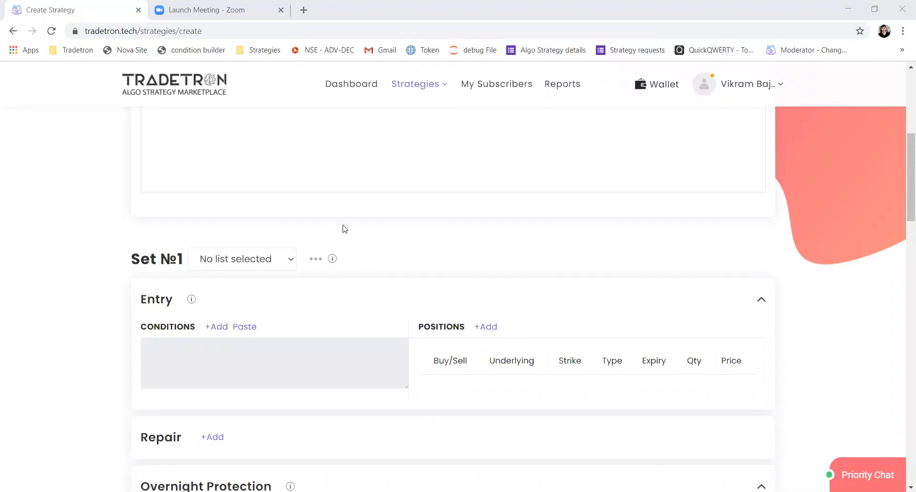
# Enter "wednesday and thursday" as the first line of the strategy description.
pyautogui.scroll(5, 345, 229)
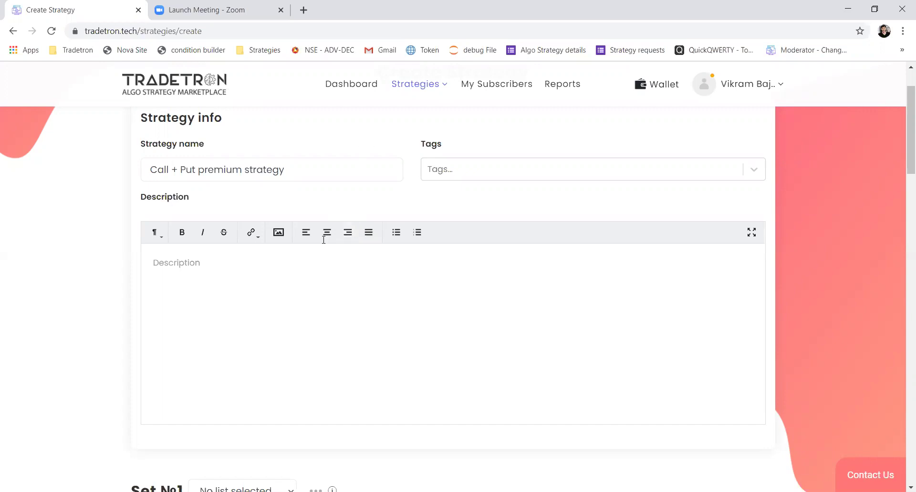
pyautogui.click(323, 239)
pyautogui.write('wednesday and thur')
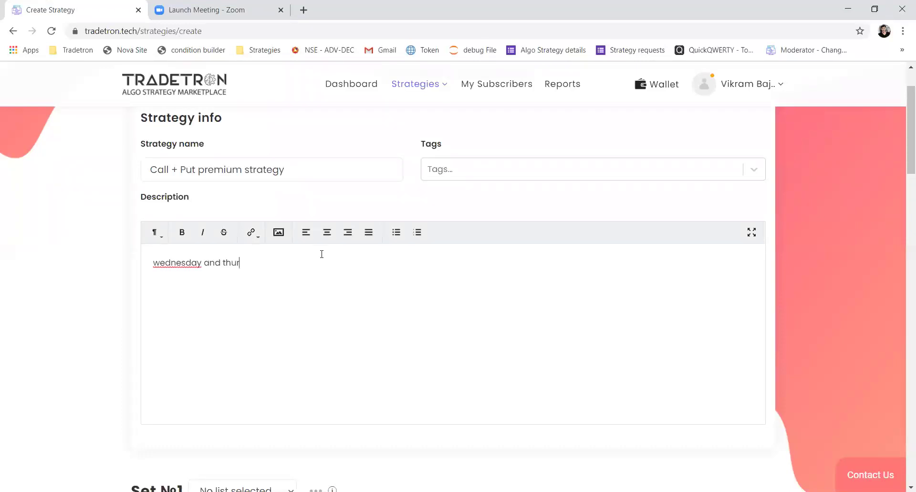
pyautogui.write('sday')
pyautogui.press('Return')
# Add the description line "EMA on 1 min candle of CALL+PUT premiums" below the weekdays.
pyautogui.write('E')
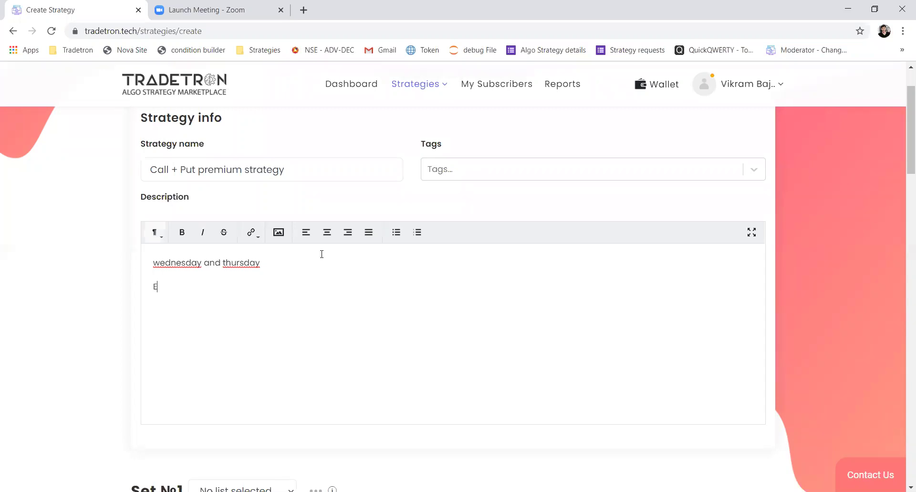
pyautogui.write('MA on 1 min candle os')
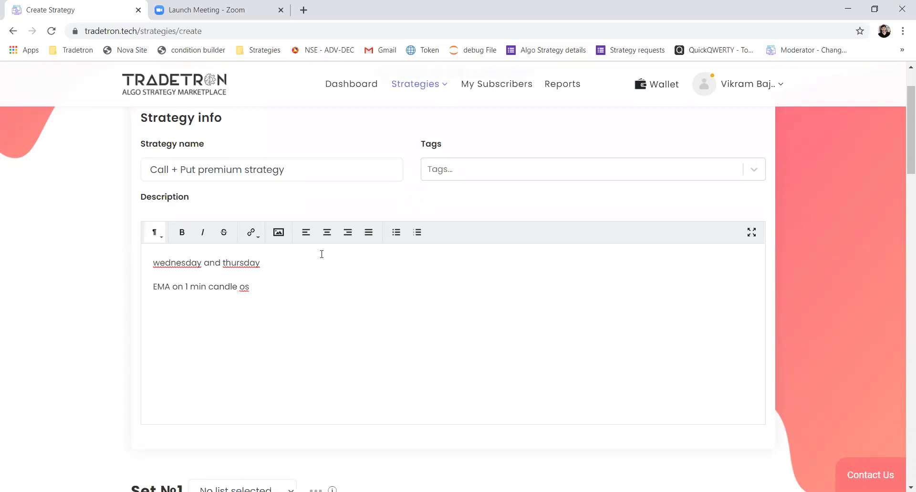
pyautogui.write(' CALL+PUT premiums')
pyautogui.moveTo(245, 286); pyautogui.dragTo(249, 287)
pyautogui.write('f')
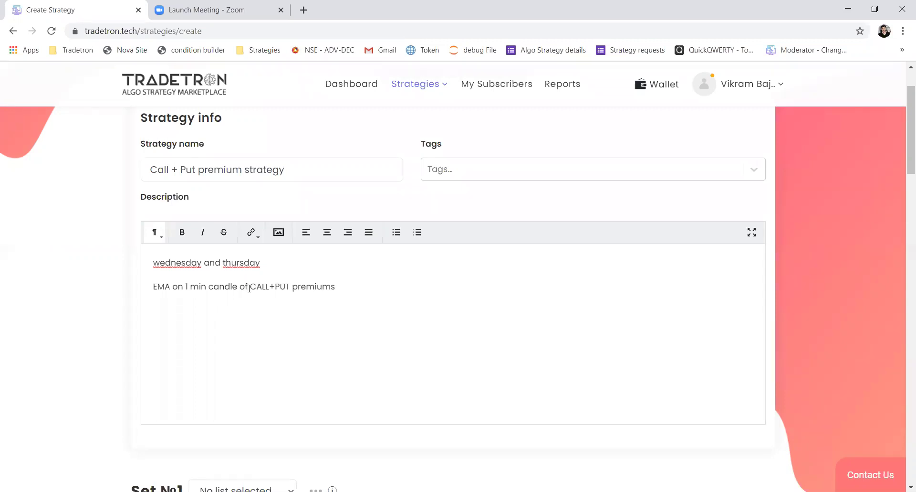
# Add an entry condition to Set 1 using the Position keyword with series CLOSE and position -1.
pyautogui.scroll(-8, 255, 331)
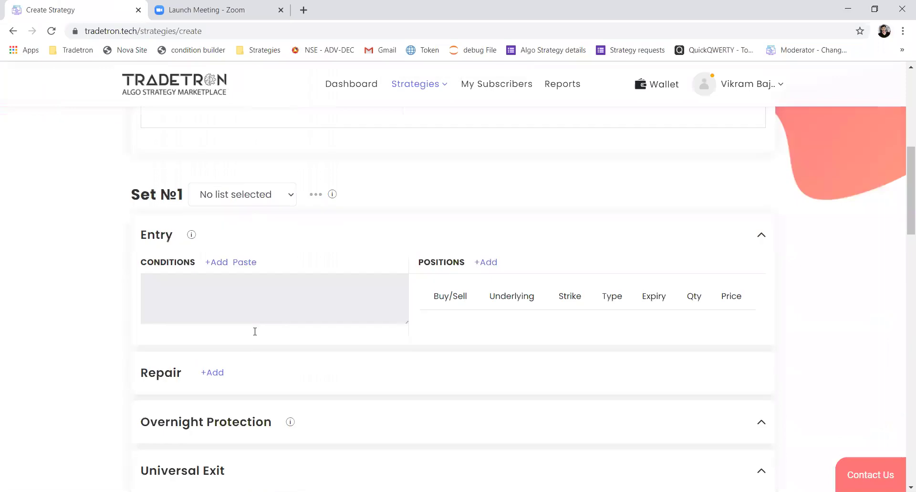
pyautogui.scroll(1, 256, 335)
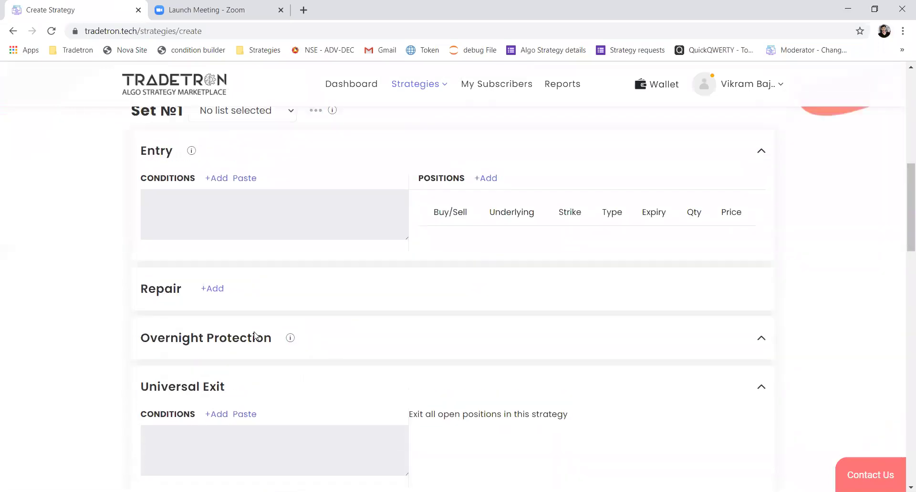
pyautogui.click(216, 181)
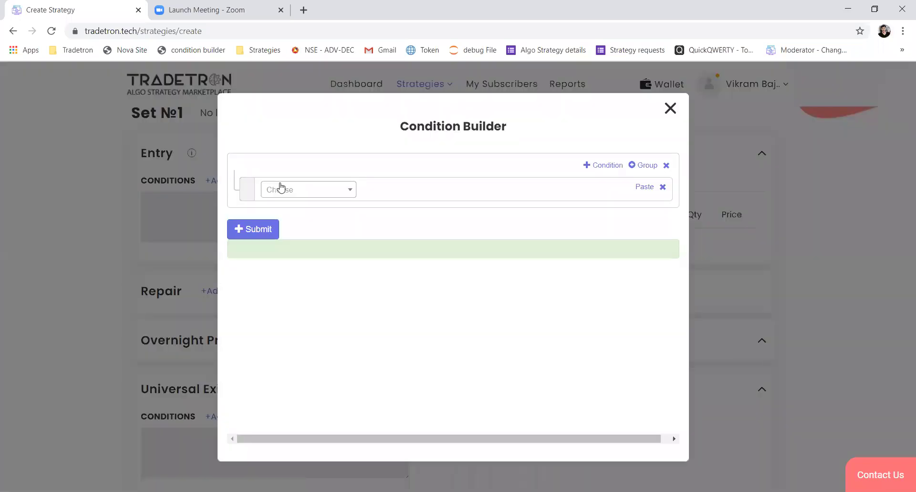
pyautogui.click(281, 188)
pyautogui.write('posi')
pyautogui.press('Return')
pyautogui.press('Tab')
pyautogui.write('-1')
pyautogui.hotkey('shift', 'Tab')
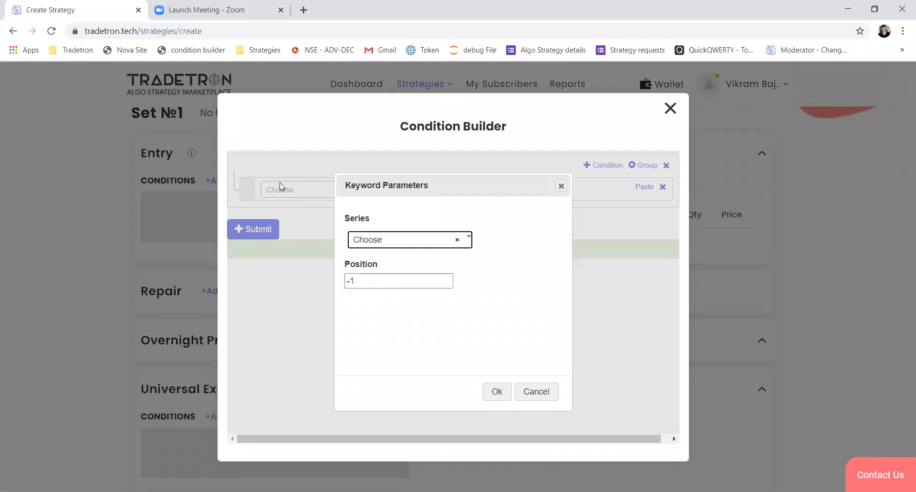
pyautogui.press('Down')
pyautogui.write('clo')
pyautogui.press('Return')
pyautogui.click(496, 391)
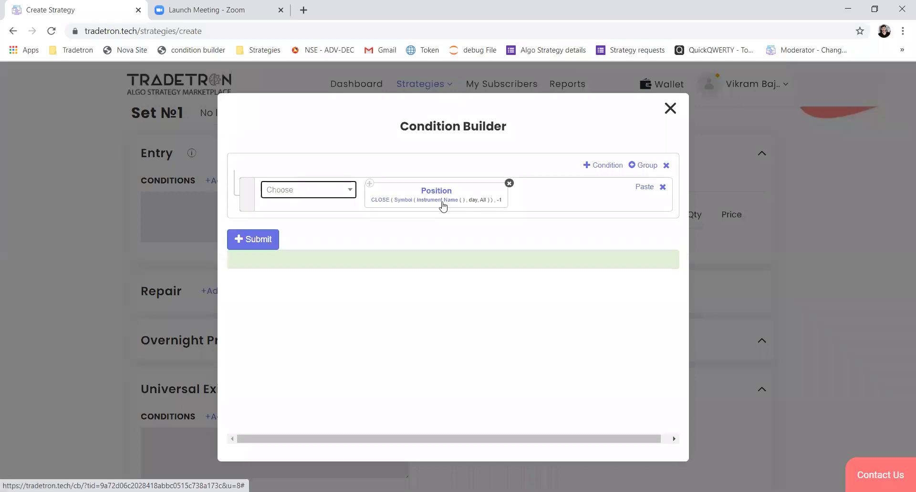
# Change the Ohlc source of the CLOSE series to OHLC Sum.
pyautogui.click(379, 202)
pyautogui.click(380, 241)
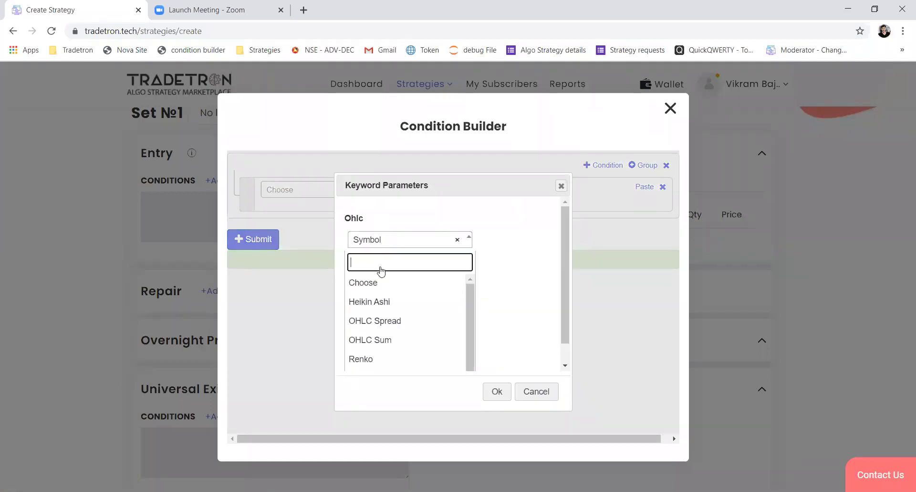
pyautogui.click(494, 404)
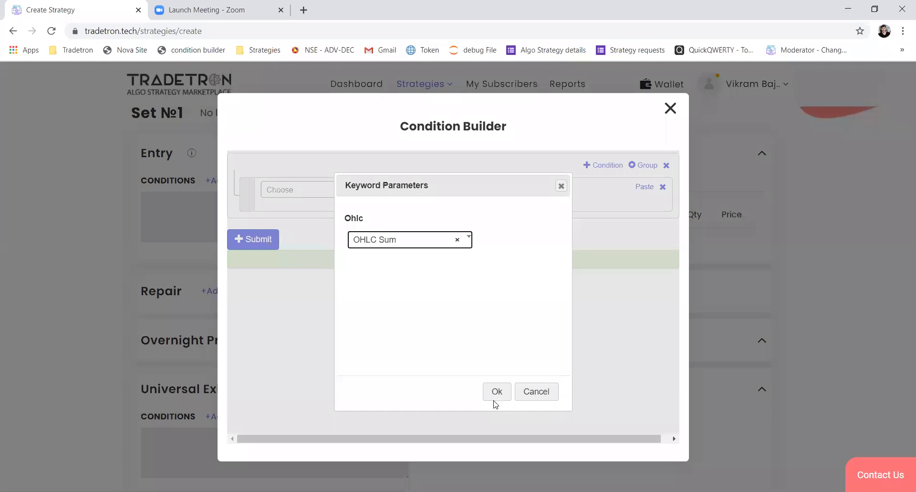
pyautogui.click(494, 400)
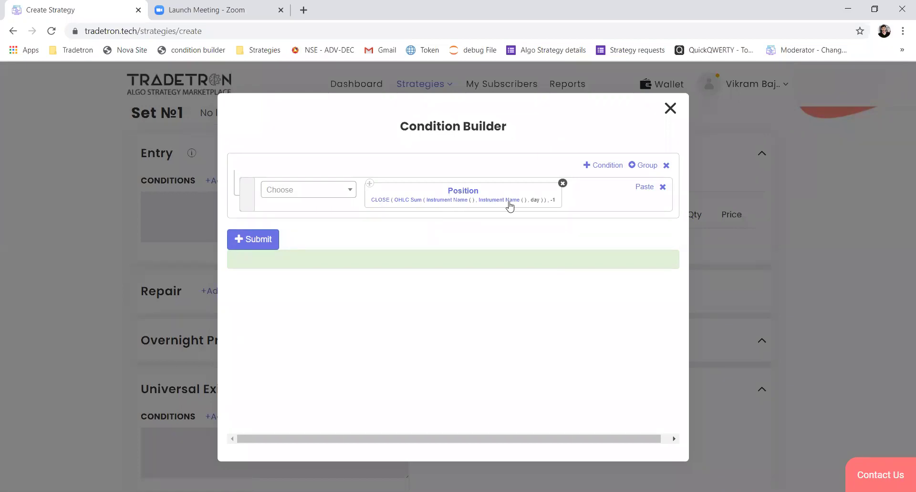
# Set the candle type of the OHLC Sum to 1m.
pyautogui.click(418, 203)
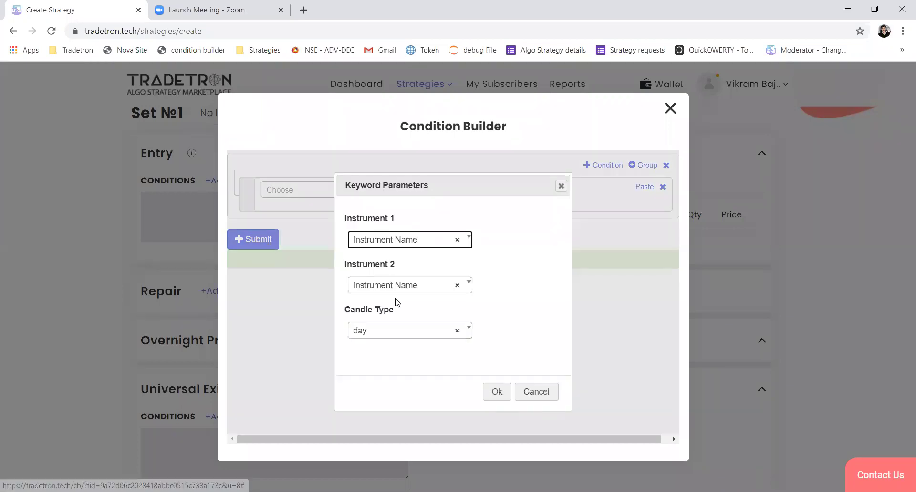
pyautogui.click(391, 334)
pyautogui.write('1')
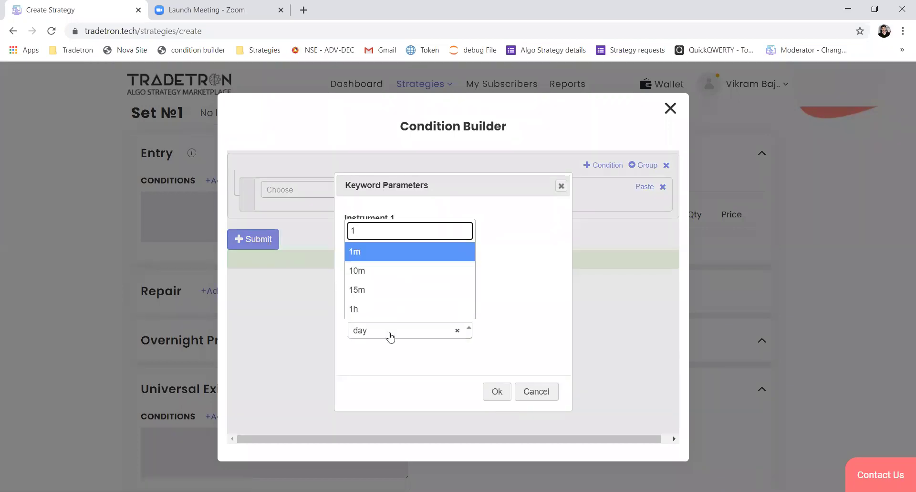
pyautogui.press('Return')
pyautogui.click(489, 393)
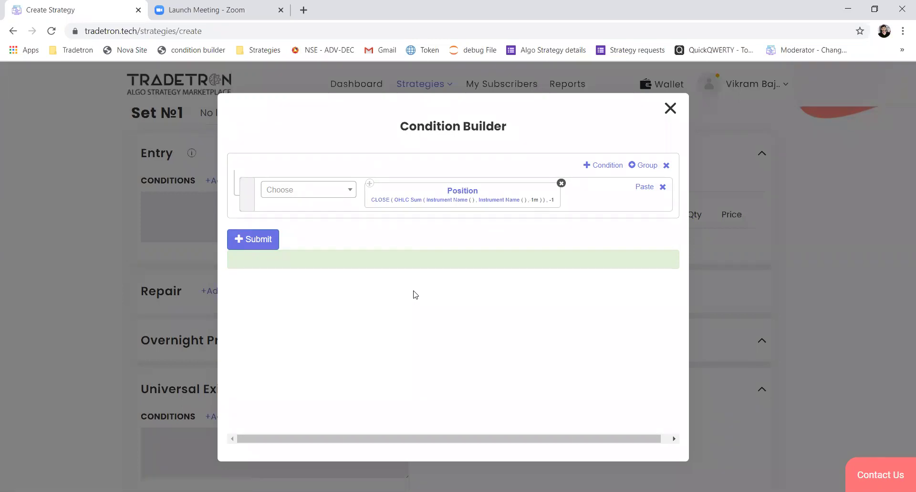
# Set the first OHLC Sum instrument's exchange to NFO and its underlying to NFO - NIFTY BANK.
pyautogui.click(449, 201)
pyautogui.click(287, 228)
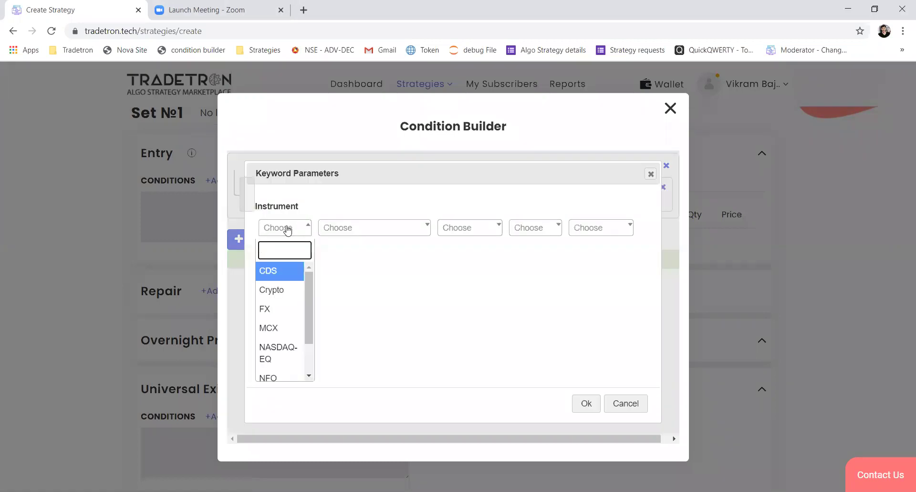
pyautogui.write('nf')
pyautogui.press('Return')
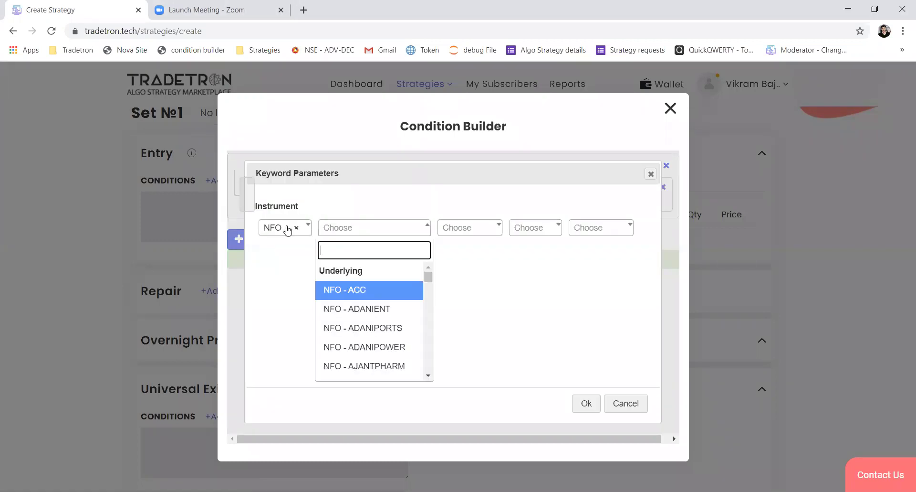
pyautogui.write('n')
pyautogui.press('BackSpace')
pyautogui.write('nifty')
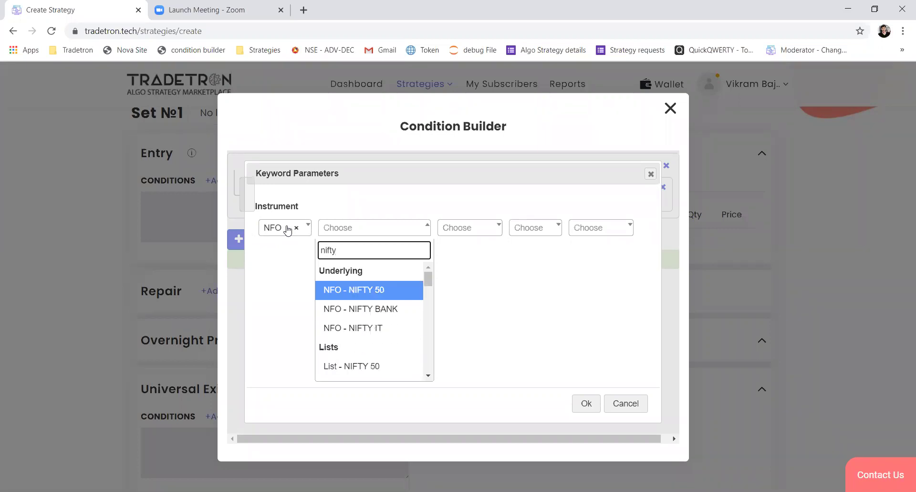
pyautogui.press('Down')
pyautogui.press('Return')
# Choose Current Week as the expiry of the first OHLC Sum instrument.
pyautogui.press('Down')
pyautogui.press('Down')
pyautogui.press('Down')
pyautogui.press('Down')
pyautogui.press('Down')
pyautogui.press('Down')
pyautogui.press('Down')
pyautogui.press('Down')
pyautogui.press('Down')
pyautogui.press('Down')
pyautogui.press('Down')
pyautogui.press('Down')
pyautogui.press('Down')
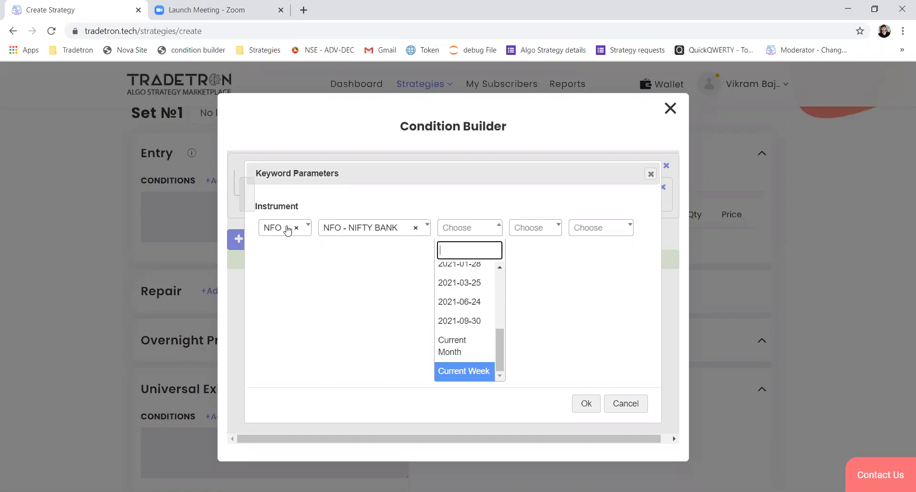
pyautogui.press('Return')
# Make the first OHLC Sum instrument a CE option with an ATM strike and apply the parameters.
pyautogui.press('Down')
pyautogui.press('Down')
pyautogui.press('Up')
pyautogui.press('Return')
pyautogui.press('Down')
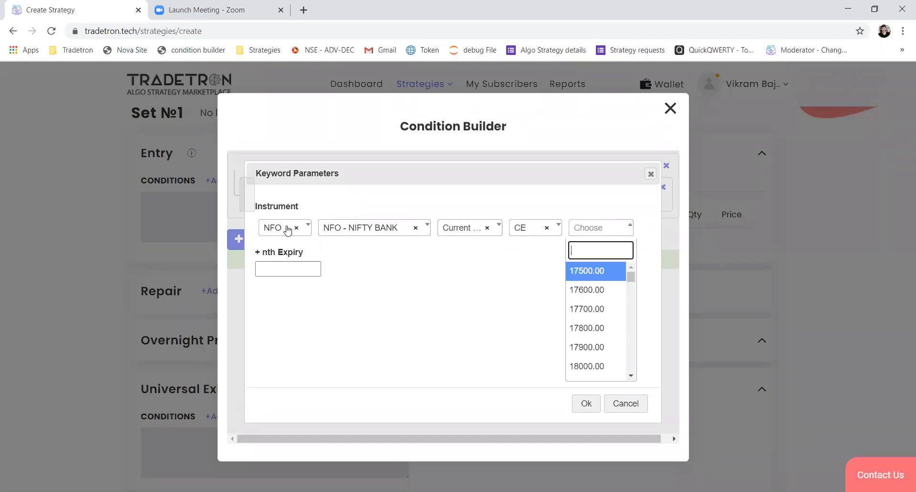
pyautogui.write('at')
pyautogui.press('Return')
pyautogui.press('Tab')
pyautogui.press('Tab')
pyautogui.press('Tab')
pyautogui.press('Return')
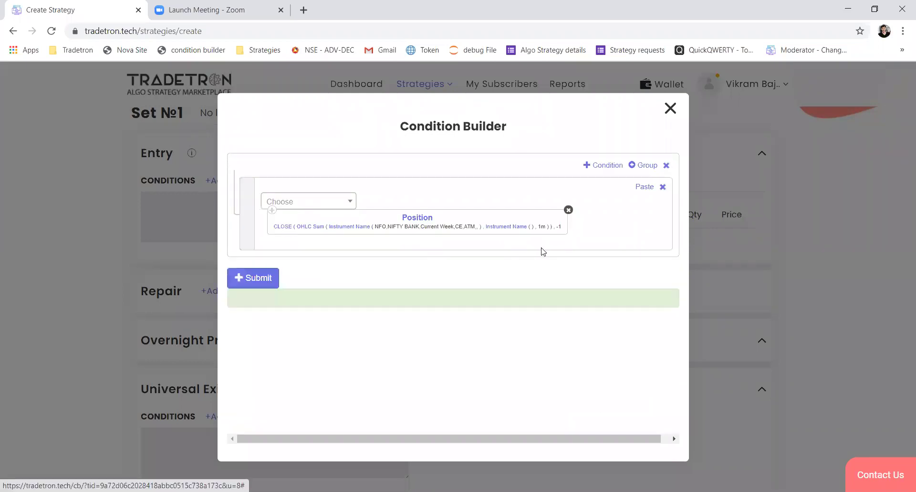
# Set the second OHLC Sum instrument's exchange to NFO and its underlying to NFO - NIFTY BANK.
pyautogui.click(507, 229)
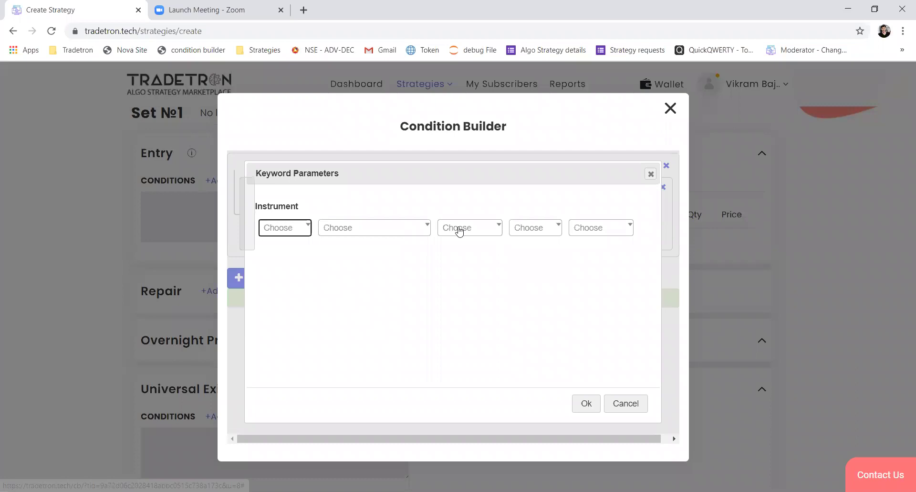
pyautogui.click(409, 228)
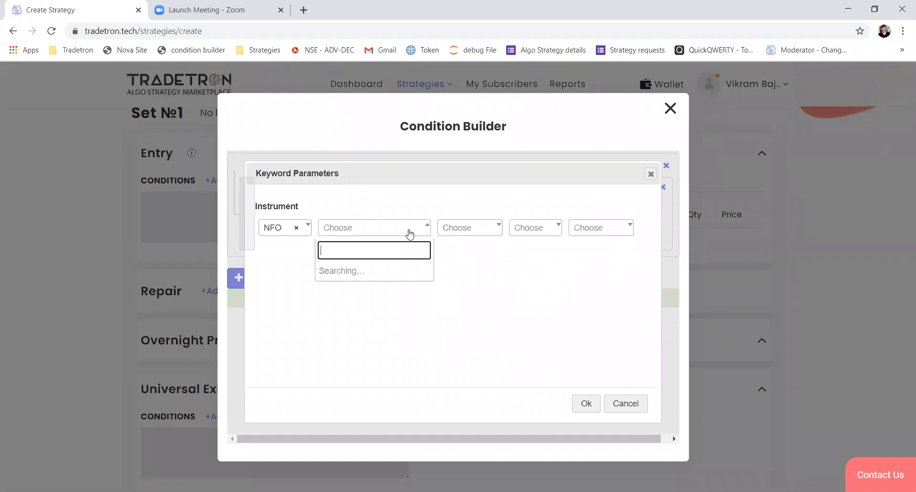
pyautogui.write('nifty')
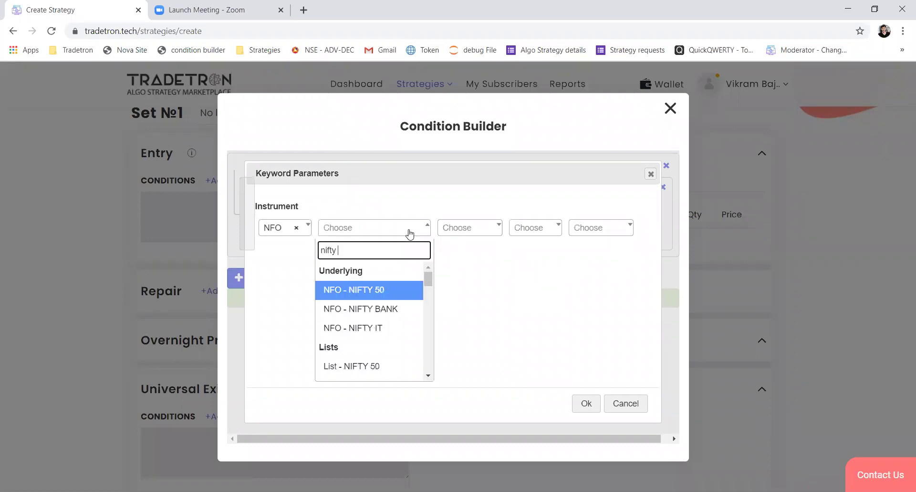
pyautogui.press('Down')
pyautogui.press('Return')
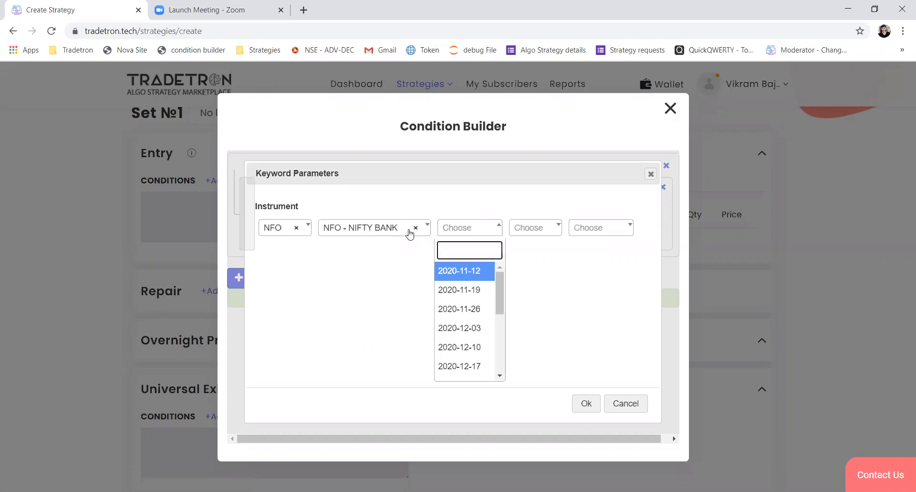
# Choose Current Week as the expiry of the second OHLC Sum instrument.
pyautogui.press('Down')
pyautogui.press('Down')
pyautogui.press('Down')
pyautogui.press('Down')
pyautogui.press('Down')
pyautogui.press('Down')
pyautogui.press('Down')
pyautogui.press('Down')
pyautogui.press('Down')
pyautogui.press('Down')
pyautogui.press('Down')
pyautogui.press('Down')
pyautogui.press('Down')
pyautogui.press('Down')
pyautogui.press('Down')
pyautogui.press('Down')
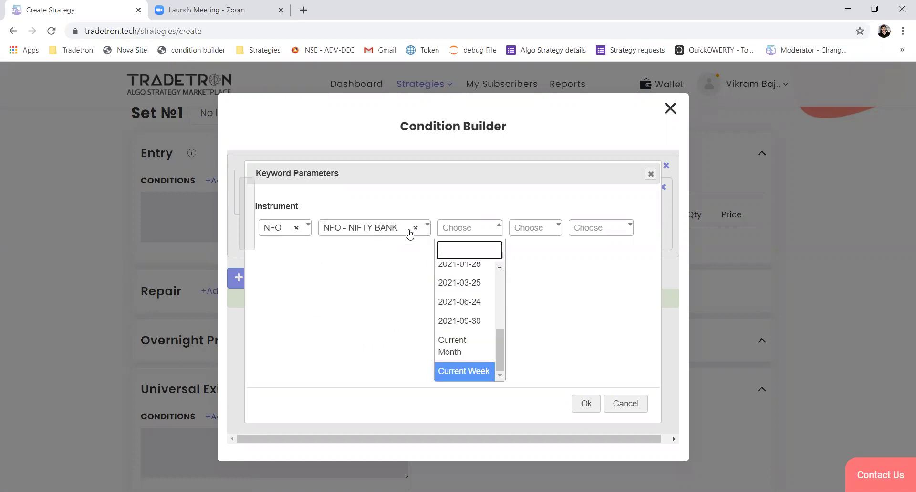
pyautogui.press('Return')
# Make the second OHLC Sum instrument a PE option with an ATM strike and apply the parameters.
pyautogui.press('Down')
pyautogui.press('Return')
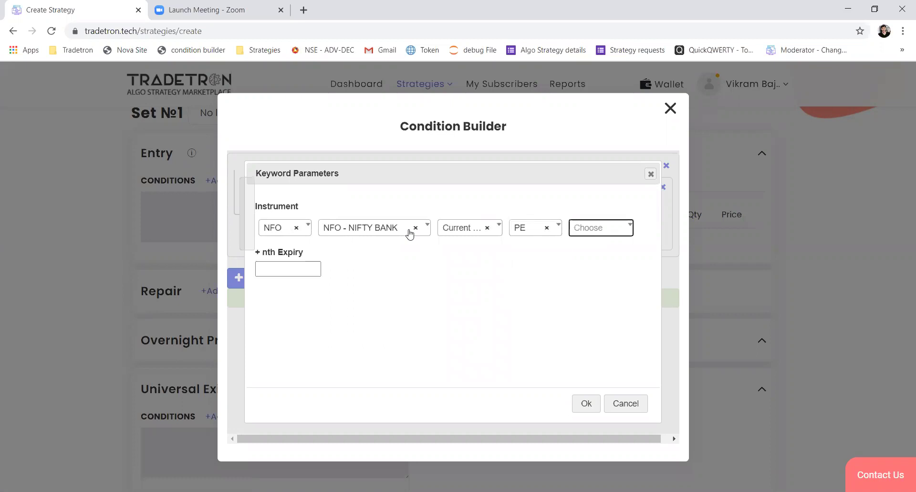
pyautogui.write('a')
pyautogui.press('Return')
pyautogui.press('Tab')
pyautogui.press('Tab')
pyautogui.press('Tab')
pyautogui.press('Return')
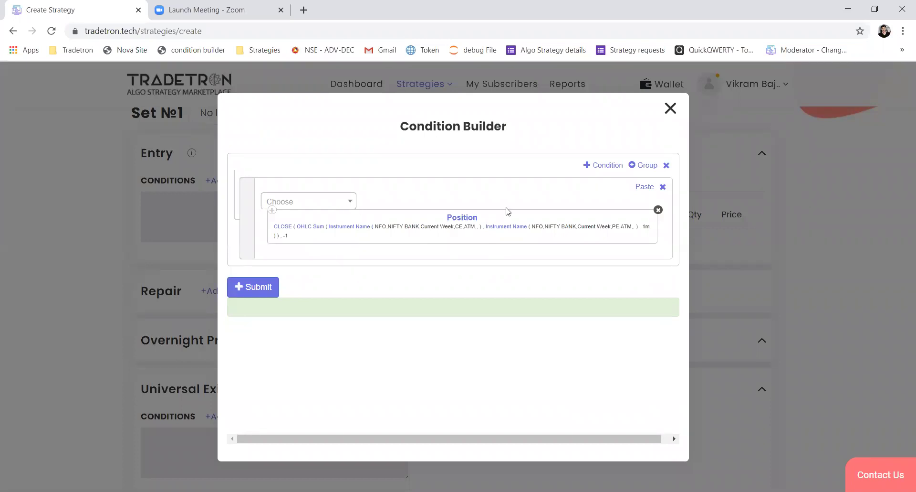
# Add the < comparison operator after the Position block.
pyautogui.click(352, 201)
pyautogui.write('<')
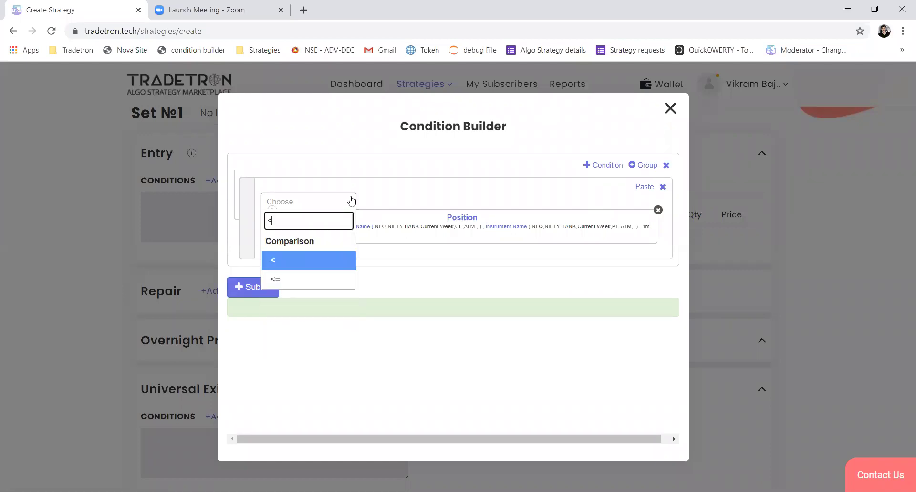
pyautogui.press('Return')
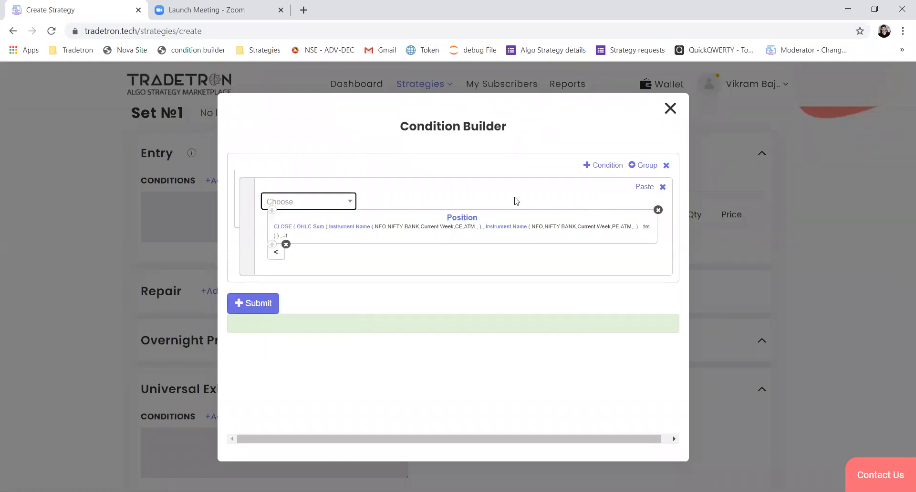
# Place a copy of the Position block after the < operator, leaving no undefined block in the condition.
pyautogui.click(637, 187)
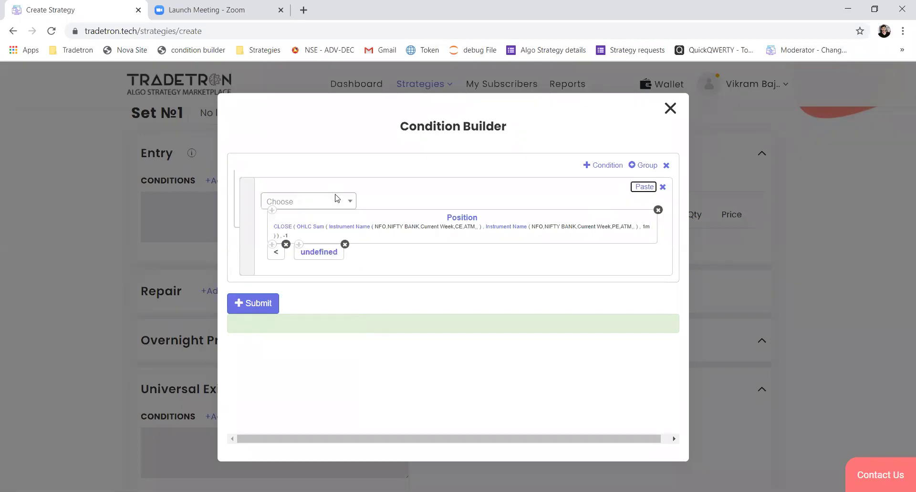
pyautogui.click(345, 244)
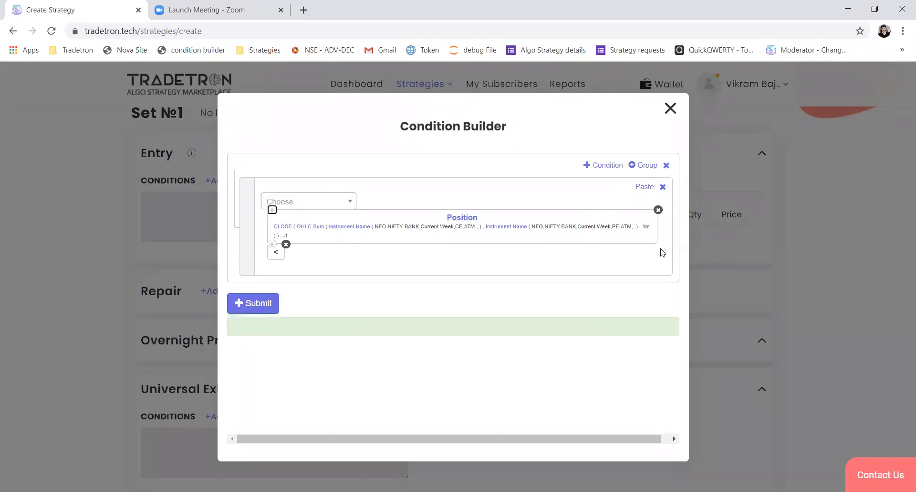
pyautogui.click(273, 210)
pyautogui.click(637, 187)
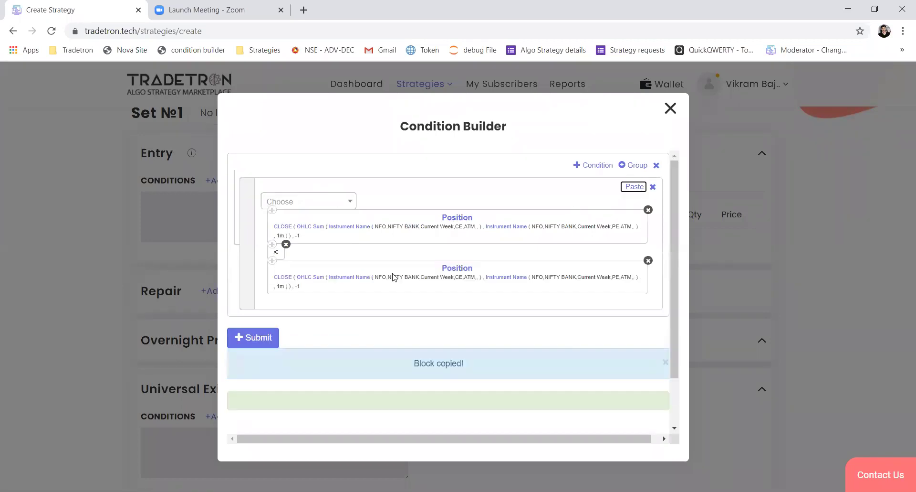
# Change the series of the second Position block from CLOSE to EMA and apply the parameters.
pyautogui.click(456, 274)
pyautogui.click(414, 252)
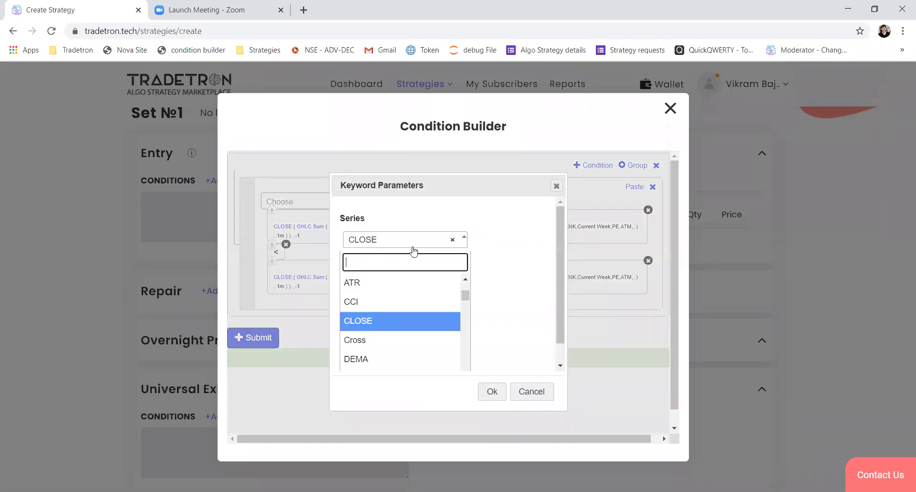
pyautogui.write('ema')
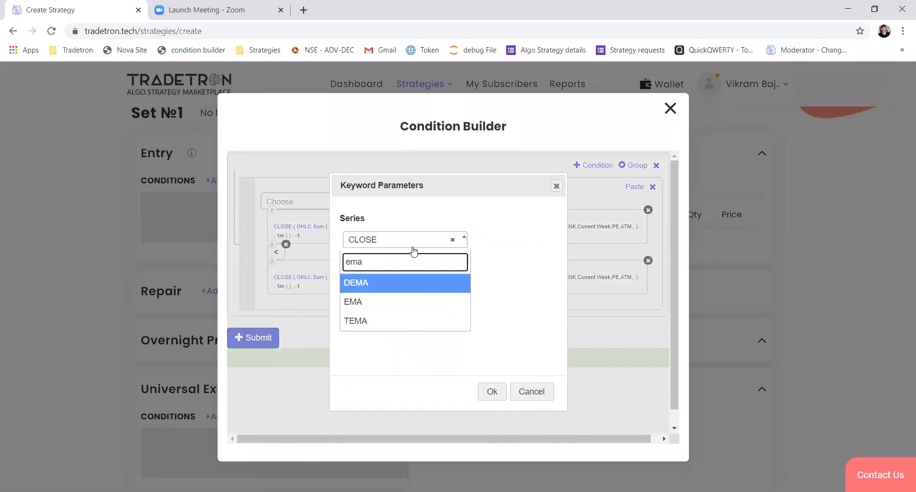
pyautogui.press('Down')
pyautogui.press('Return')
pyautogui.click(492, 391)
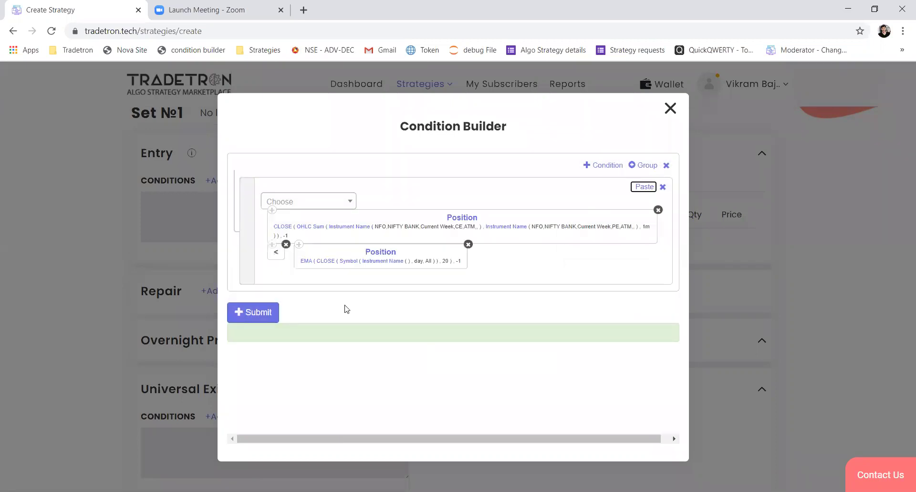
# Set the period of the EMA in the second Position block to 15.
pyautogui.click(307, 262)
pyautogui.doubleClick(374, 285)
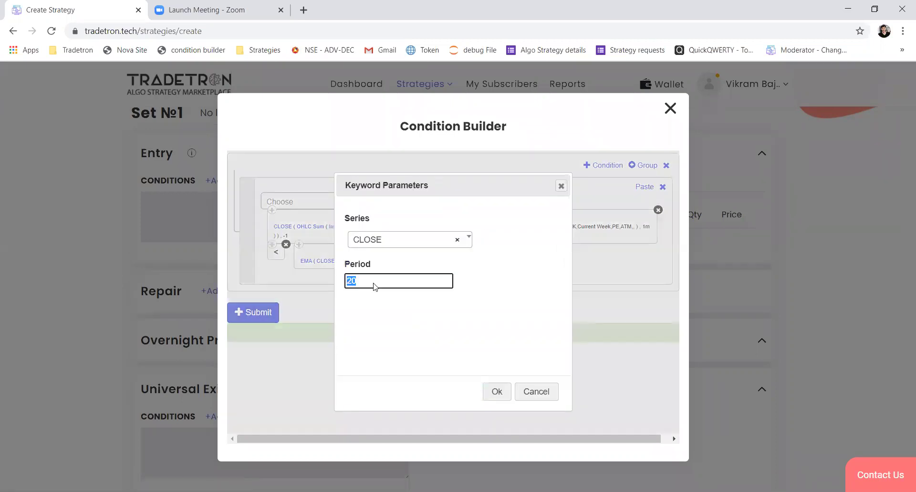
pyautogui.write('15')
pyautogui.click(497, 392)
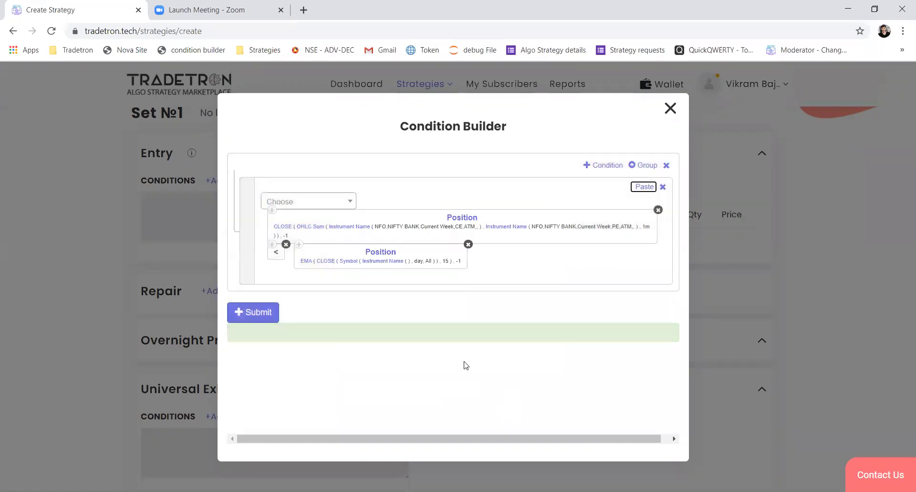
# Set the Ohlc parameter of the CLOSE series inside the EMA to OHLC Sum.
pyautogui.click(320, 263)
pyautogui.click(387, 247)
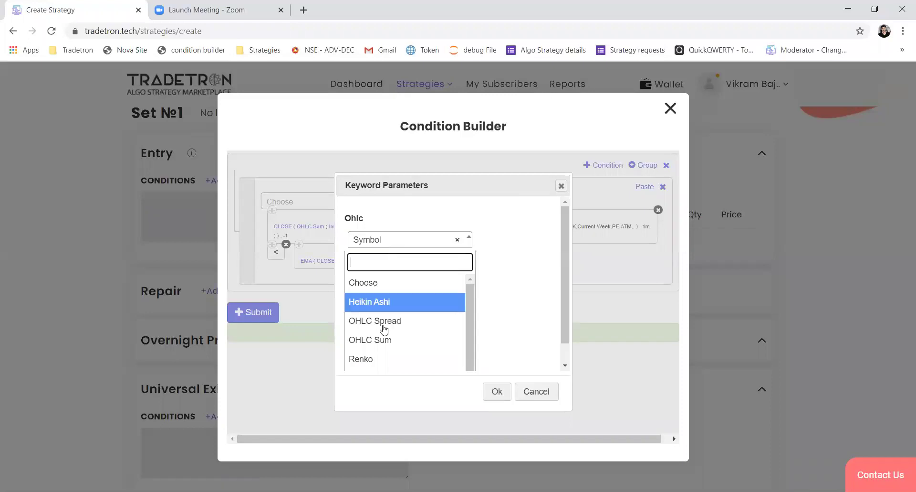
pyautogui.click(384, 339)
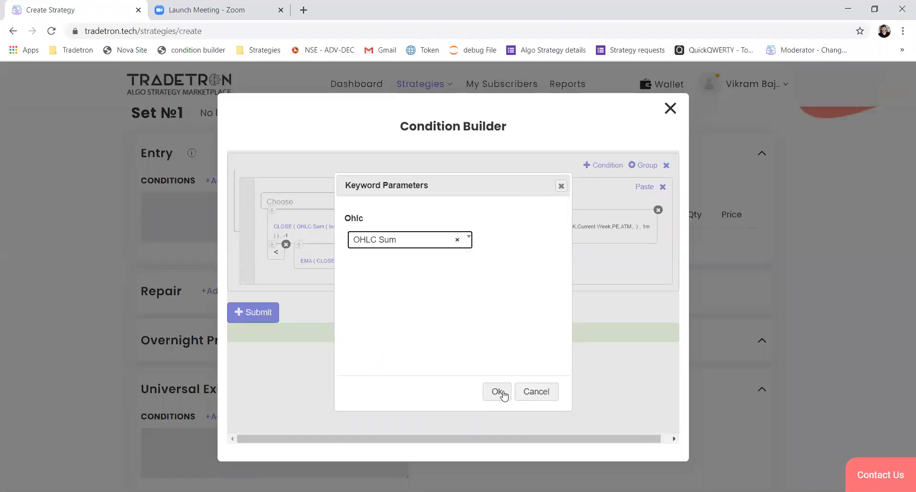
pyautogui.click(497, 391)
# Set the first instrument of the EMA's OHLC Sum to exchange NFO and underlying NFO - NIFTY BANK.
pyautogui.click(393, 261)
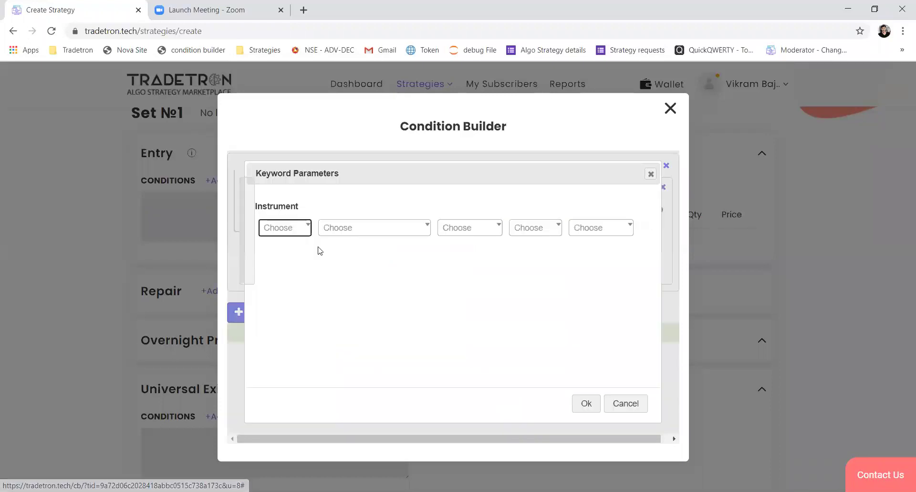
pyautogui.press('Return')
pyautogui.write('nfo')
pyautogui.press('Return')
pyautogui.press('Tab')
pyautogui.press('Return')
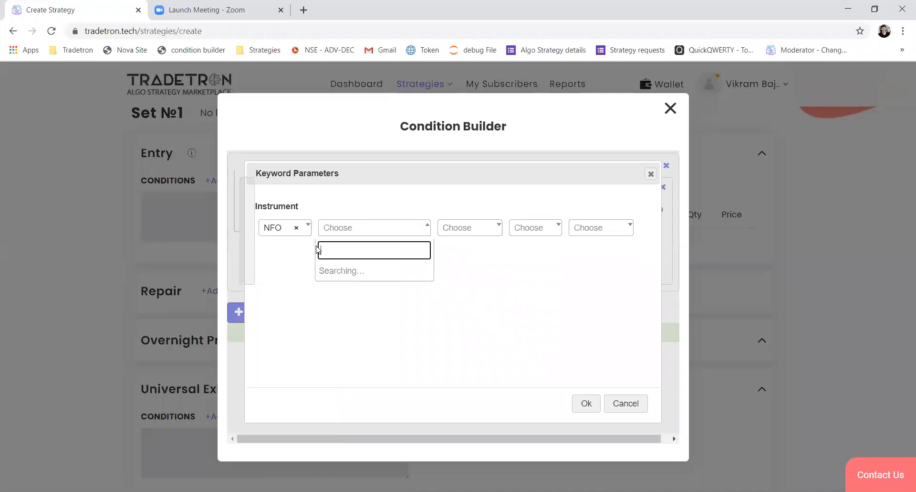
pyautogui.write('nifty')
pyautogui.press('Down')
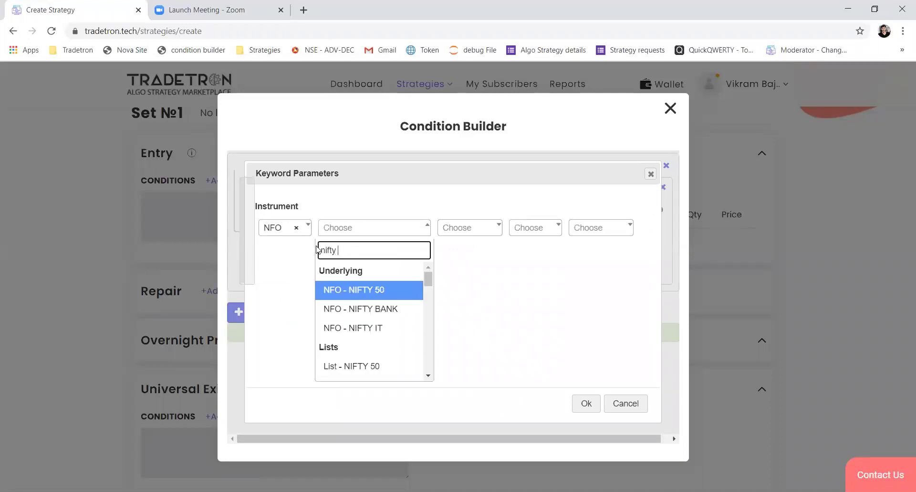
pyautogui.press('Return')
# Choose Current Week as the expiry of the EMA's first OHLC Sum instrument.
pyautogui.press('Tab')
pyautogui.press('Return')
pyautogui.press('Down')
pyautogui.press('Down')
pyautogui.press('Down')
pyautogui.press('Down')
pyautogui.press('Down')
pyautogui.press('Down')
pyautogui.press('Down')
pyautogui.press('Down')
pyautogui.press('Down')
pyautogui.press('Down')
pyautogui.press('Down')
pyautogui.press('Down')
pyautogui.press('Down')
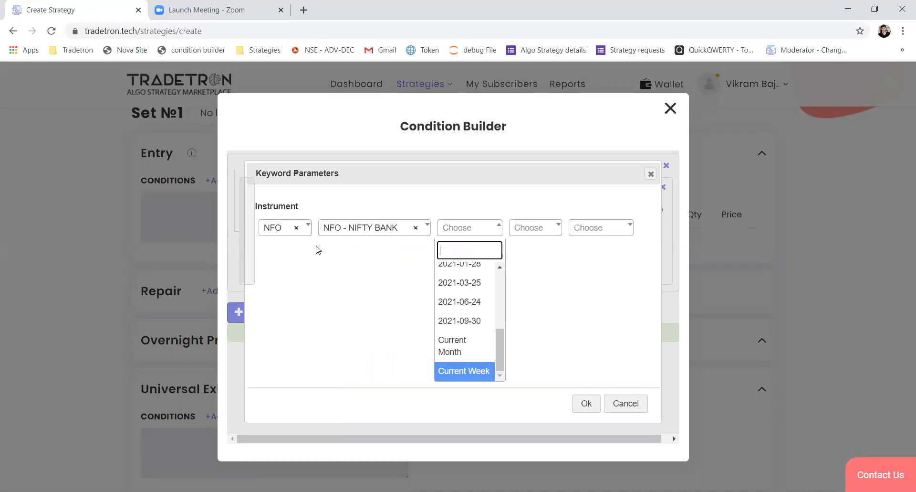
pyautogui.press('Return')
# Make the EMA's first OHLC Sum instrument a CE option with an ATM strike and apply the parameters.
pyautogui.press('Tab')
pyautogui.press('Return')
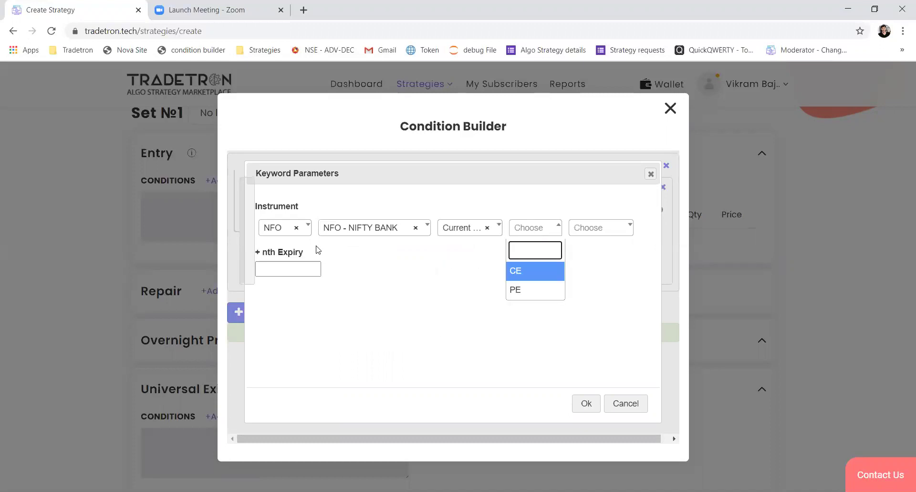
pyautogui.press('Return')
pyautogui.press('Tab')
pyautogui.press('Return')
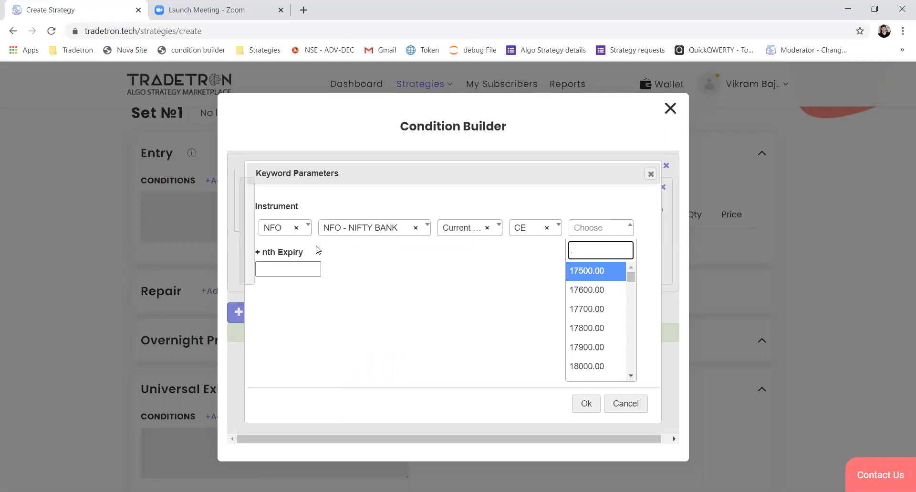
pyautogui.write('atm')
pyautogui.press('Return')
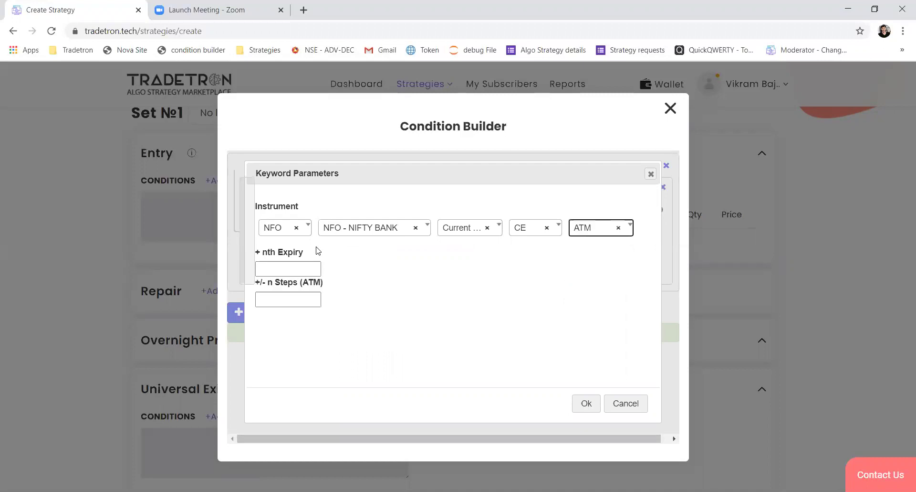
pyautogui.click(589, 403)
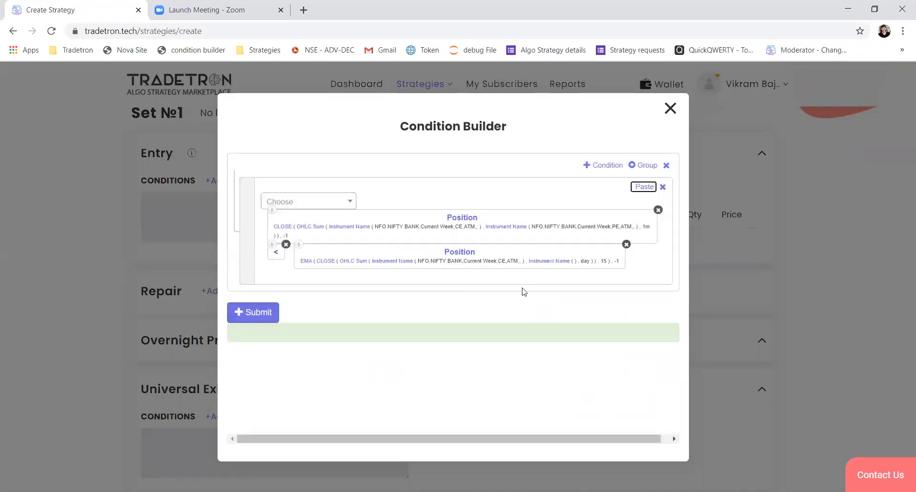
# Set the second instrument of the EMA's OHLC Sum to exchange NFO and underlying NFO - NIFTY BANK.
pyautogui.click(551, 263)
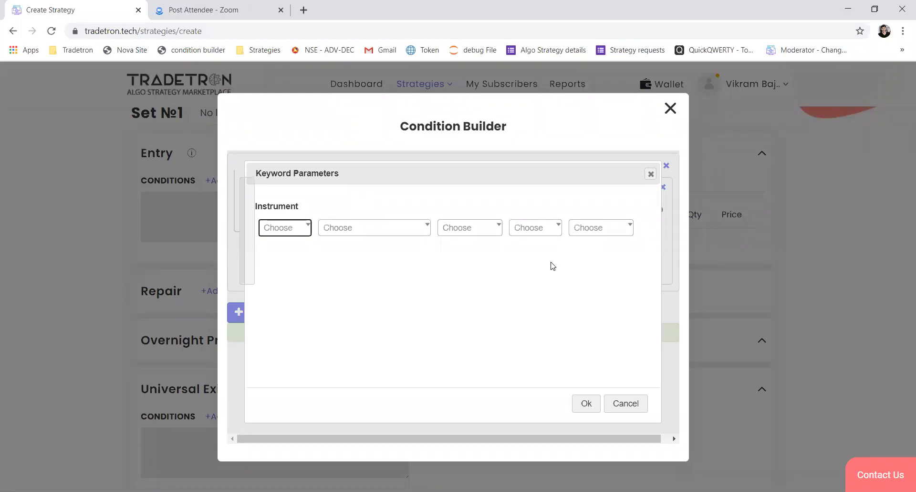
pyautogui.press('Down')
pyautogui.write('nfo')
pyautogui.press('Return')
pyautogui.press('Tab')
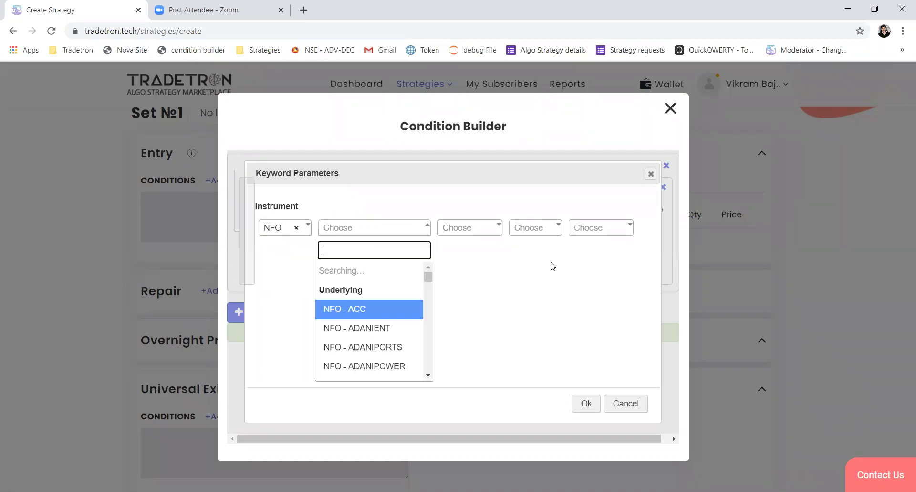
pyautogui.press('Down')
pyautogui.write('nift')
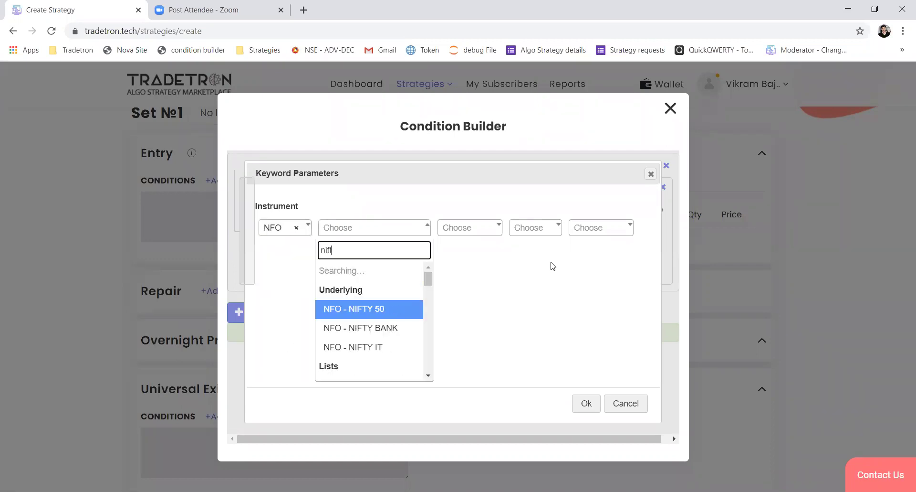
pyautogui.press('Down')
pyautogui.press('Return')
# Choose Current Week as the expiry of the EMA's second OHLC Sum instrument.
pyautogui.press('Tab')
pyautogui.press('Down')
pyautogui.press('Down')
pyautogui.press('Down')
pyautogui.press('Down')
pyautogui.press('Down')
pyautogui.press('Down')
pyautogui.press('Down')
pyautogui.press('Down')
pyautogui.press('Down')
pyautogui.press('Down')
pyautogui.press('Down')
pyautogui.press('Down')
pyautogui.press('Down')
pyautogui.press('Down')
pyautogui.press('Down')
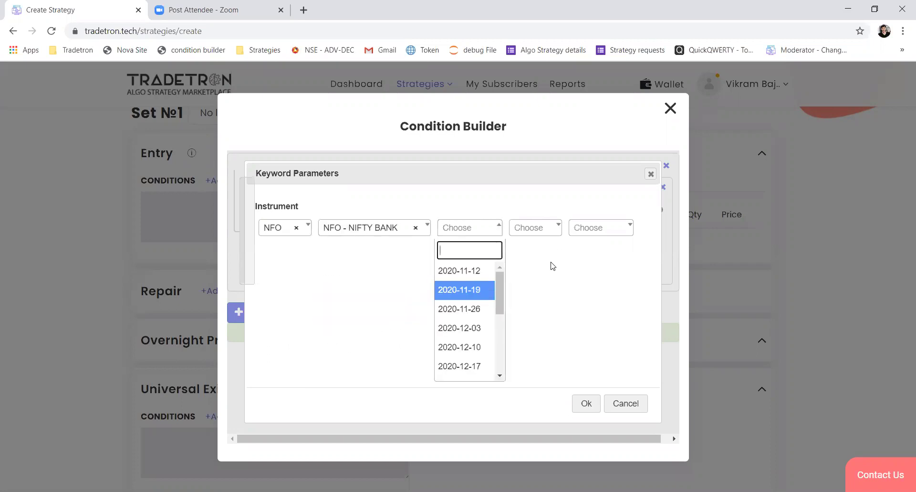
pyautogui.press('Return')
# Make the EMA's second OHLC Sum instrument a PE option with an ATM strike and apply the parameters.
pyautogui.press('Tab')
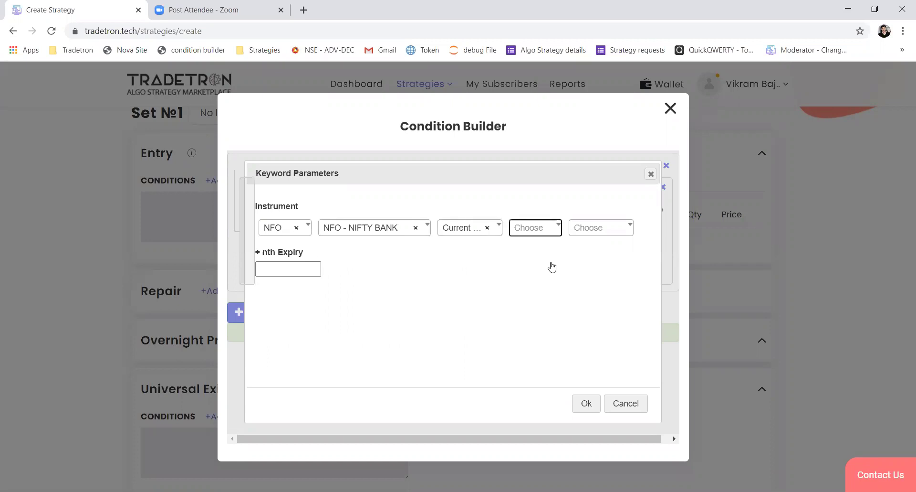
pyautogui.press('Down')
pyautogui.press('Down')
pyautogui.press('Return')
pyautogui.press('Tab')
pyautogui.press('Down')
pyautogui.write('atm')
pyautogui.press('Return')
pyautogui.press('Tab')
pyautogui.press('Tab')
pyautogui.press('Tab')
pyautogui.press('Return')
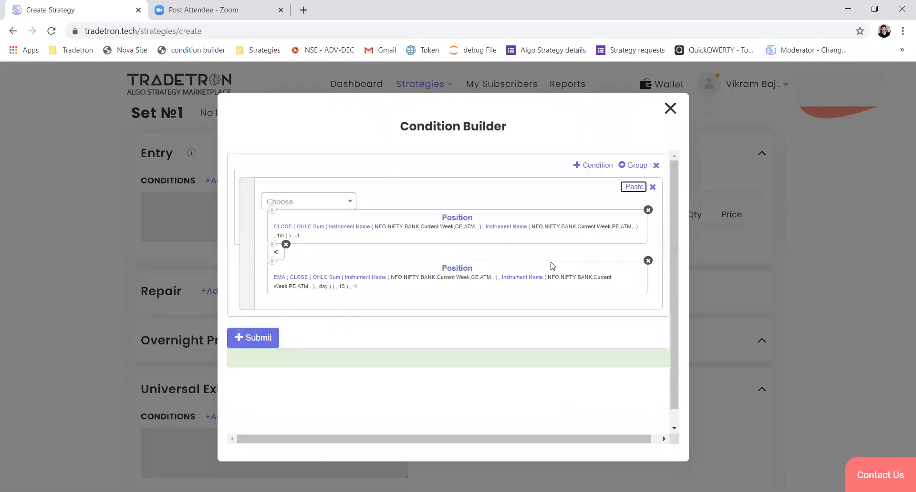
# Set the candle type of the OHLC Sum inside the EMA to 1m.
pyautogui.click(282, 279)
pyautogui.click(556, 186)
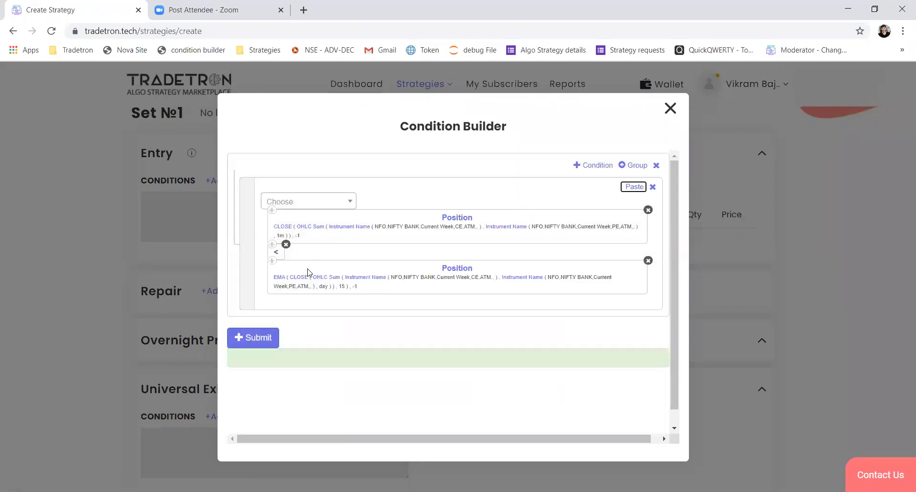
pyautogui.click(326, 279)
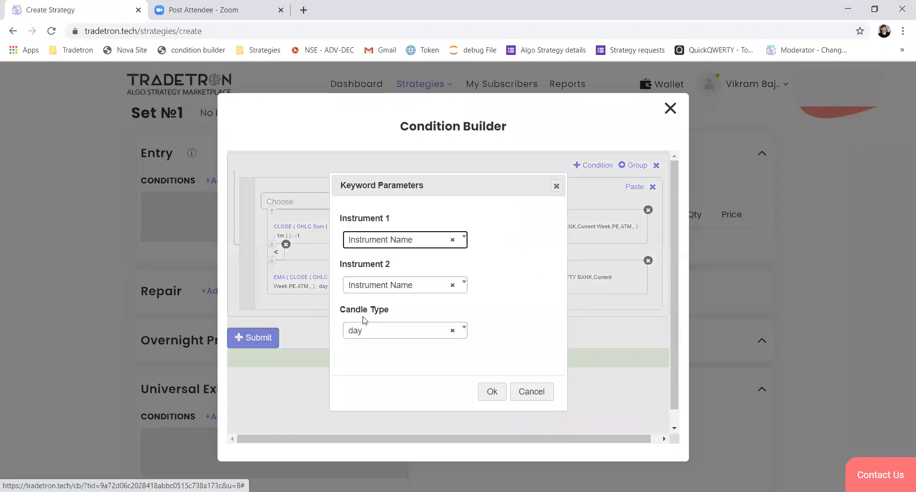
pyautogui.click(360, 329)
pyautogui.write('1')
pyautogui.press('Return')
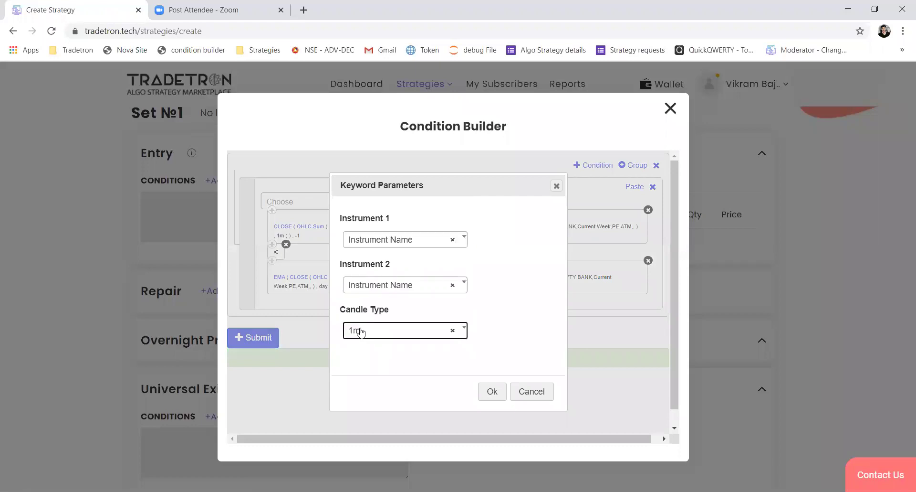
pyautogui.click(490, 391)
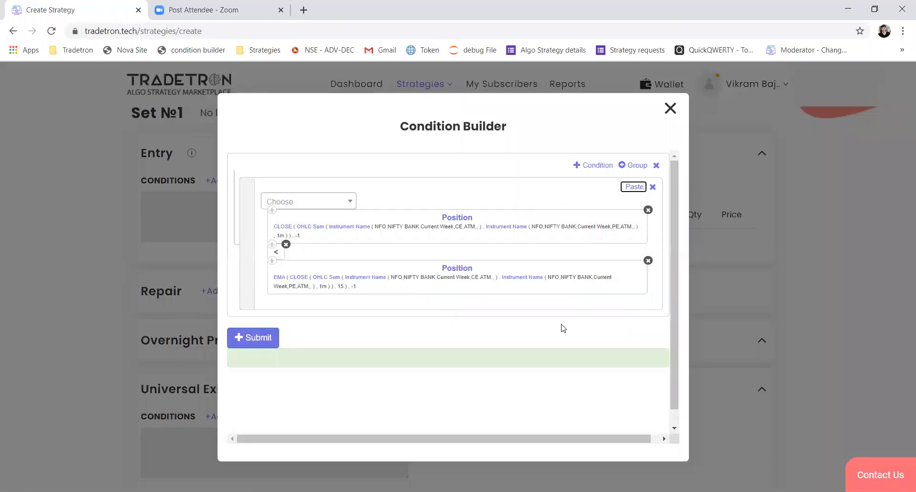
# Add a nested group with two empty conditions joined by OR below the EMA comparison.
pyautogui.click(604, 167)
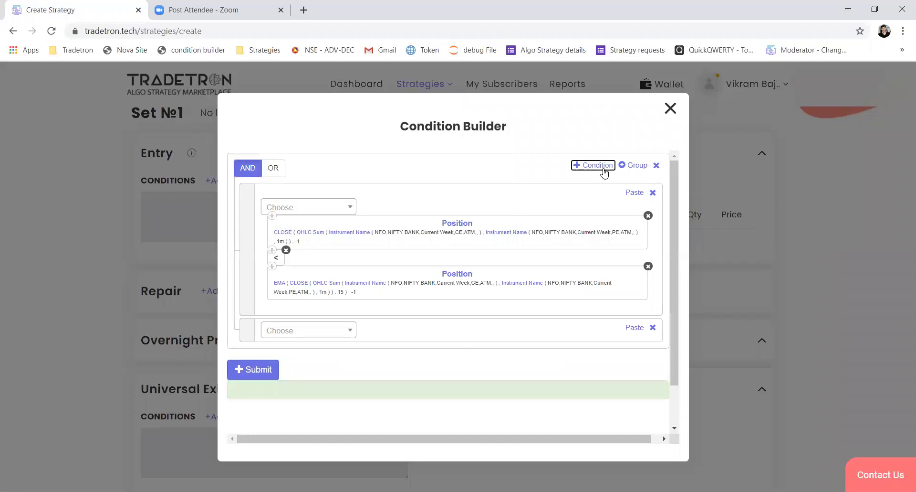
pyautogui.click(652, 327)
pyautogui.click(638, 166)
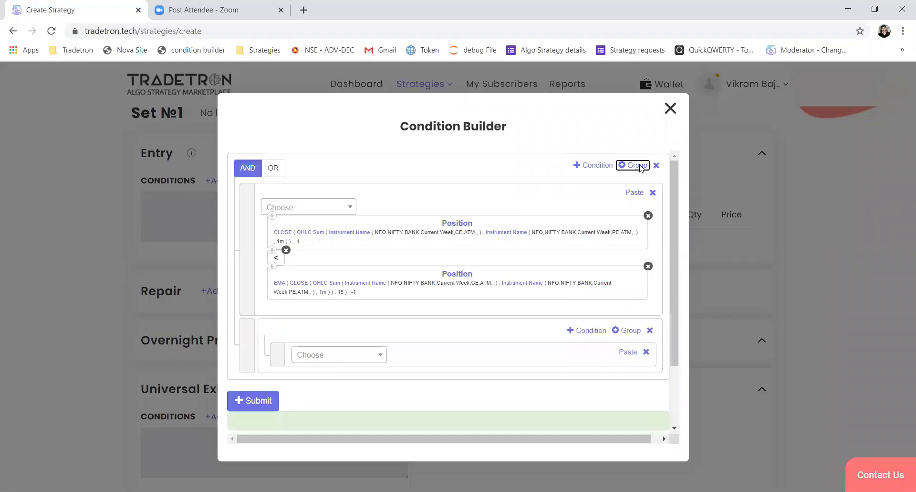
pyautogui.click(597, 330)
pyautogui.click(304, 334)
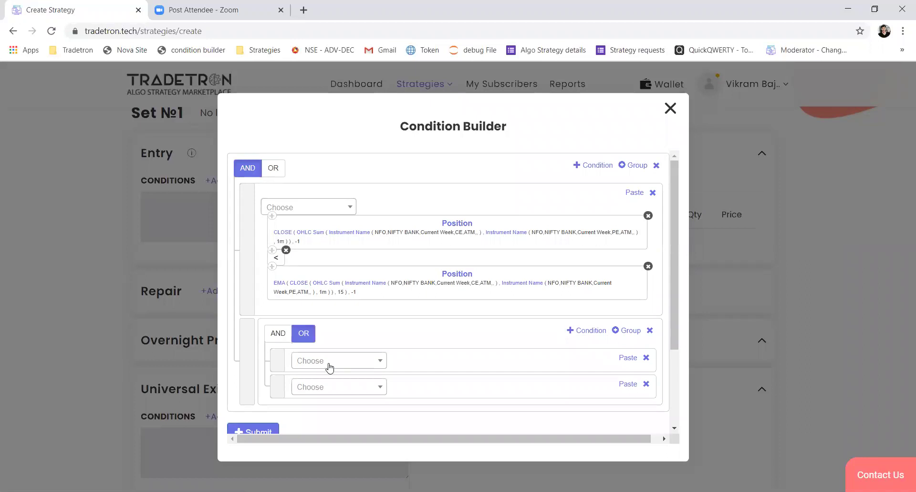
# Add a Today keyword with the NSE exchange to the first condition of the OR group.
pyautogui.click(329, 363)
pyautogui.write('to')
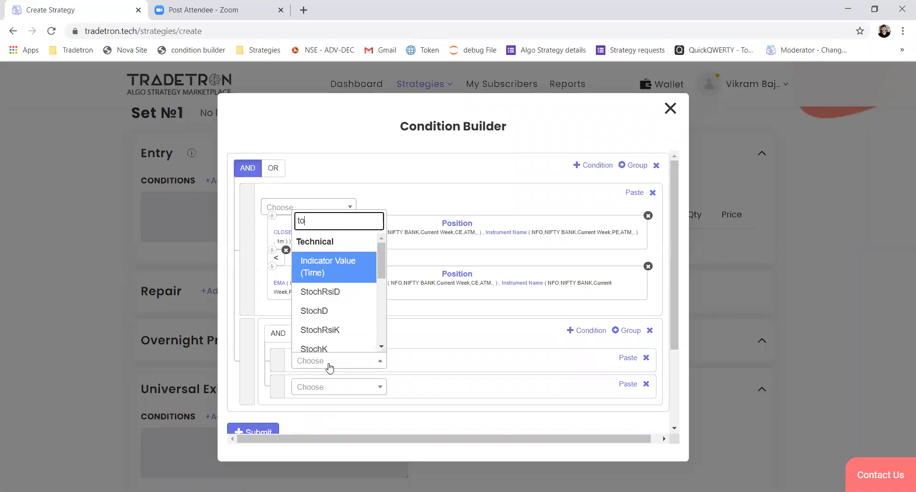
pyautogui.write('day')
pyautogui.press('Return')
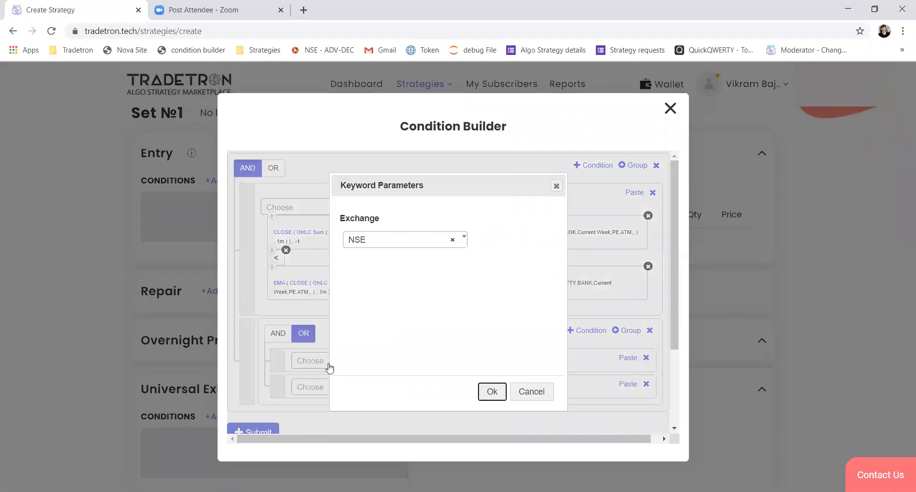
pyautogui.press('Return')
# Add the = comparison operator to the first condition of the OR group.
pyautogui.write('=')
pyautogui.press('Down')
pyautogui.press('Down')
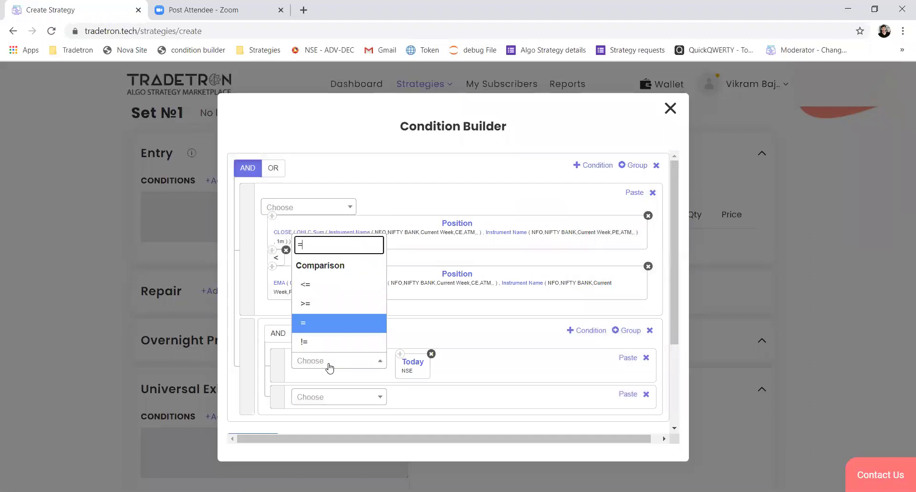
pyautogui.press('Return')
# Add a Week Day keyword with the NSE exchange to the first condition of the OR group.
pyautogui.click(329, 364)
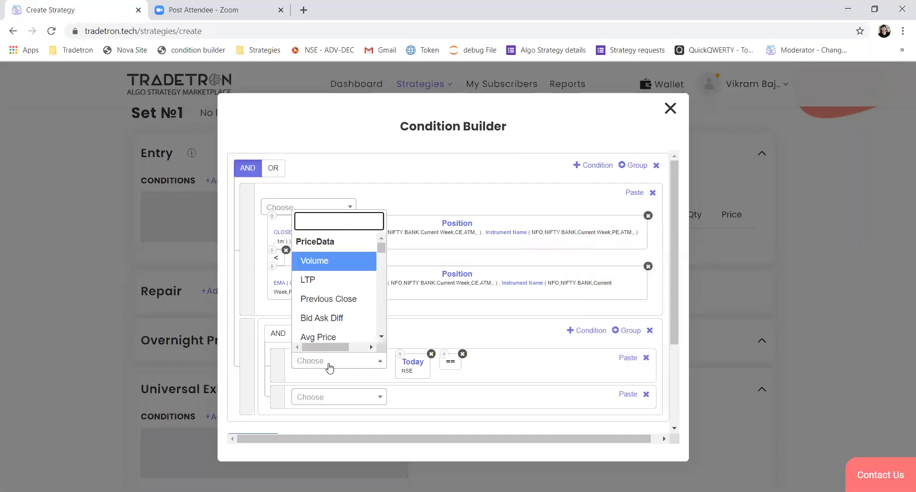
pyautogui.write('week')
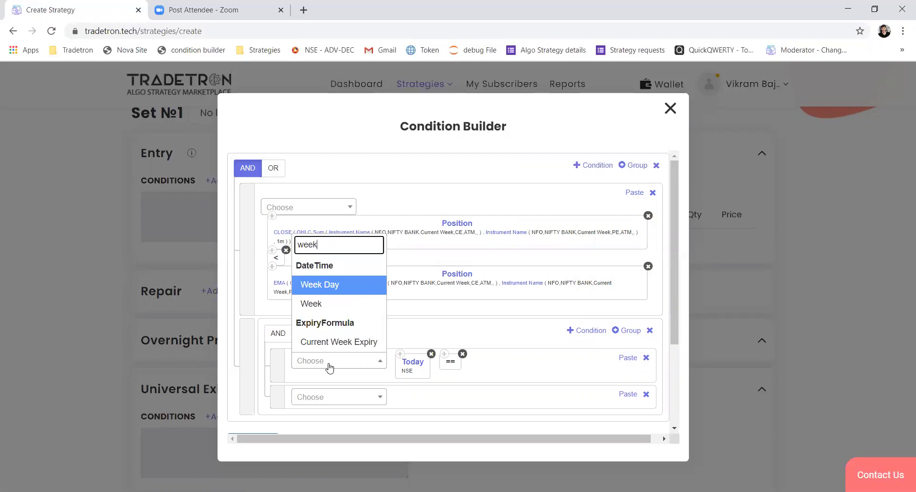
pyautogui.press('Return')
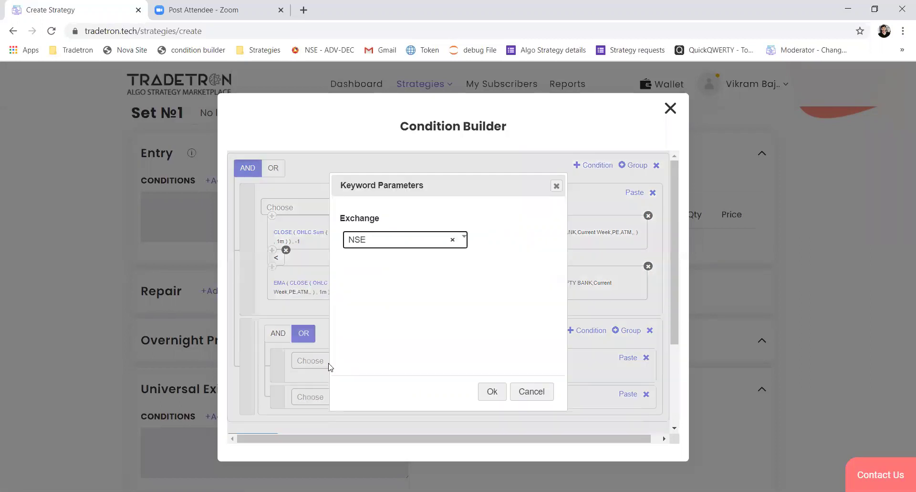
pyautogui.click(492, 391)
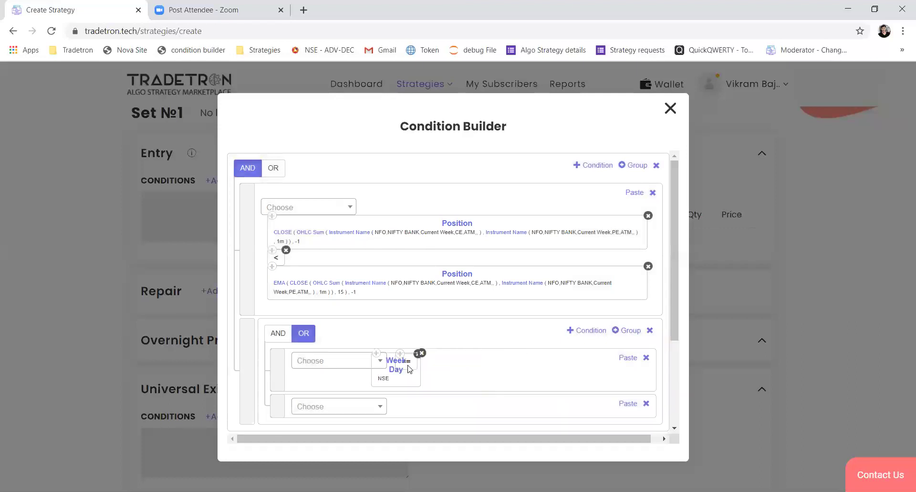
# Complete the first weekday condition of the OR group with a Number keyword of value 3 after the == operator.
pyautogui.click(367, 363)
pyautogui.write('numb')
pyautogui.press('Return')
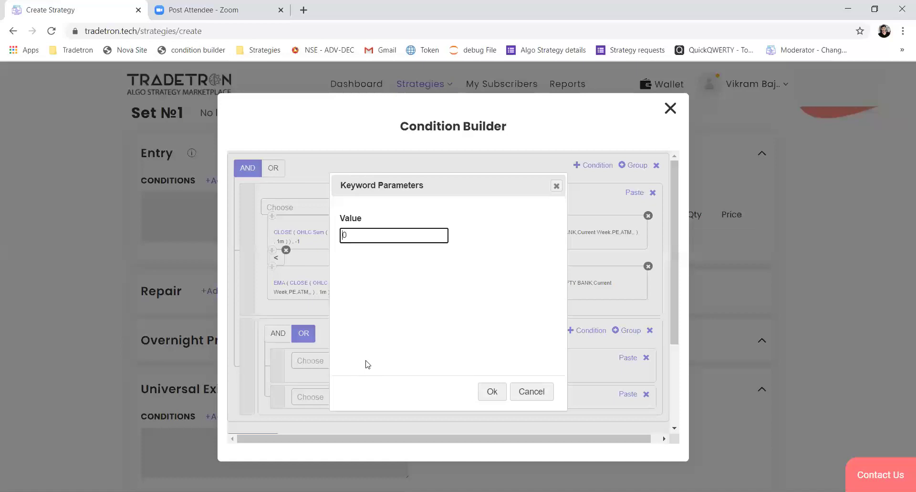
pyautogui.press('Tab')
pyautogui.hotkey('shift', 'Tab')
pyautogui.write('3')
pyautogui.press('Return')
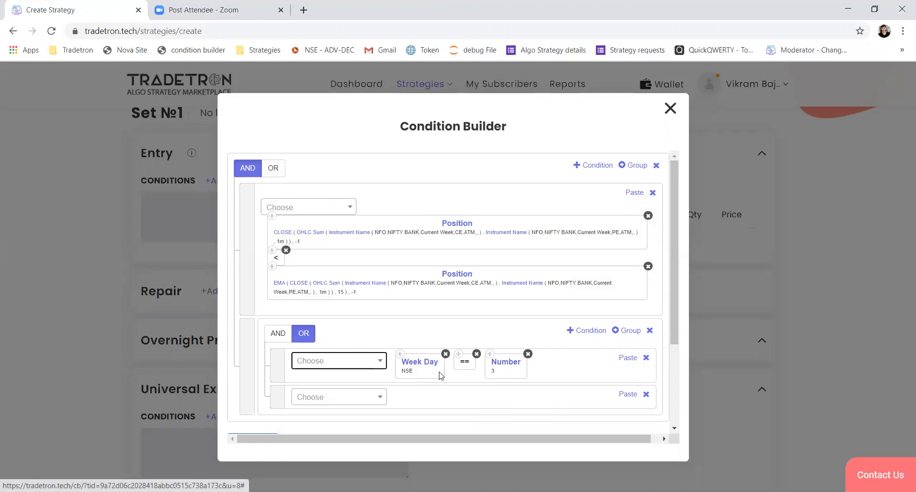
# Copy the Week Day, == and Number blocks of the first weekday condition into the second condition of the OR group.
pyautogui.click(401, 354)
pyautogui.click(632, 398)
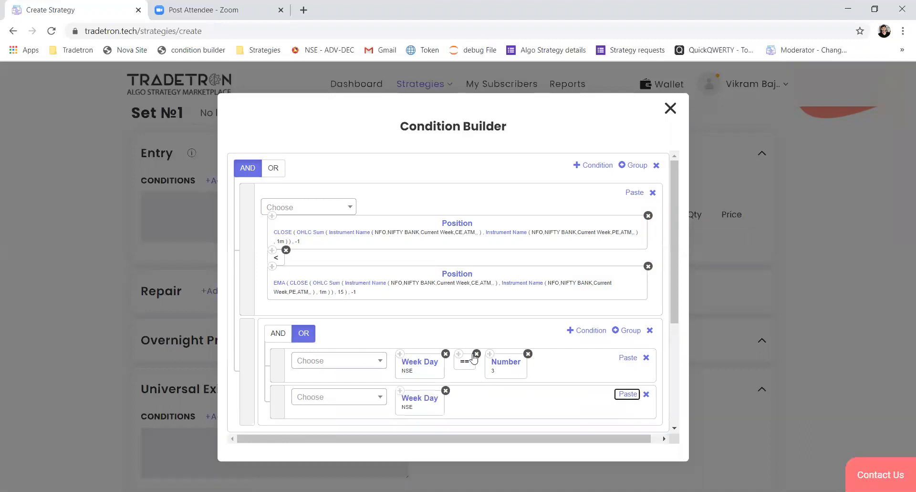
pyautogui.click(634, 399)
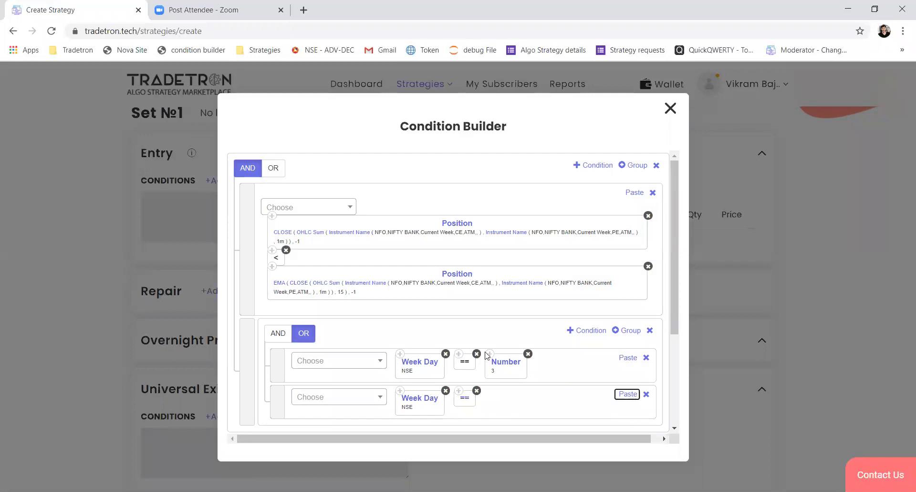
pyautogui.click(628, 394)
# Set the Number value in the second weekday condition to 4.
pyautogui.click(509, 403)
pyautogui.press('BackSpace')
pyautogui.write('4')
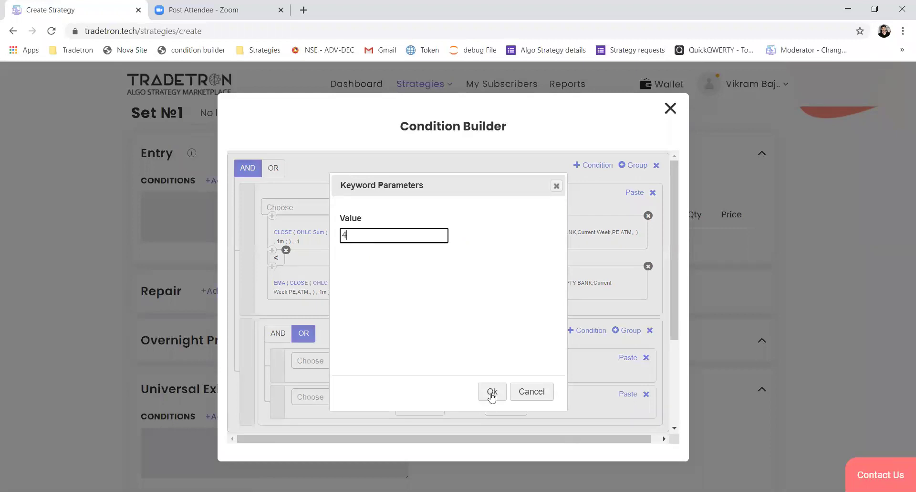
pyautogui.click(491, 396)
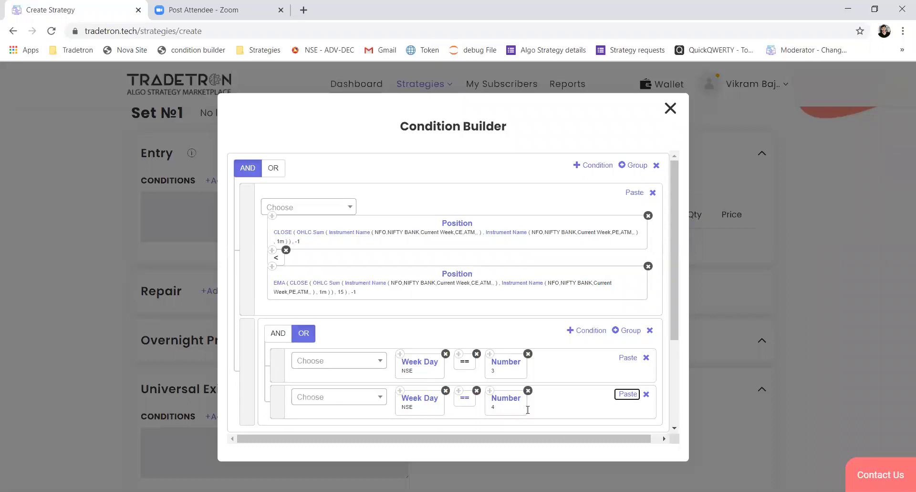
pyautogui.click(302, 336)
pyautogui.moveTo(283, 369); pyautogui.dragTo(284, 371)
pyautogui.moveTo(282, 401); pyautogui.dragTo(279, 395)
pyautogui.moveTo(248, 237); pyautogui.dragTo(246, 249)
# Submit the completed entry condition and close the Condition Builder.
pyautogui.scroll(-3, 484, 366)
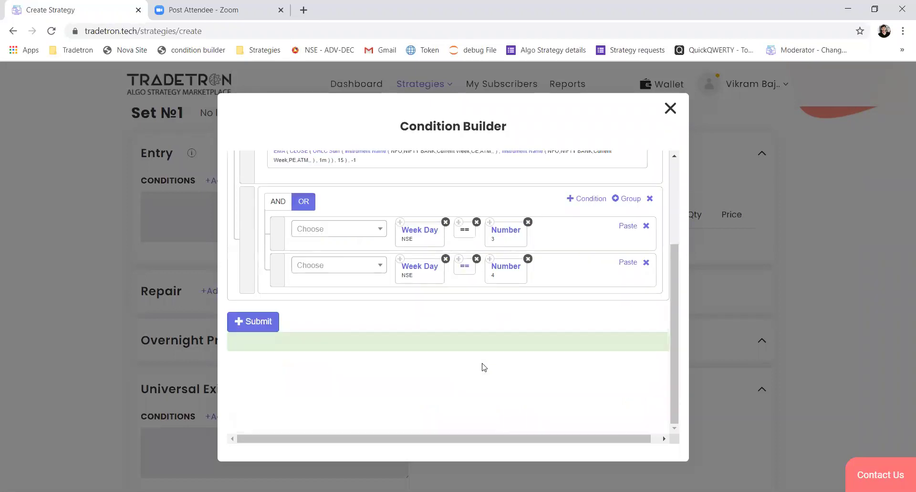
pyautogui.click(252, 325)
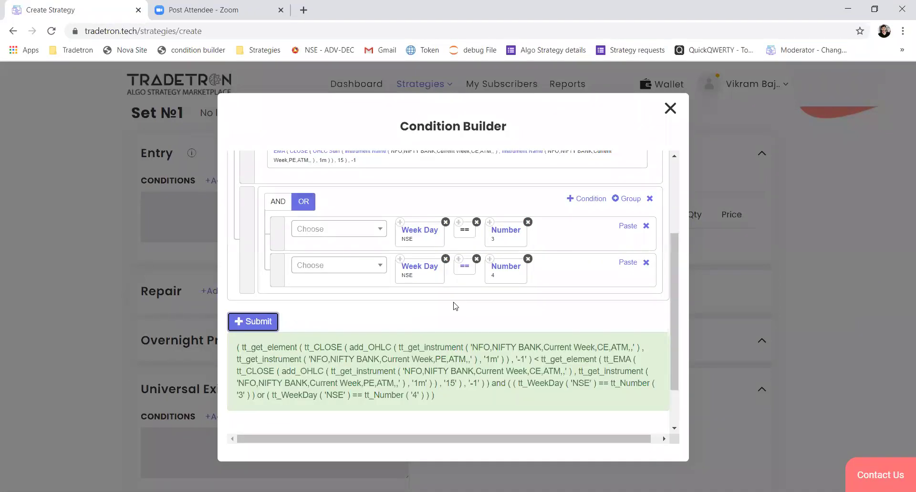
pyautogui.click(670, 108)
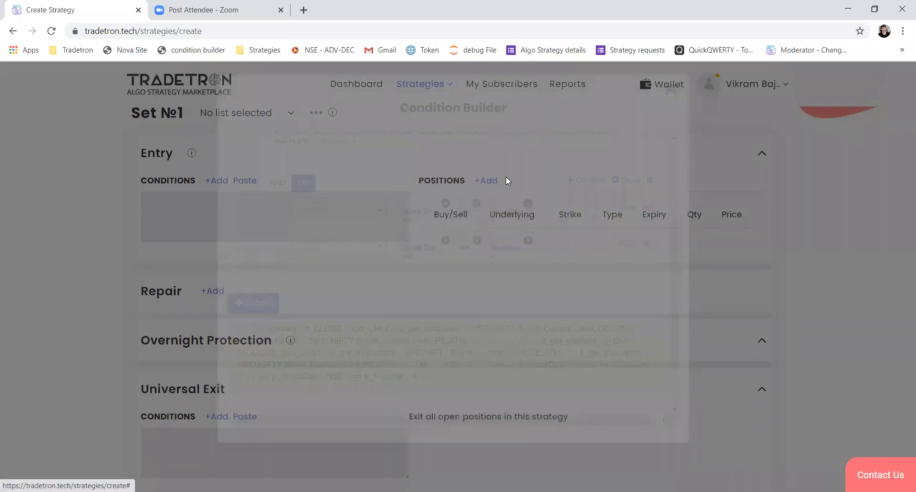
# Start a new entry position as a Sell on the NFO exchange with type Call.
pyautogui.click(491, 179)
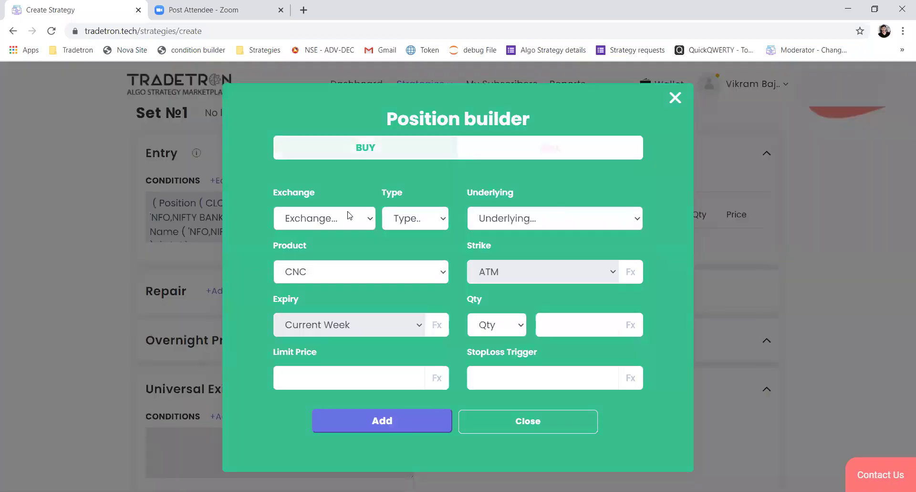
pyautogui.click(348, 216)
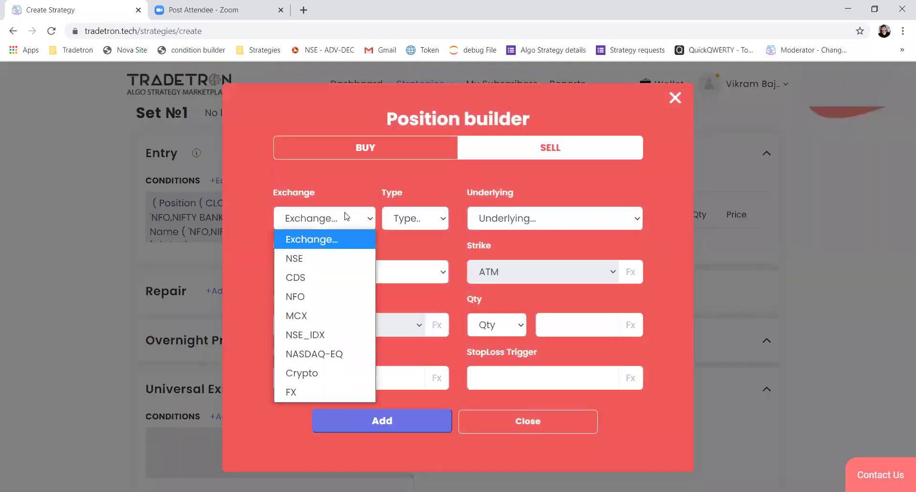
pyautogui.click(319, 298)
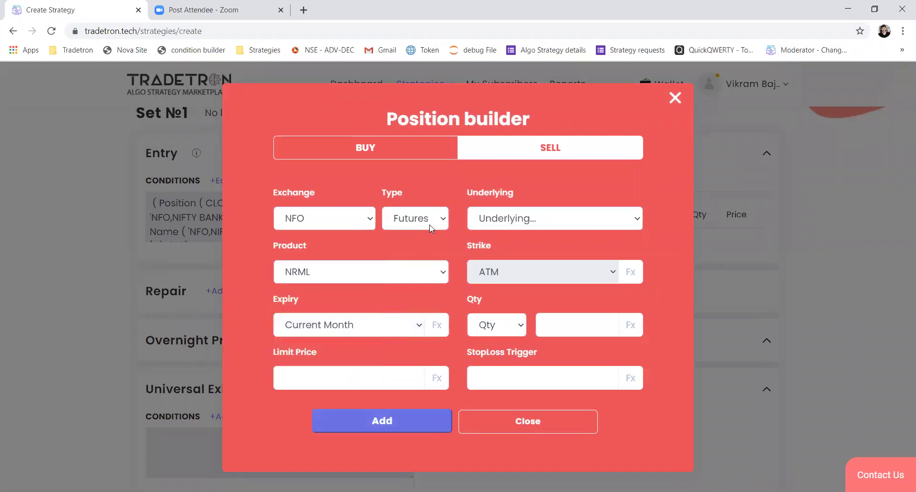
pyautogui.click(418, 221)
pyautogui.click(405, 278)
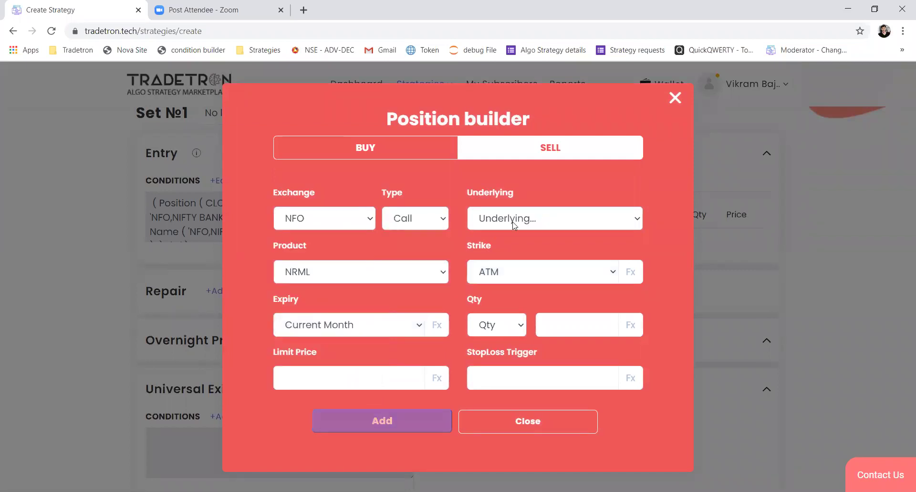
# Set the call position's underlying to NIFTY BANK and its product to MIS.
pyautogui.click(514, 225)
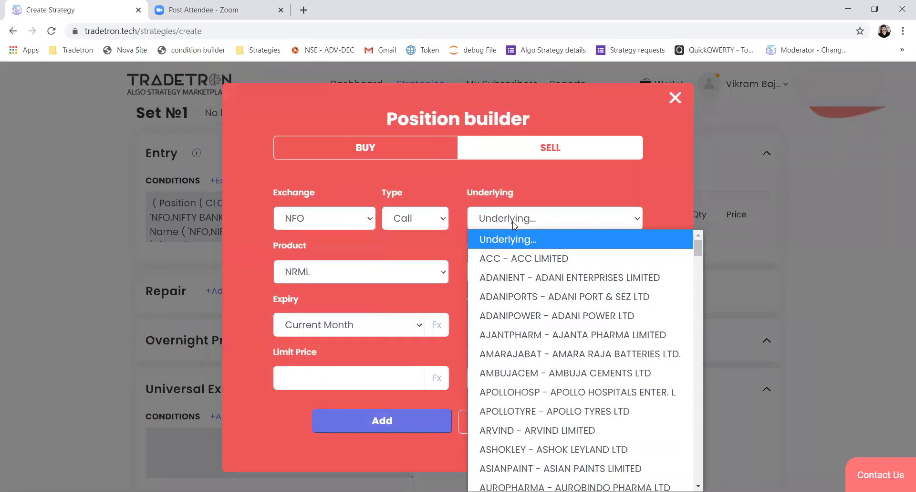
pyautogui.write('nifty b')
pyautogui.press('Return')
pyautogui.click(402, 274)
pyautogui.write('m')
pyautogui.press('Return')
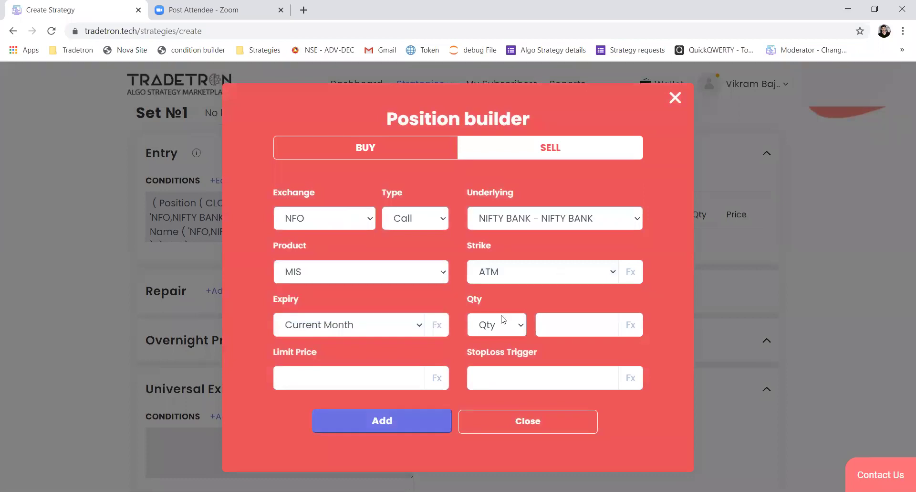
# Set the call position's expiry to Current Week and its quantity to 1 lot, and add the position.
pyautogui.press('Up')
pyautogui.click(494, 325)
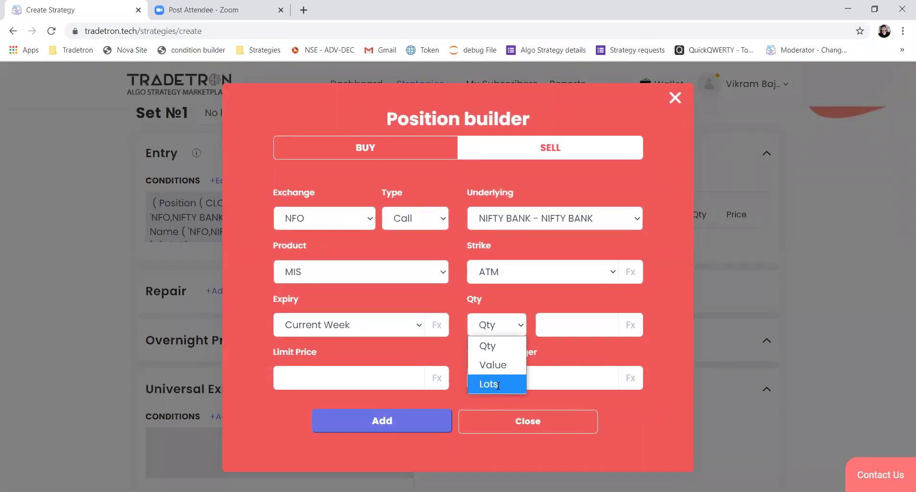
pyautogui.press('Tab')
pyautogui.click(387, 424)
# Add a matching Sell position for the NIFTY BANK Put with Current Week expiry, and close the Position builder.
pyautogui.click(430, 216)
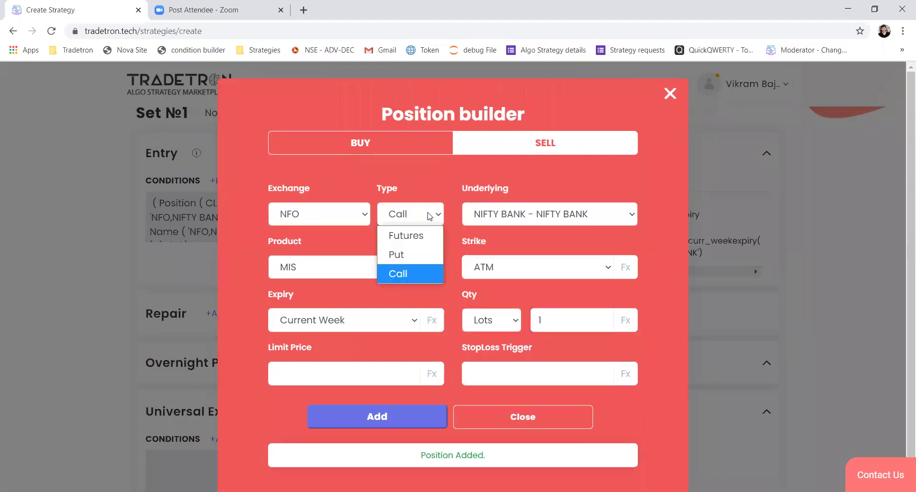
pyautogui.click(409, 255)
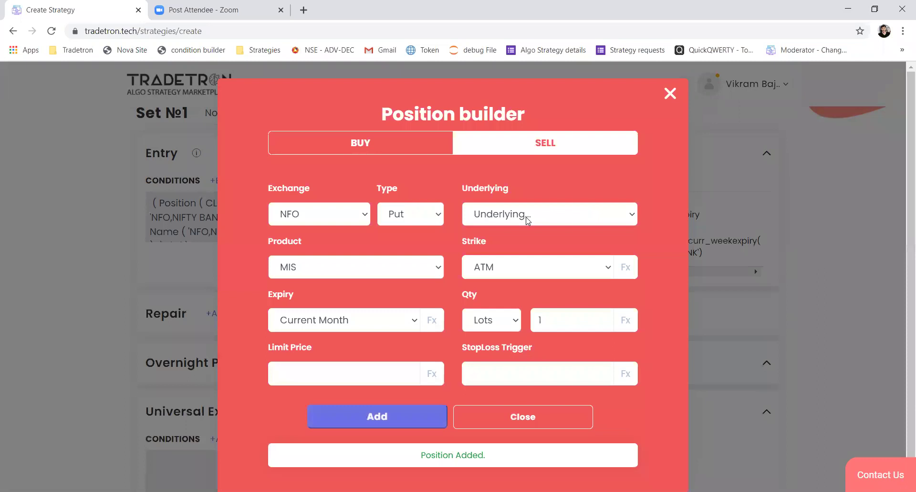
pyautogui.click(527, 219)
pyautogui.press('Down')
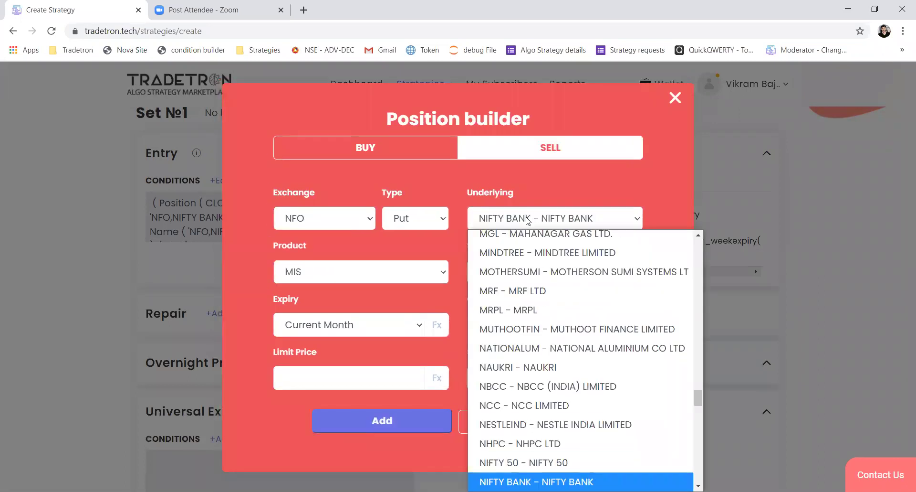
pyautogui.press('Return')
pyautogui.click(382, 324)
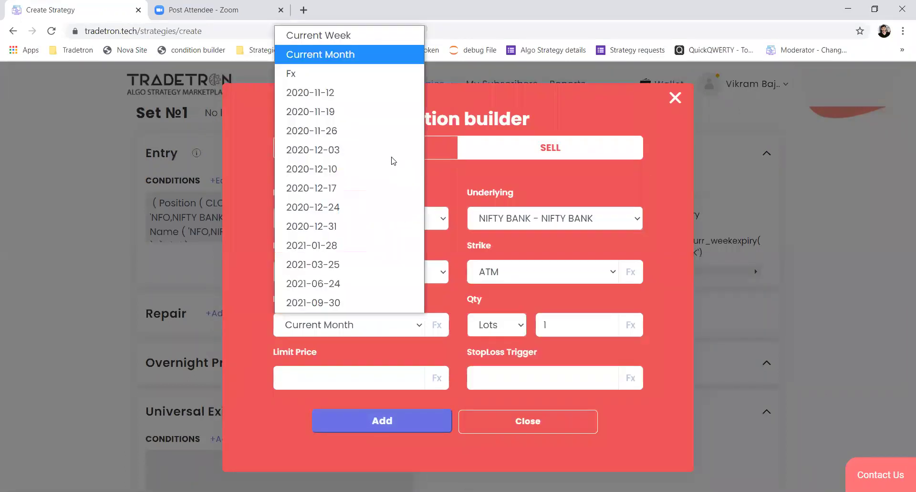
pyautogui.click(370, 38)
pyautogui.click(386, 421)
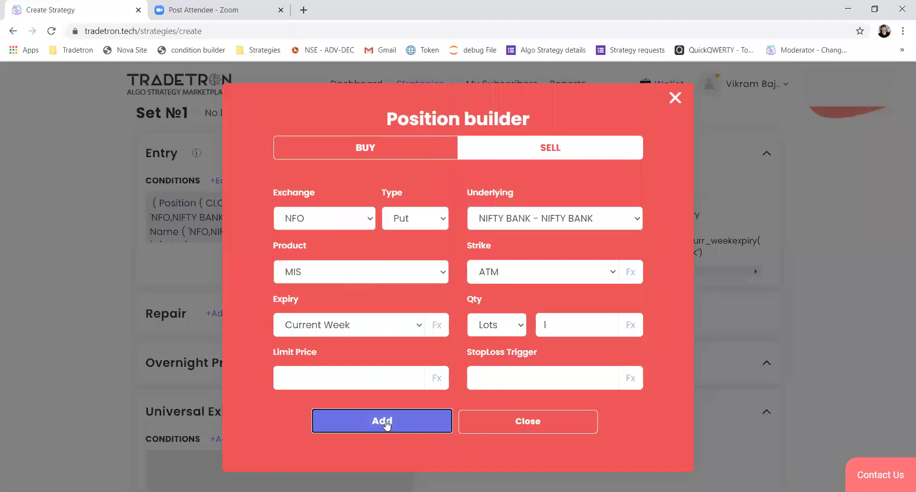
pyautogui.click(528, 422)
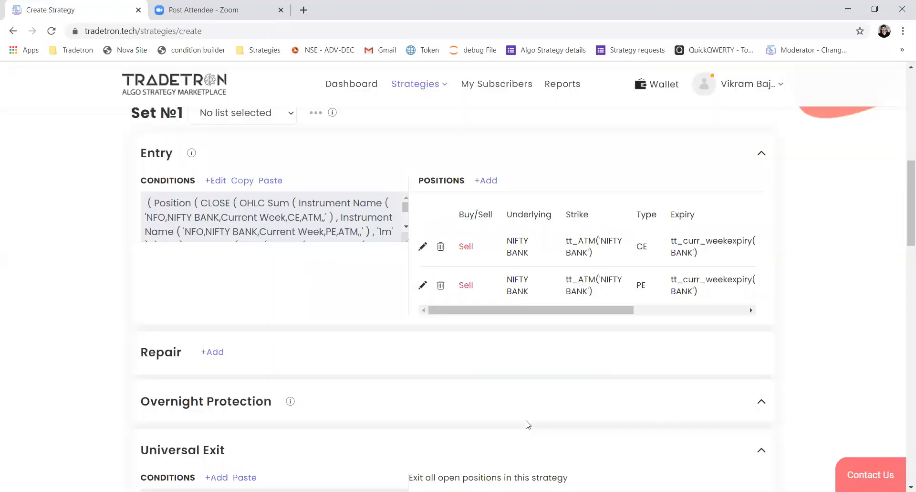
# Reopen the saved entry condition to review its EMA comparison and weekday group, then close it.
pyautogui.click(227, 184)
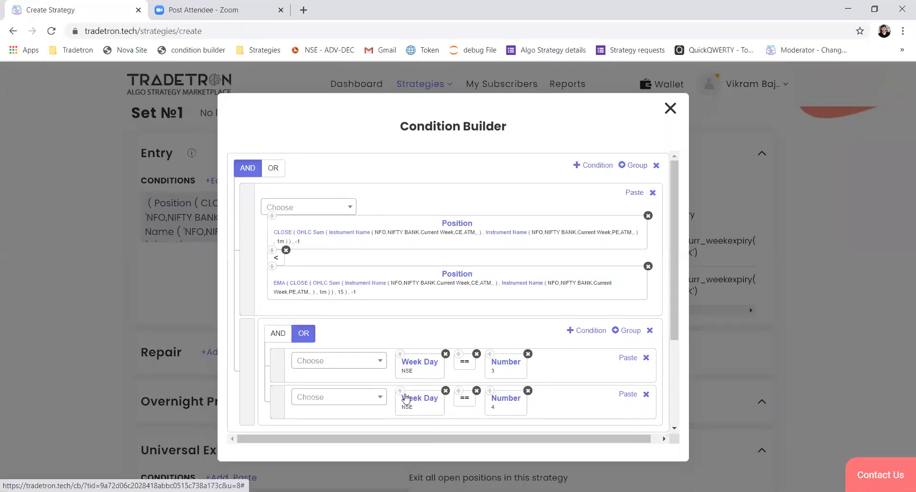
pyautogui.scroll(-3, 407, 399)
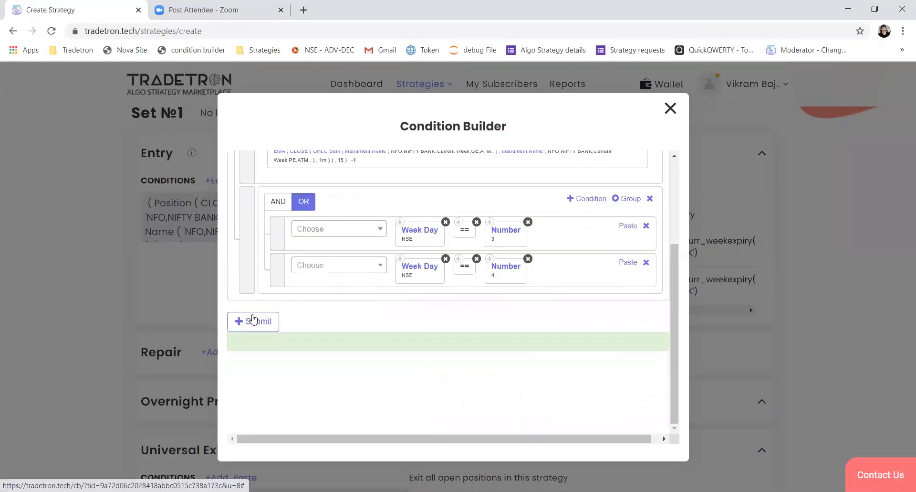
pyautogui.click(671, 109)
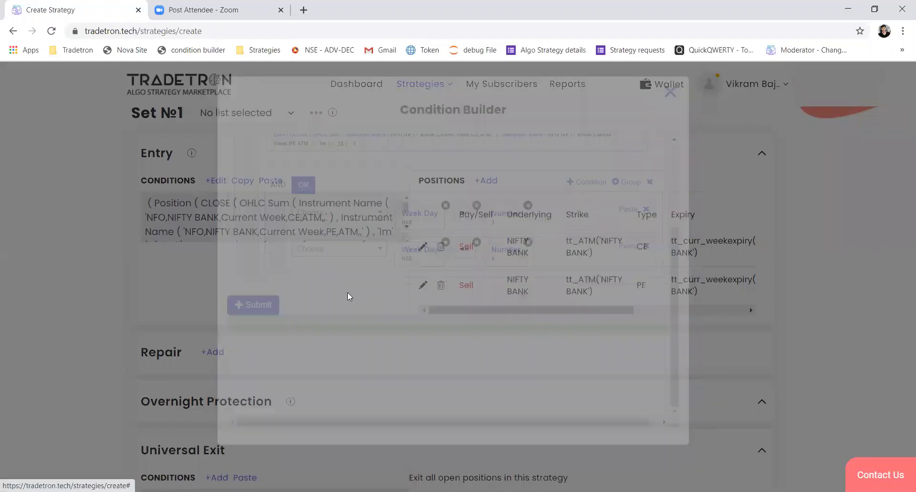
# Start a Universal Exit condition with the PNL keyword.
pyautogui.scroll(-3, 348, 294)
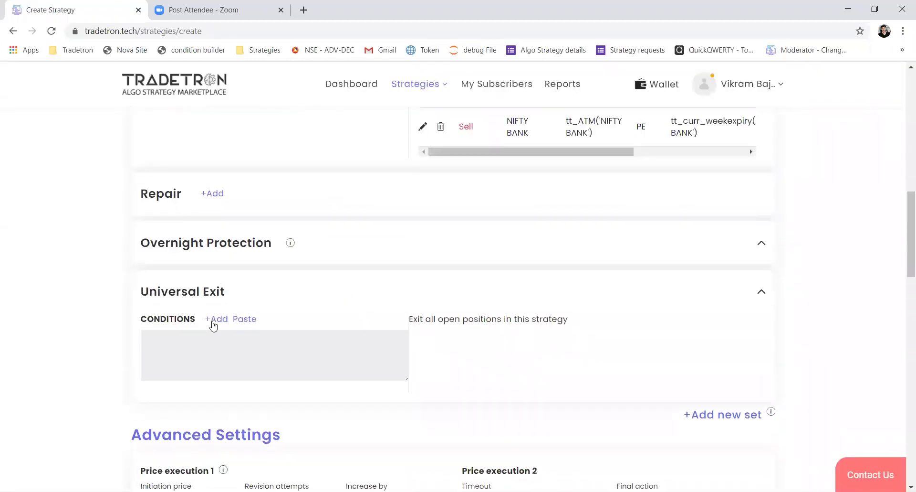
pyautogui.click(215, 319)
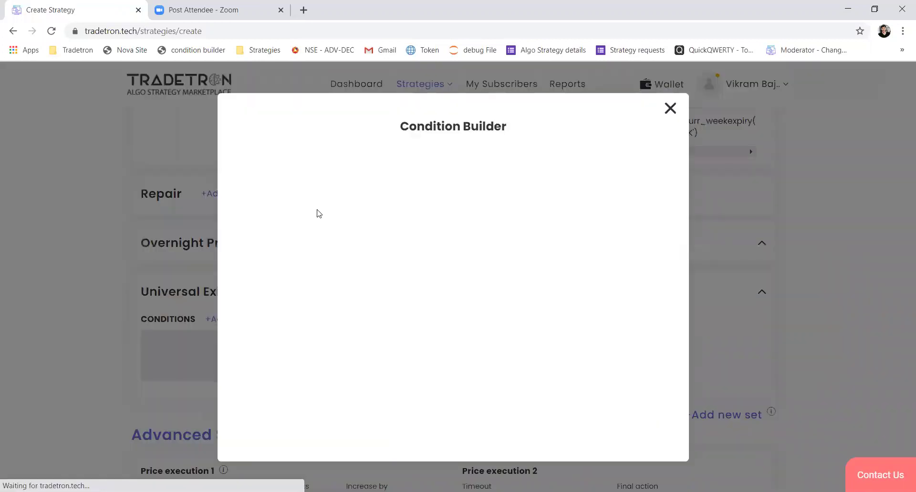
pyautogui.click(326, 193)
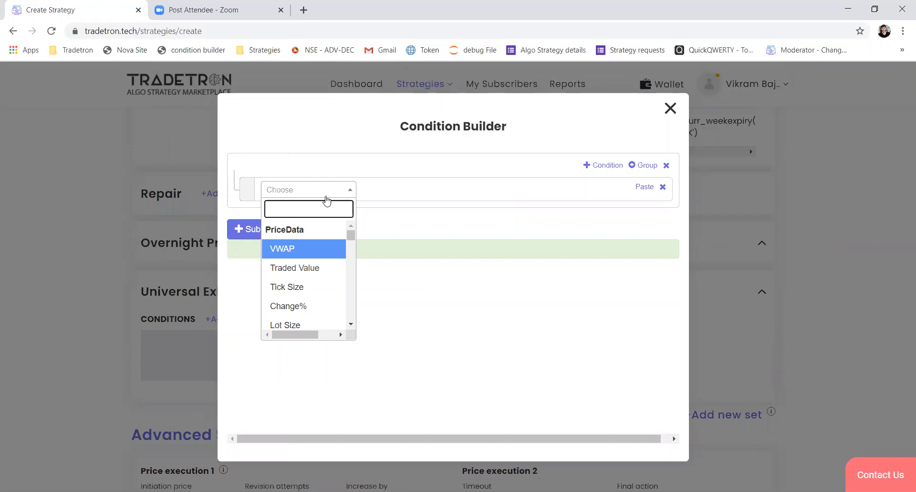
pyautogui.write('pnl')
pyautogui.press('Return')
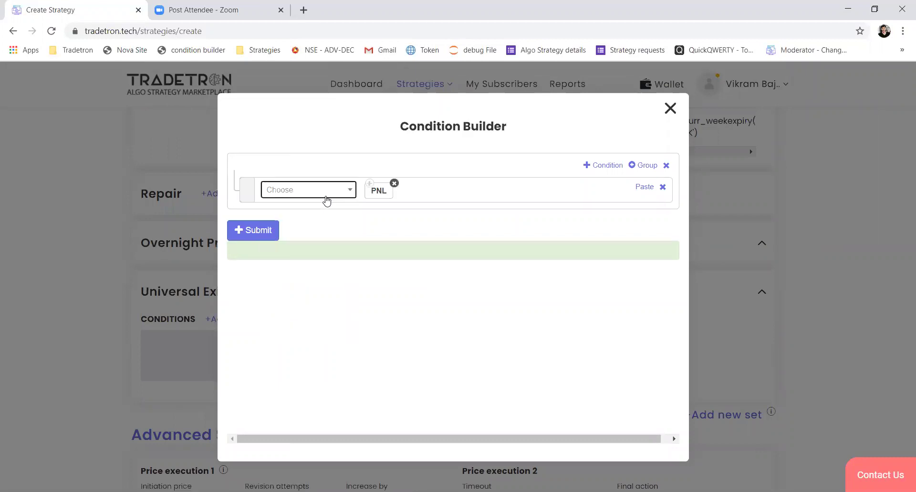
# Add the > operator after PNL in the Universal Exit condition.
pyautogui.click(327, 193)
pyautogui.write('?')
pyautogui.press('BackSpace')
pyautogui.write('>')
pyautogui.press('Return')
# Add a Number keyword with value 5000 to complete the PNL comparison in the Universal Exit condition.
pyautogui.click(326, 199)
pyautogui.write('number')
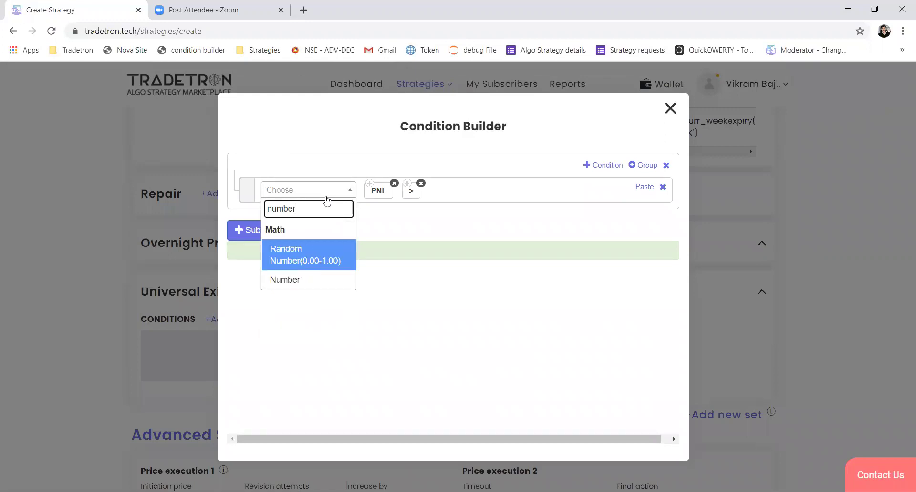
pyautogui.press('Down')
pyautogui.press('Return')
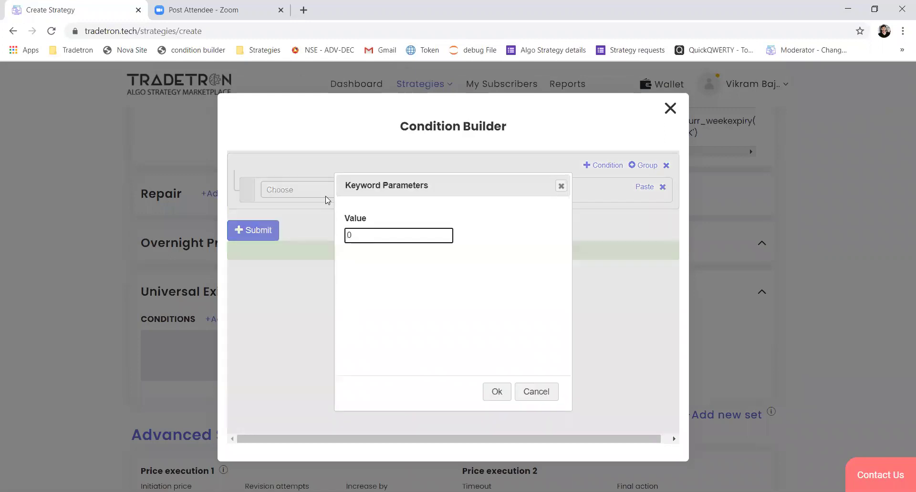
pyautogui.write('5000')
pyautogui.press('Return')
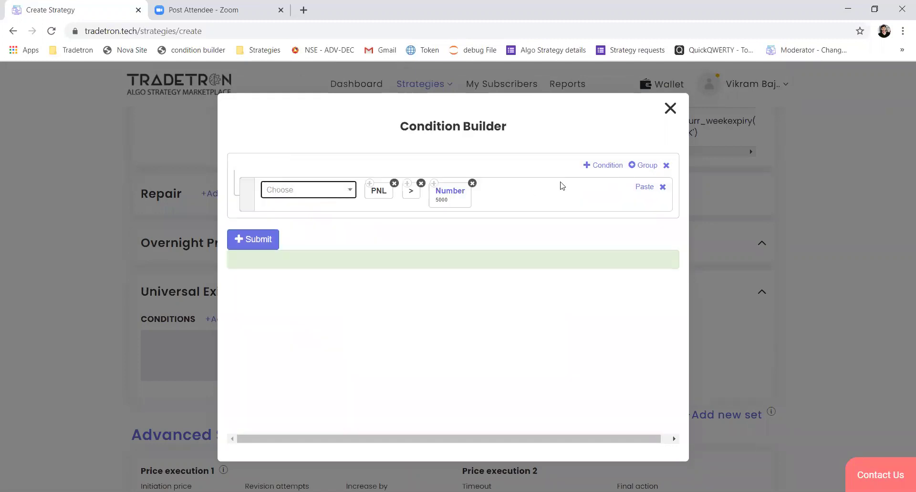
# Add a second exit condition joined by OR, with a copy of the PNL keyword followed by the < operator.
pyautogui.click(606, 165)
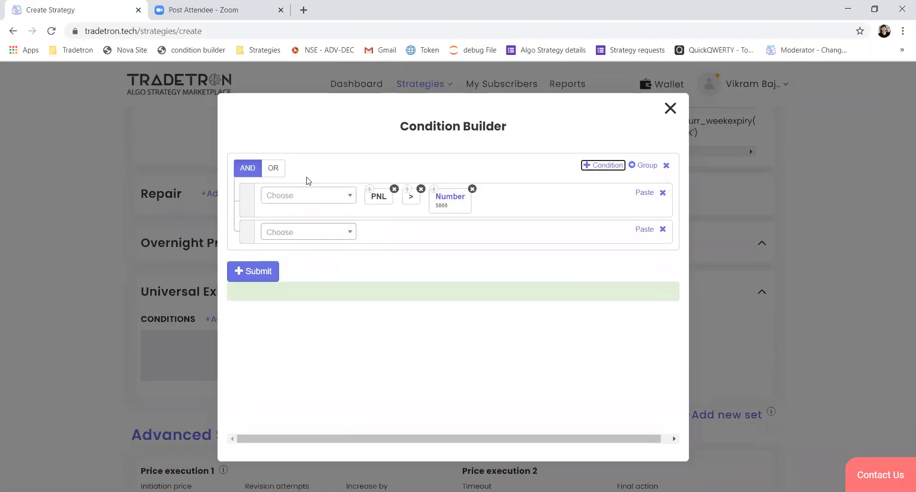
pyautogui.click(278, 168)
pyautogui.click(645, 229)
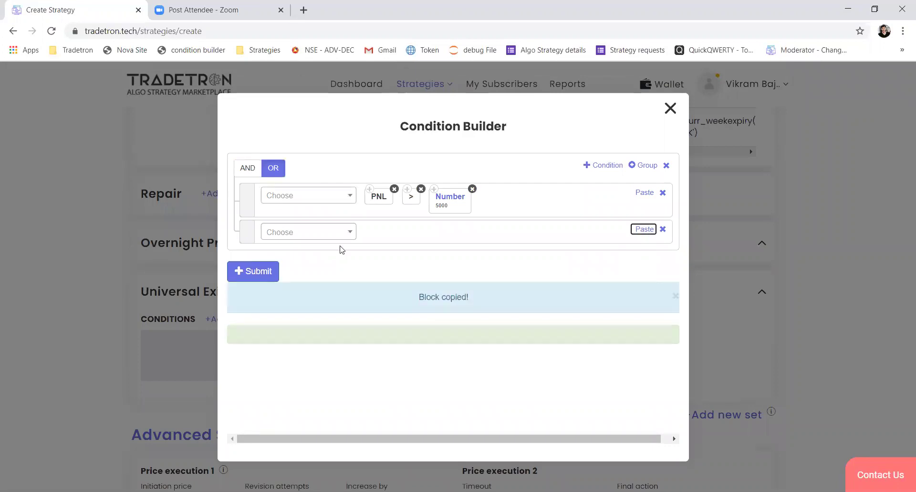
pyautogui.click(319, 241)
pyautogui.write('<')
pyautogui.press('Return')
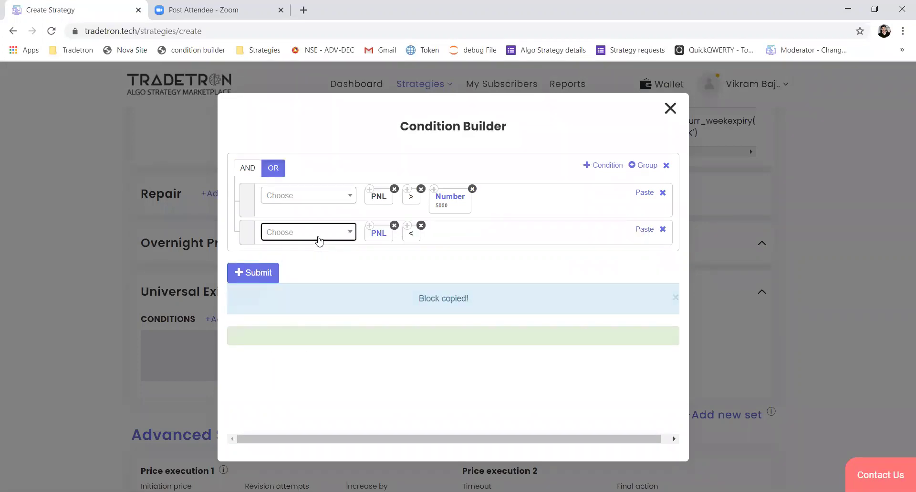
# Complete the second exit condition with a copy of the Number keyword set to -3500, and submit the expression.
pyautogui.click(466, 203)
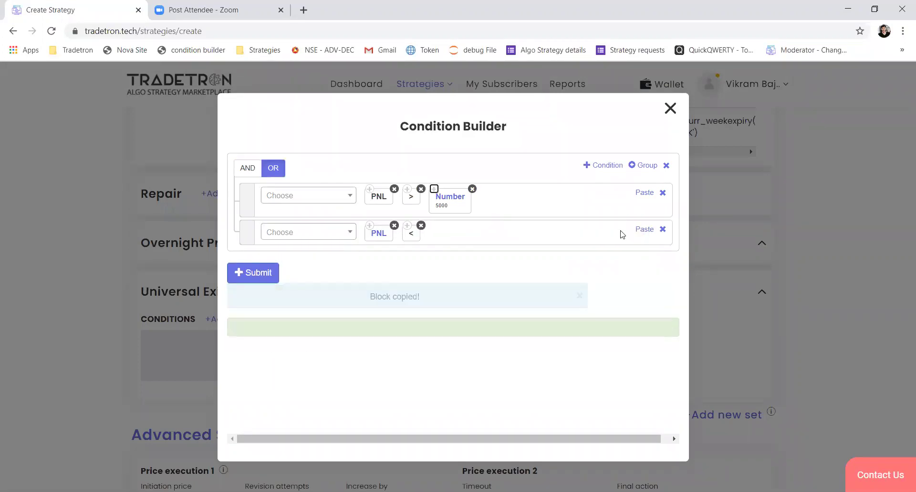
pyautogui.click(642, 229)
pyautogui.doubleClick(467, 238)
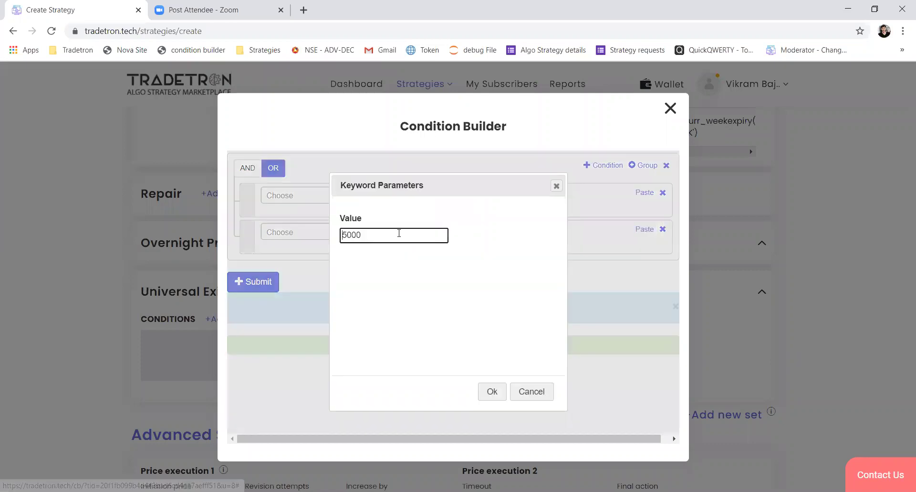
pyautogui.write('-3500')
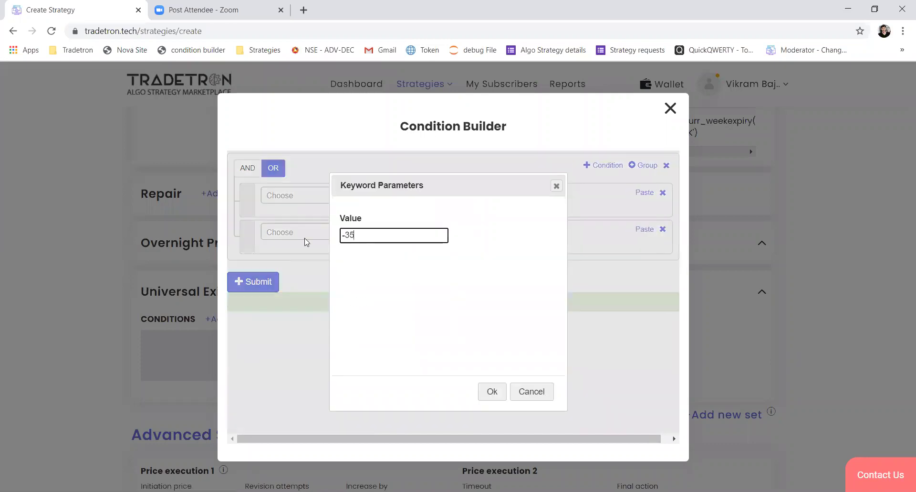
pyautogui.click(485, 390)
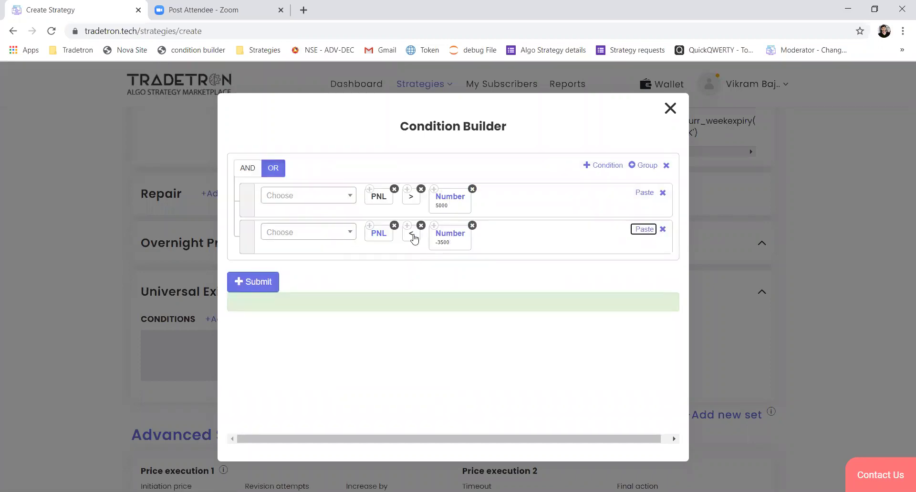
pyautogui.click(255, 282)
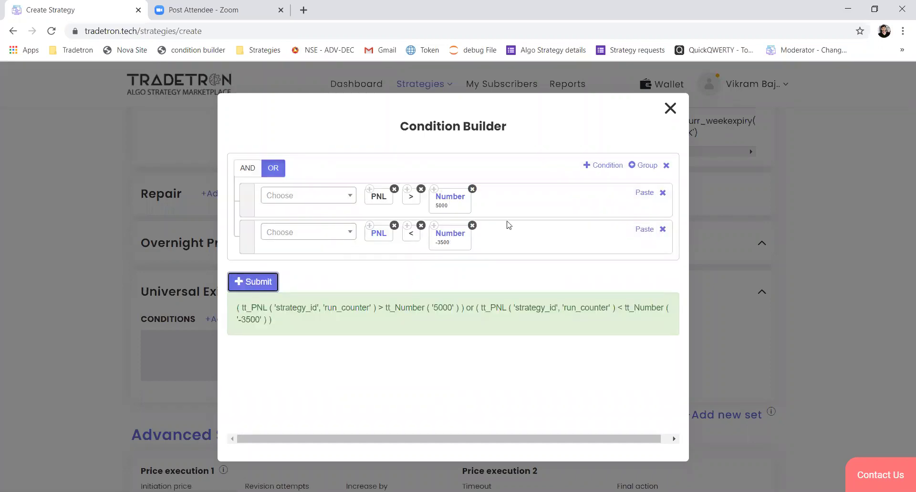
# Add a third exit condition with the Time keyword for NSE followed by the > operator.
pyautogui.click(618, 167)
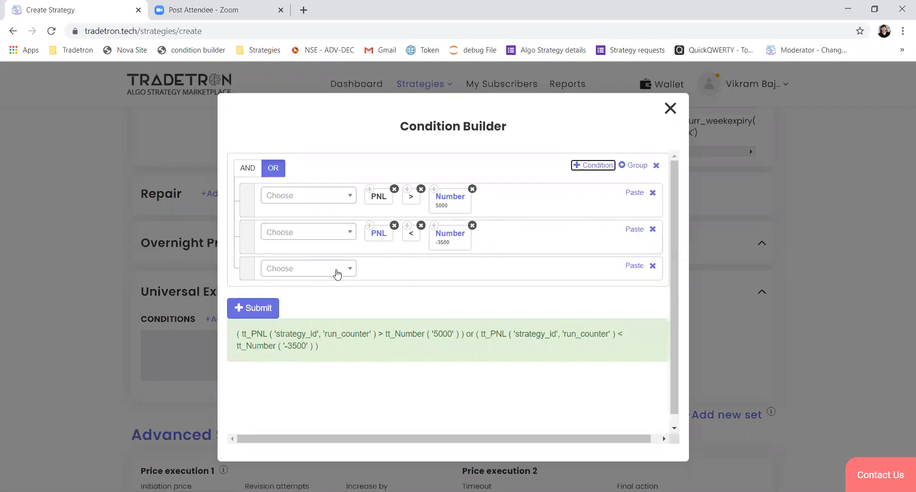
pyautogui.click(319, 275)
pyautogui.write('time')
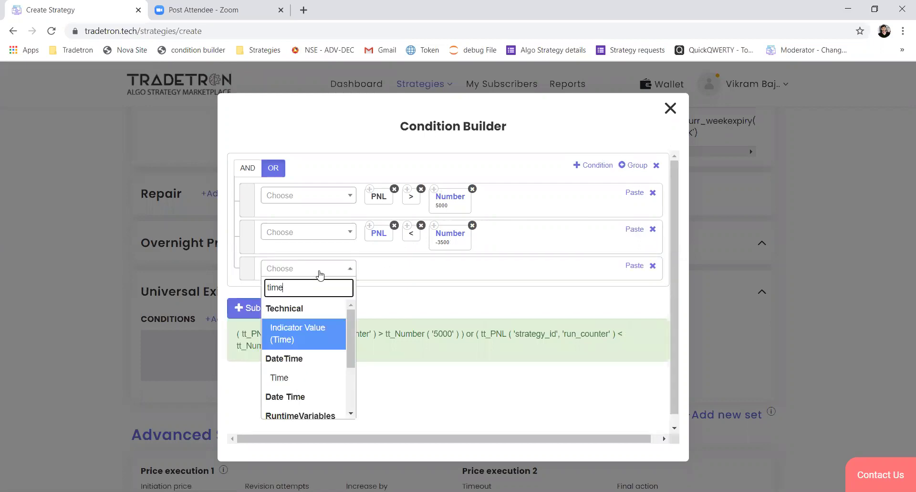
pyautogui.press('Down')
pyautogui.press('Return')
pyautogui.press('Return')
pyautogui.press('Return')
pyautogui.write('>')
pyautogui.press('Return')
pyautogui.press('Return')
# Complete the Time comparison with a Number keyword of 1515, then submit the Universal Exit conditions and close the Condition Builder.
pyautogui.write('numb')
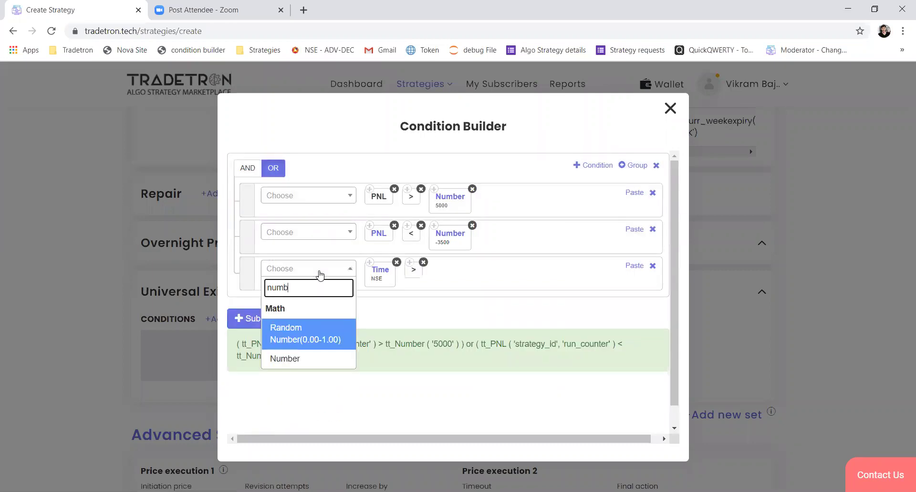
pyautogui.press('Down')
pyautogui.press('Return')
pyautogui.write('1510')
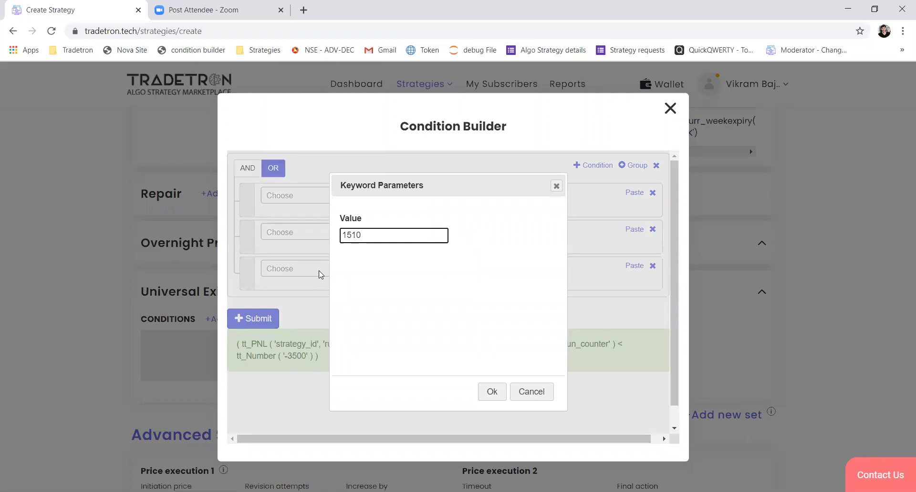
pyautogui.press('Delete')
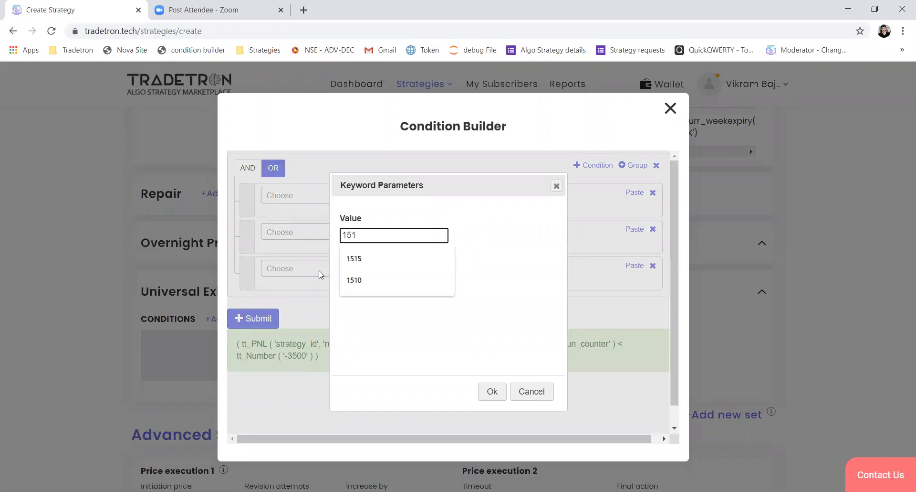
pyautogui.write('5')
pyautogui.press('Return')
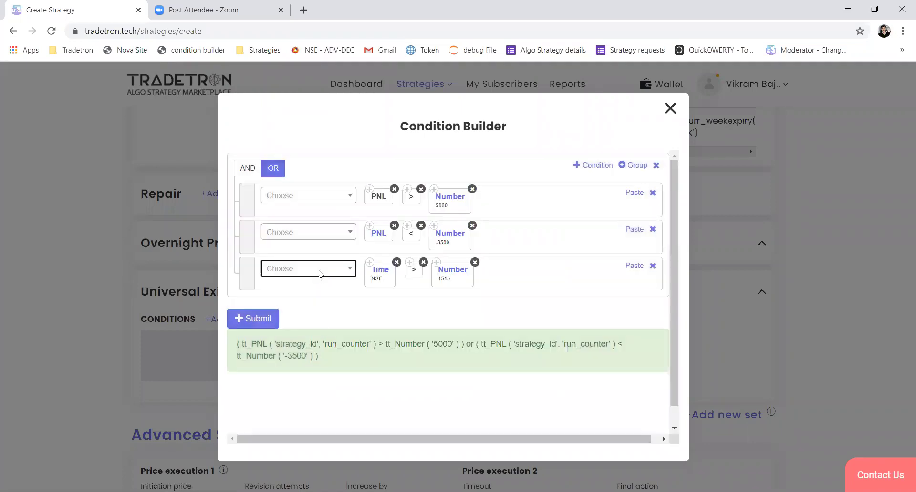
pyautogui.click(273, 318)
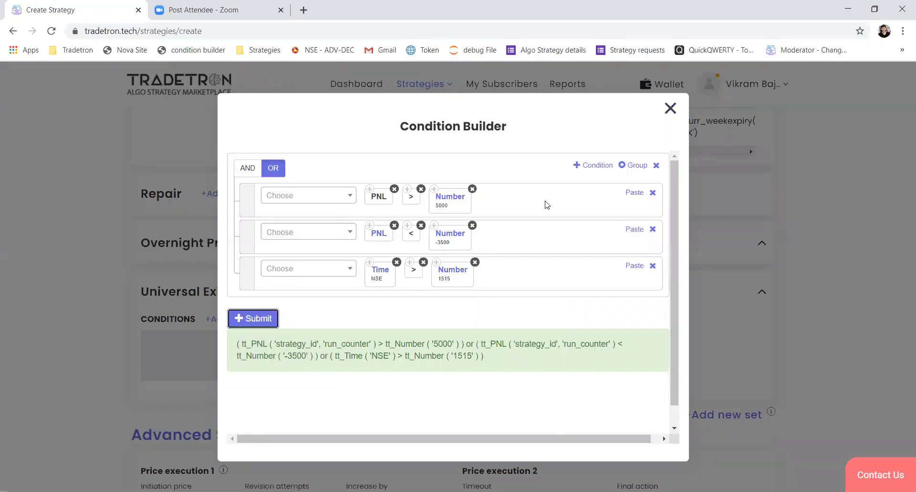
pyautogui.click(671, 109)
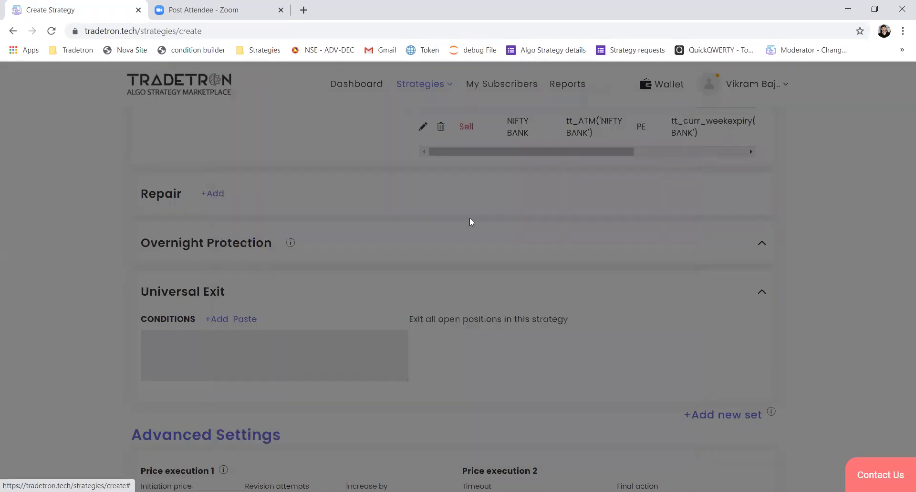
# Add an entry condition row above the weekday group, containing a copy of the Position keyword for the combined CE and PE close.
pyautogui.scroll(5, 440, 245)
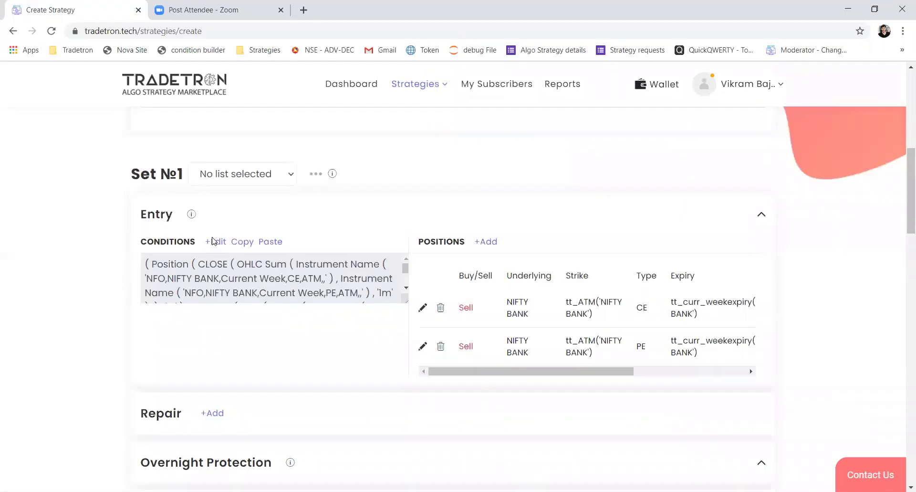
pyautogui.click(216, 238)
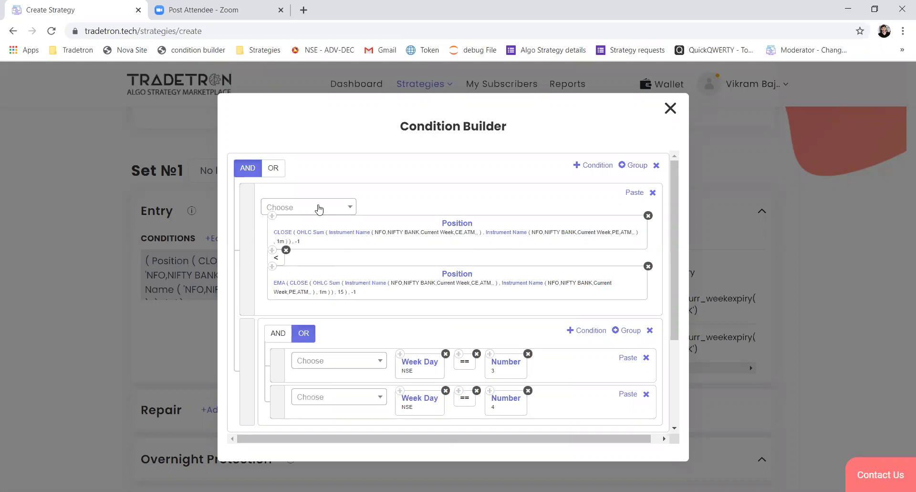
pyautogui.click(271, 216)
pyautogui.click(592, 165)
pyautogui.scroll(-1, 387, 339)
pyautogui.moveTo(260, 366); pyautogui.dragTo(245, 267)
pyautogui.click(634, 260)
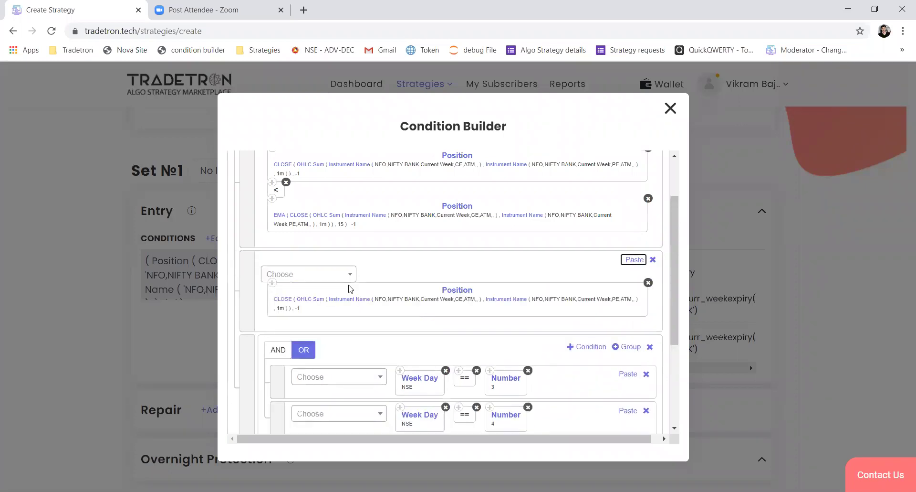
# Add the >= operator after the copied Position keyword in the new entry condition.
pyautogui.click(322, 275)
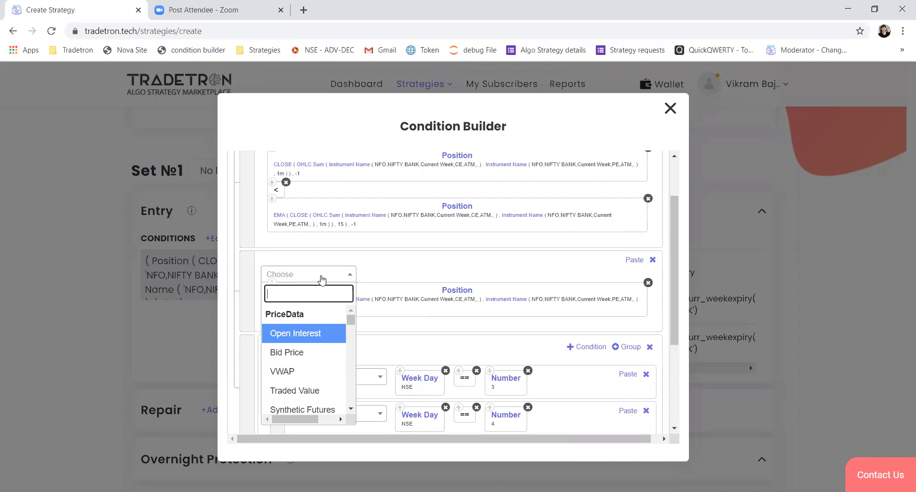
pyautogui.write('>')
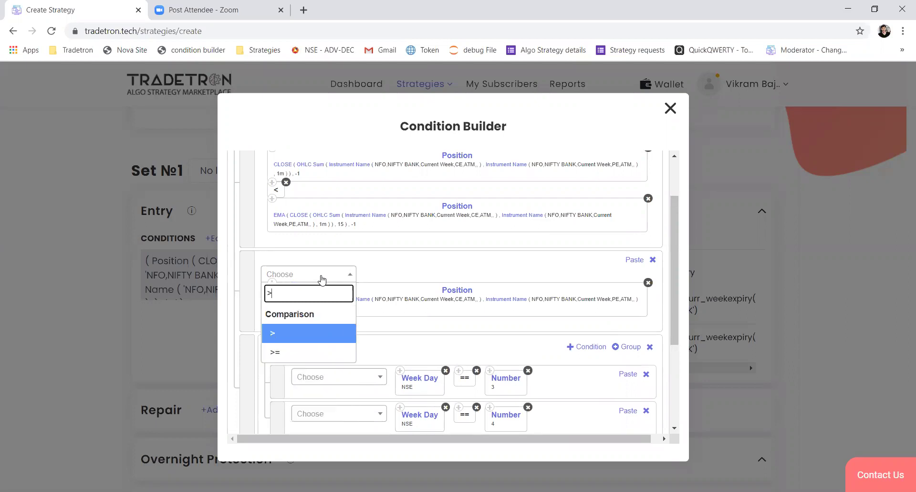
pyautogui.press('Down')
pyautogui.press('Return')
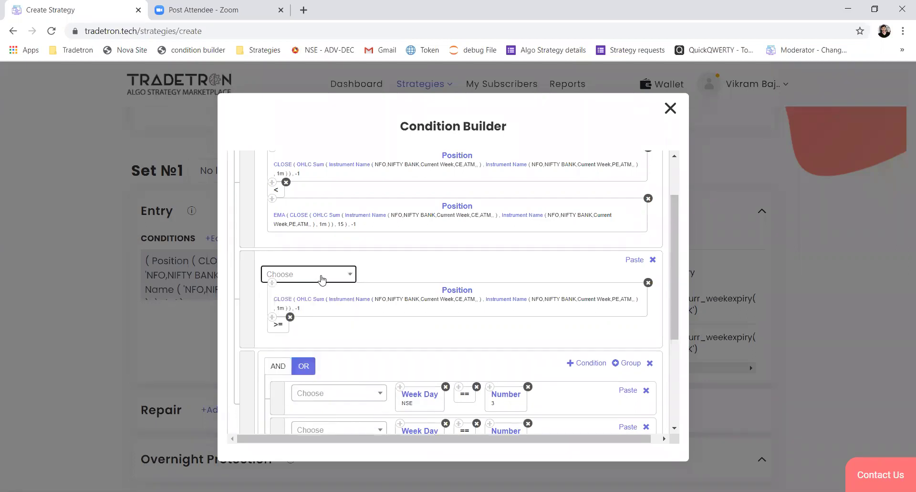
# Complete the new entry condition with a Number keyword of 120, then submit the entry conditions and close the Condition Builder.
pyautogui.write('nu')
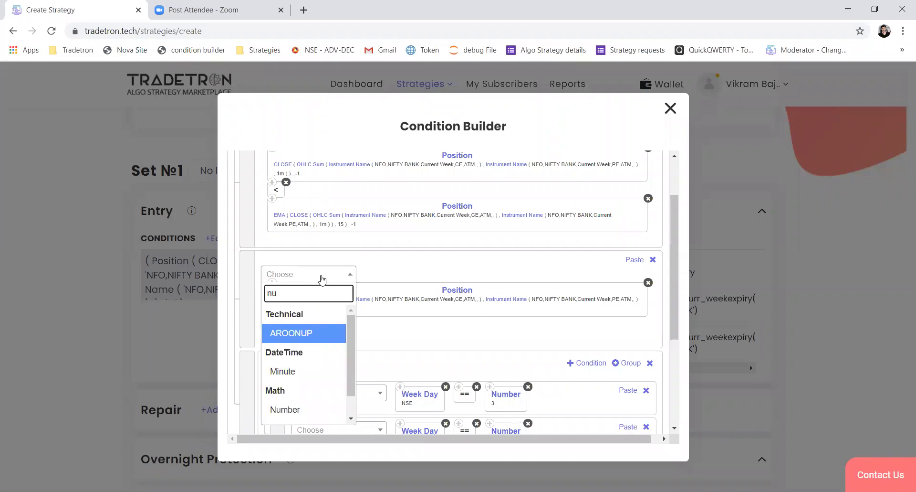
pyautogui.write('mn')
pyautogui.press('BackSpace')
pyautogui.write('be')
pyautogui.press('Return')
pyautogui.write('120')
pyautogui.press('Tab')
pyautogui.press('Return')
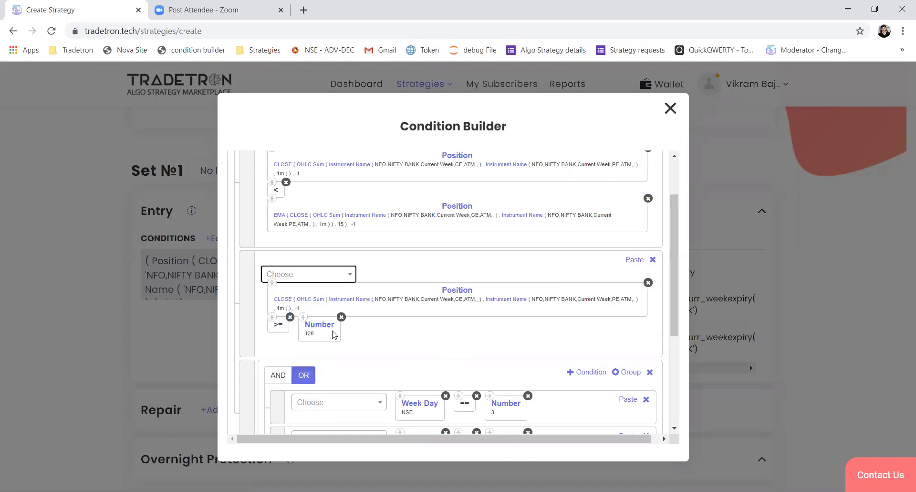
pyautogui.scroll(-4, 441, 331)
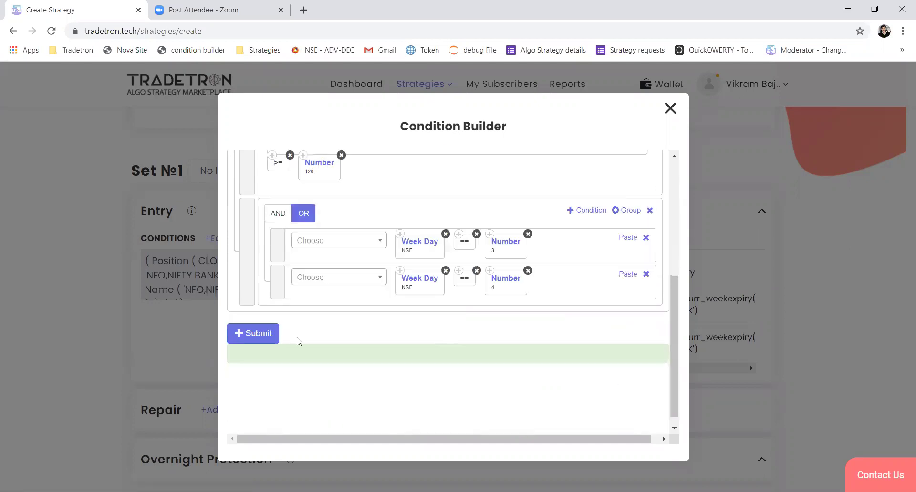
pyautogui.click(248, 324)
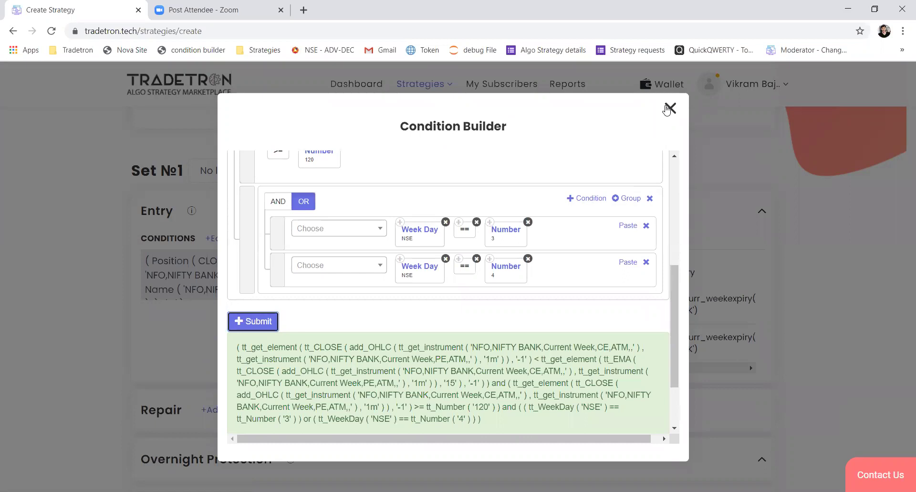
pyautogui.press('Escape')
# Set Public Strategy and Subscribers with Private Link Only to Yes in the Marketplace Settings.
pyautogui.scroll(-10, 329, 305)
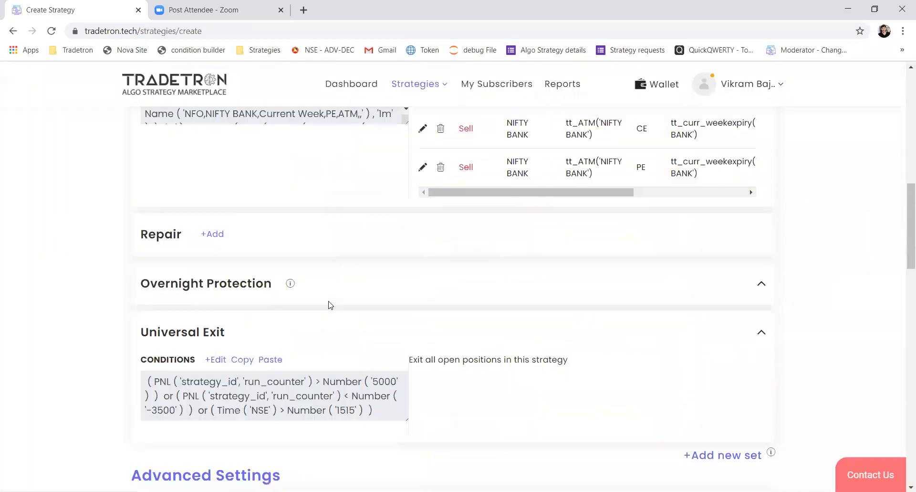
pyautogui.scroll(-10, 329, 304)
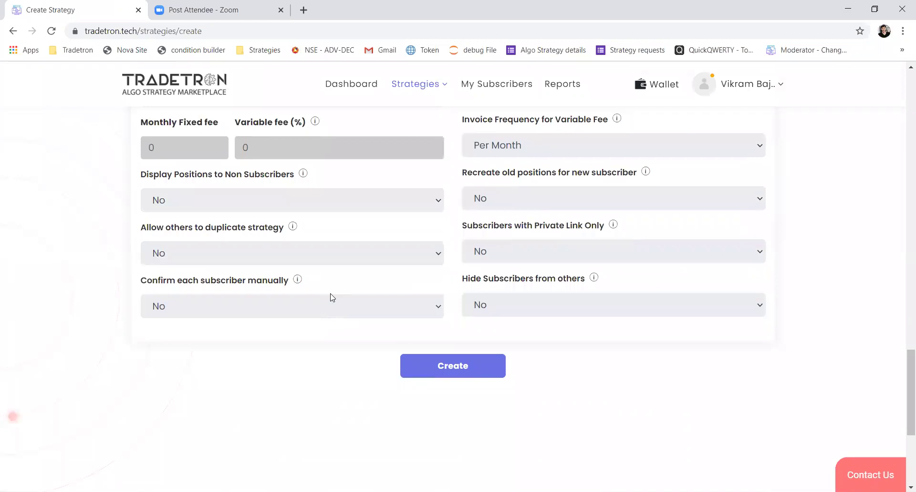
pyautogui.scroll(4, 331, 297)
pyautogui.click(332, 297)
pyautogui.click(315, 312)
pyautogui.scroll(-1, 366, 318)
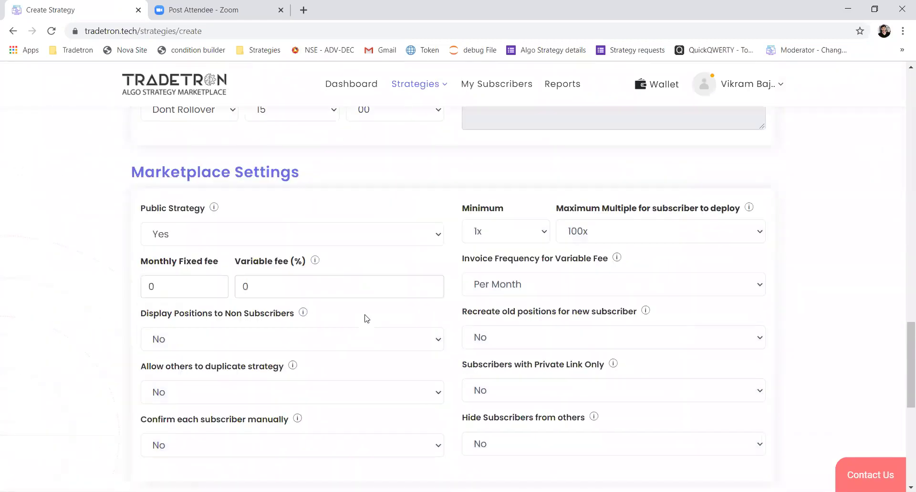
pyautogui.scroll(-1, 520, 315)
pyautogui.click(522, 316)
pyautogui.click(514, 331)
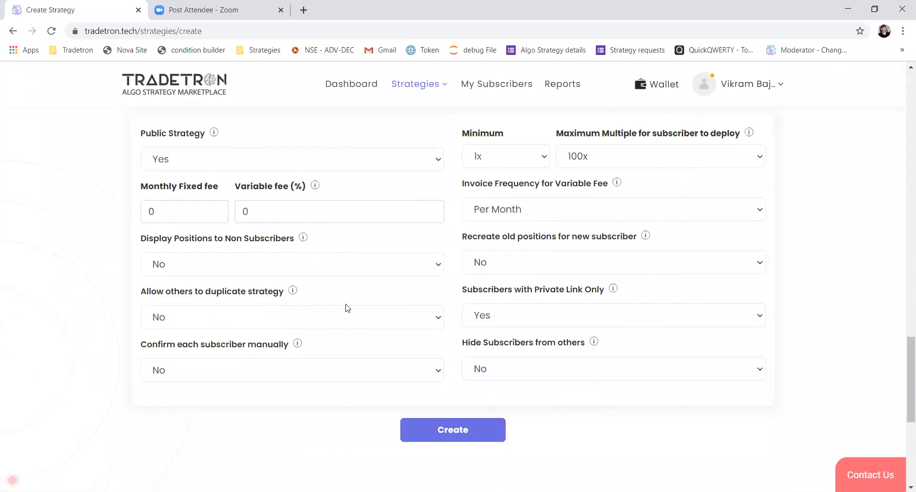
# Set Allow others to duplicate strategy to Yes, then create the strategy and dismiss the confirmation.
pyautogui.click(333, 328)
pyautogui.click(332, 334)
pyautogui.click(405, 428)
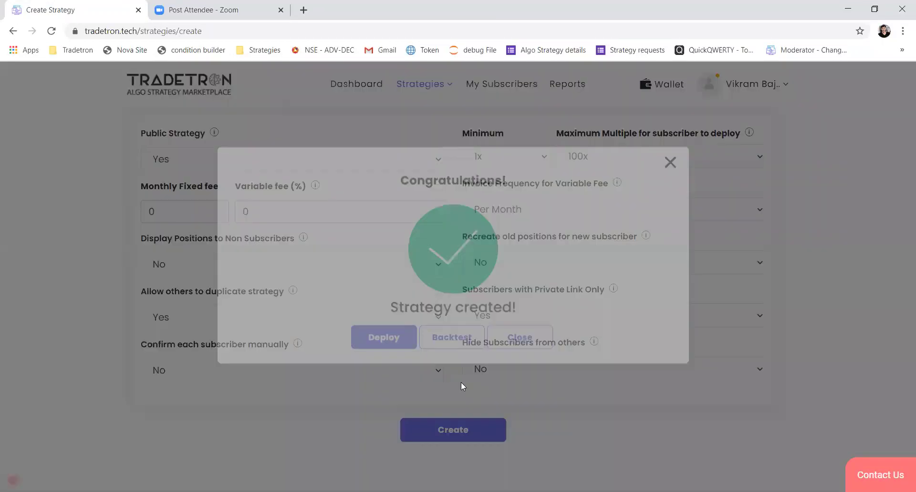
pyautogui.click(534, 366)
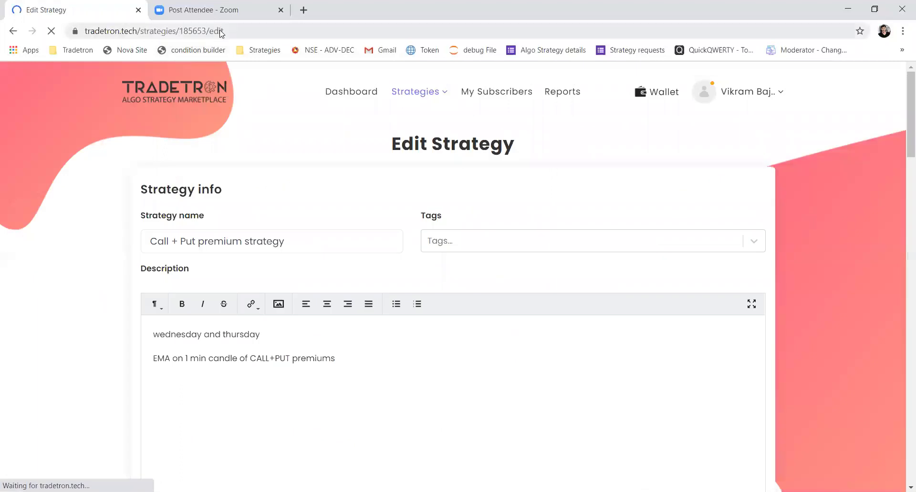
# Turn the page address into the strategy's shareable link by removing "edit" and changing "strategies" to "strategy", and select the whole link.
pyautogui.moveTo(252, 30); pyautogui.dragTo(220, 30)
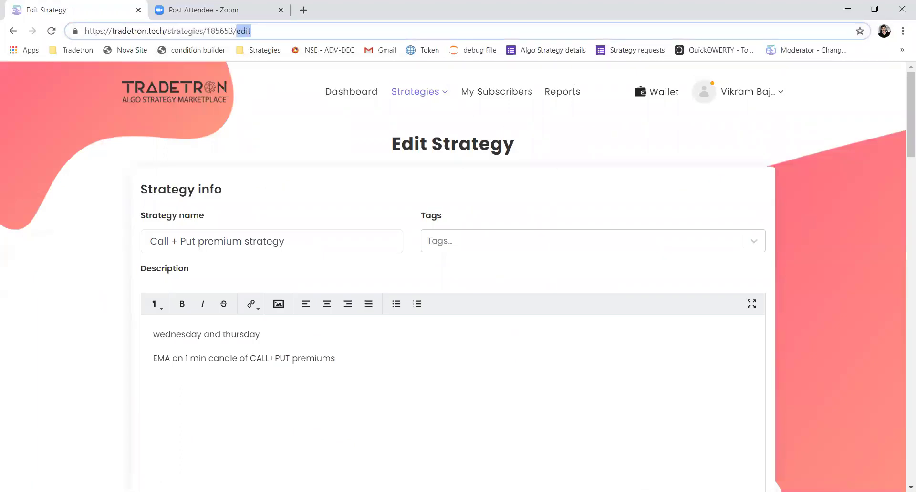
pyautogui.press('BackSpace')
pyautogui.moveTo(211, 30); pyautogui.dragTo(199, 31)
pyautogui.write('y')
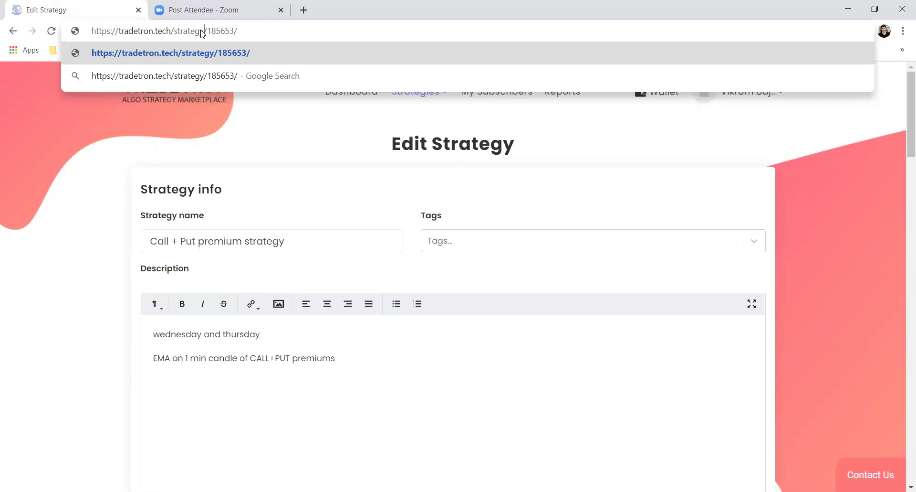
pyautogui.hotkey('ctrl', 'a')
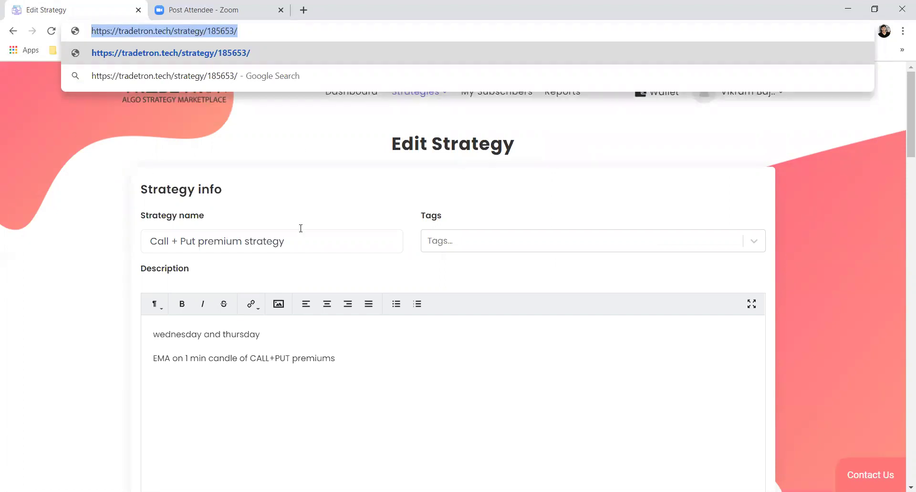
pyautogui.hotkey('alt', 'Tab')
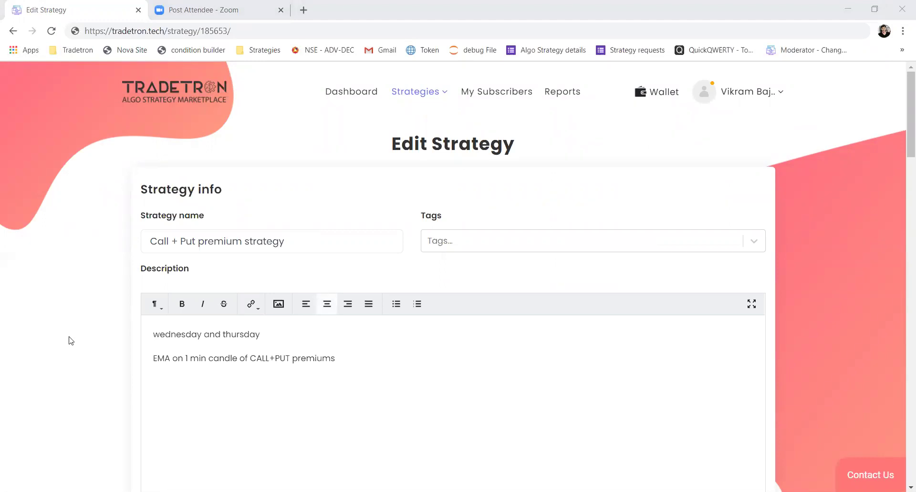
# Add a Repair Once block to Set 1.
pyautogui.scroll(-10, 69, 339)
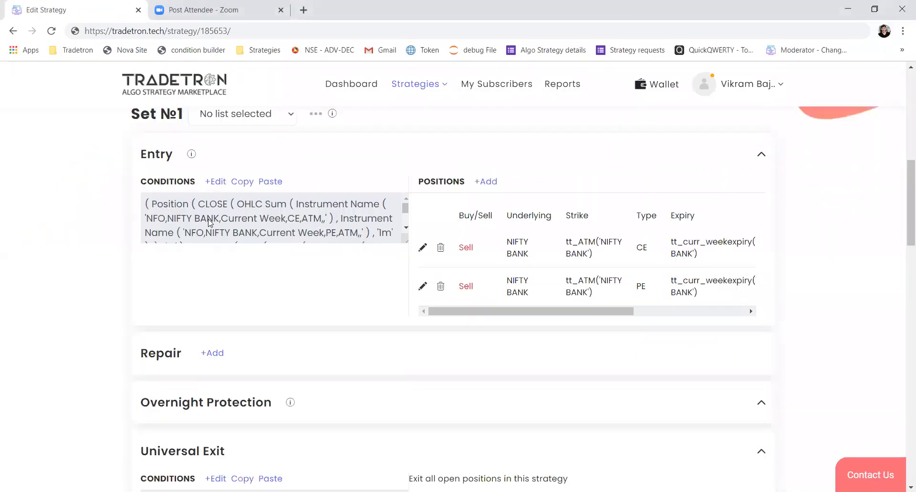
pyautogui.click(215, 353)
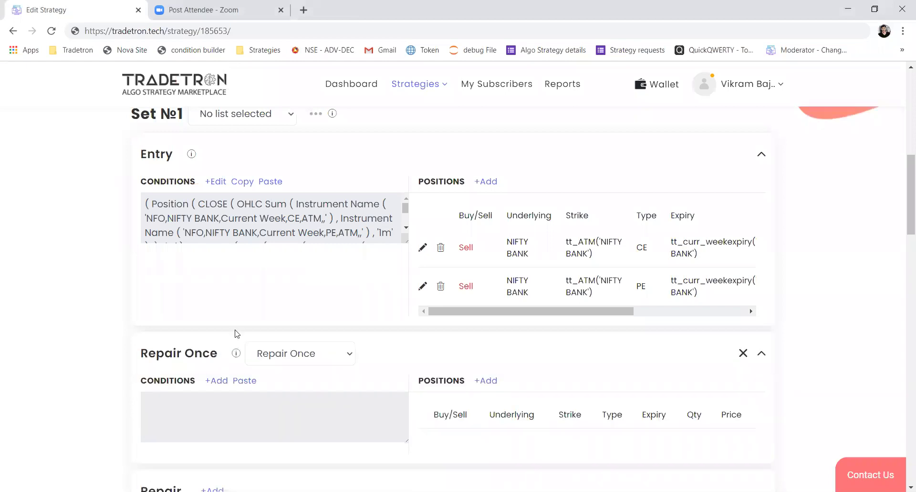
# Add a Position keyword to the Repair Once conditions, using the CLOSE series and position -1.
pyautogui.click(219, 381)
pyautogui.click(338, 193)
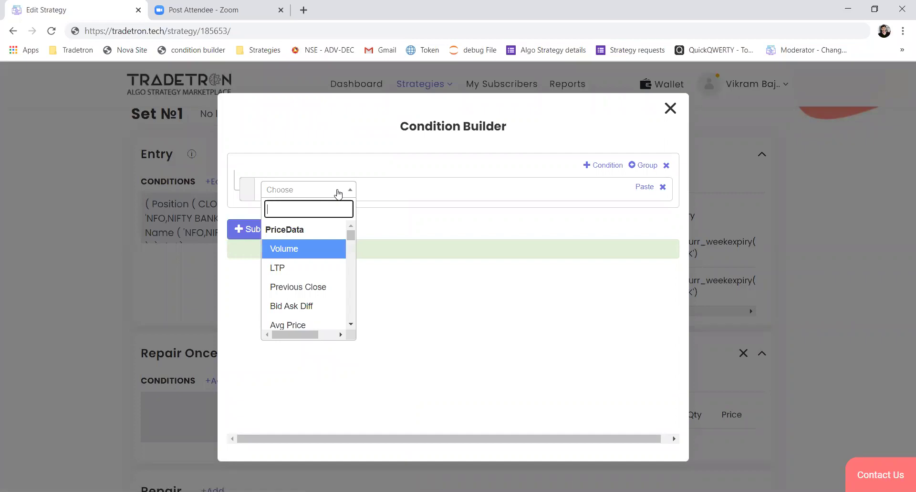
pyautogui.write('po')
pyautogui.press('Return')
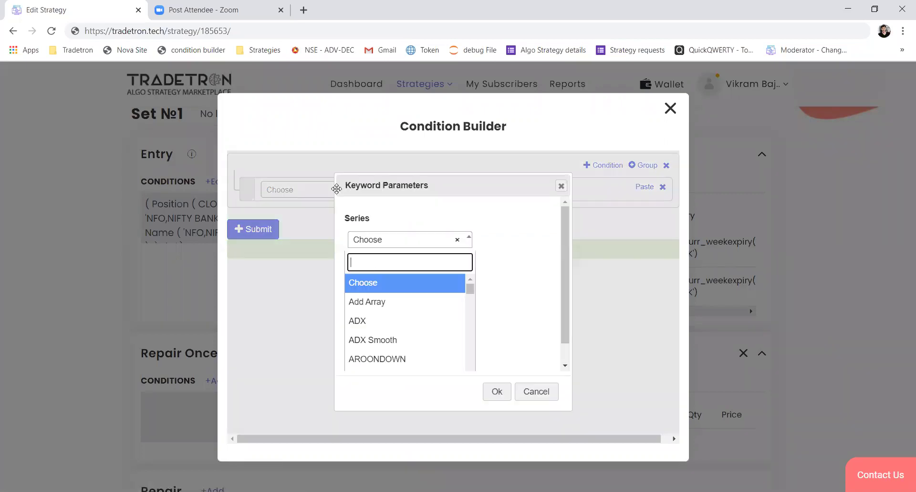
pyautogui.write('cl')
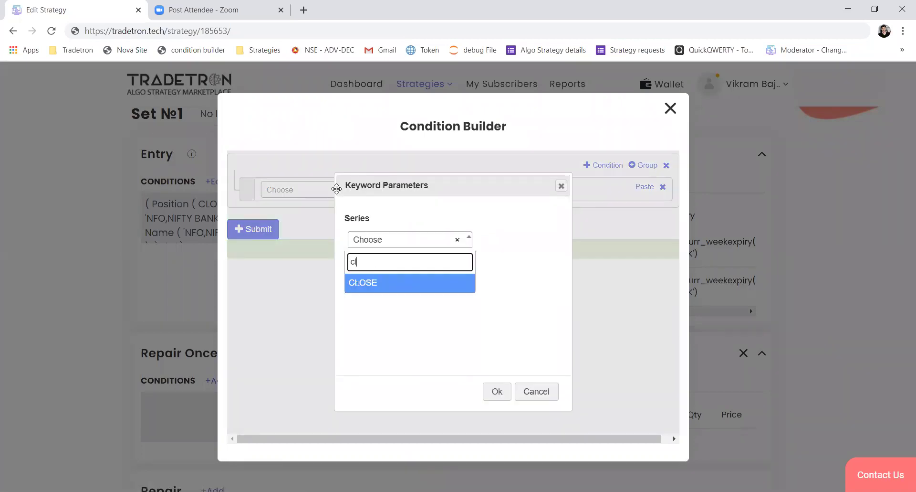
pyautogui.press('Return')
pyautogui.press('Tab')
pyautogui.write('-1')
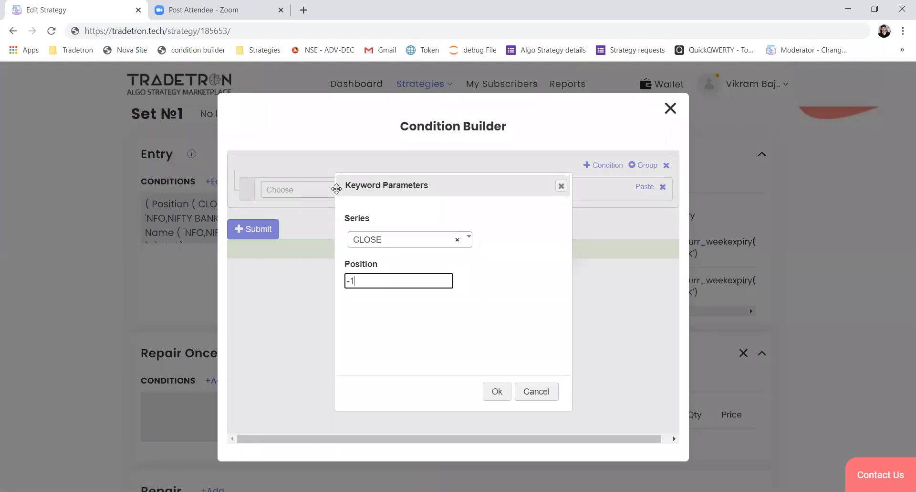
pyautogui.press('Return')
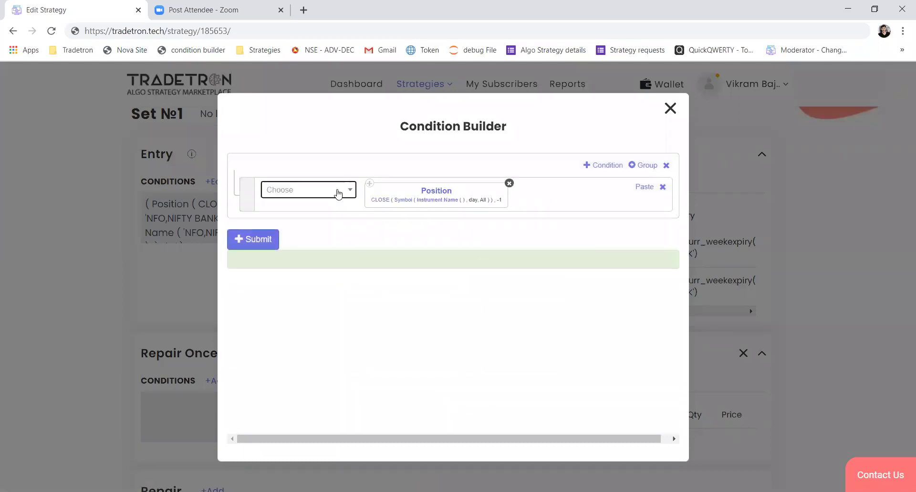
# Change the CLOSE series' Ohlc source to OHLC Spread and look at the parameters of its first instrument.
pyautogui.click(380, 200)
pyautogui.click(386, 235)
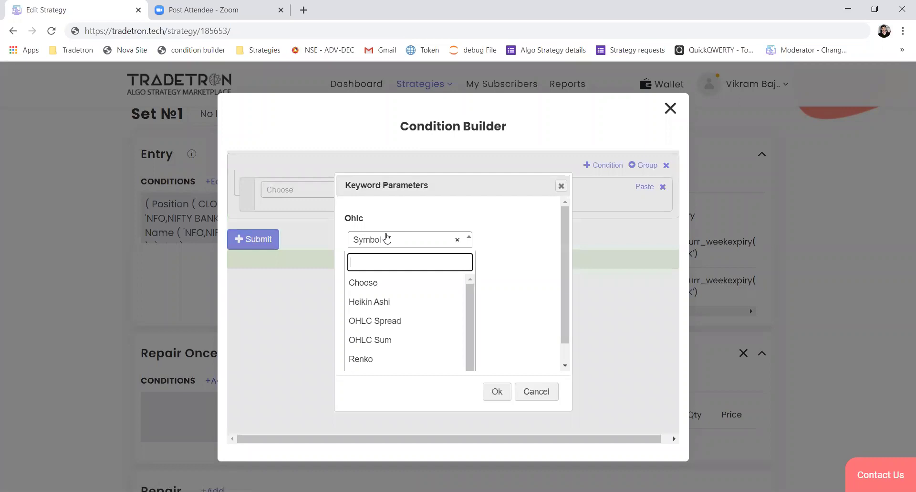
pyautogui.click(382, 324)
pyautogui.click(491, 392)
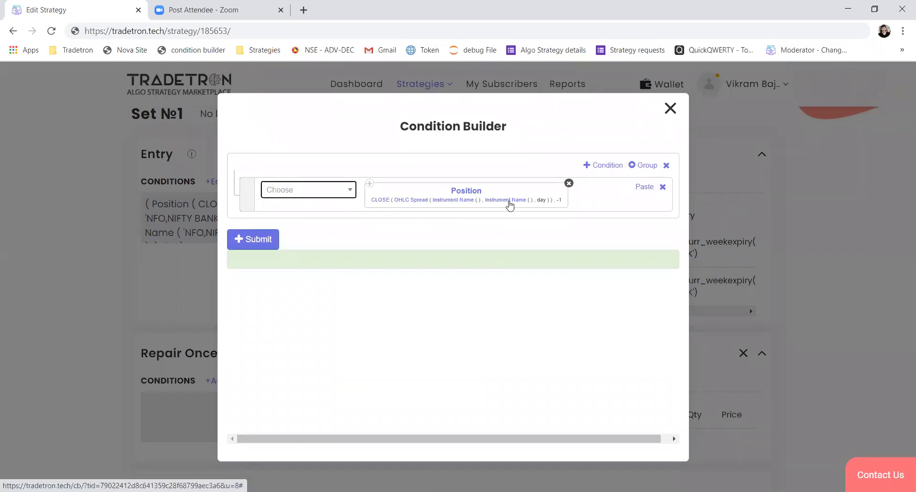
pyautogui.click(468, 204)
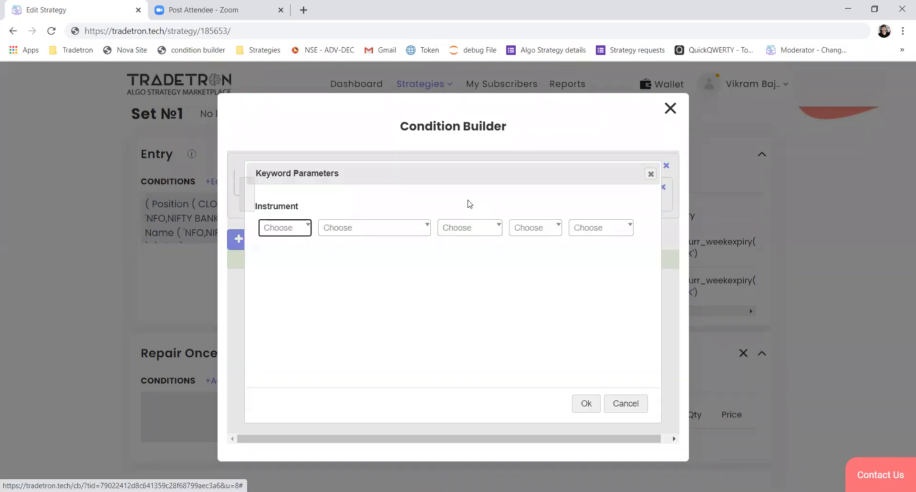
pyautogui.click(650, 175)
# Set both instruments of the OHLC Spread to Futures and look at the Underlying parameter of the first one.
pyautogui.click(423, 198)
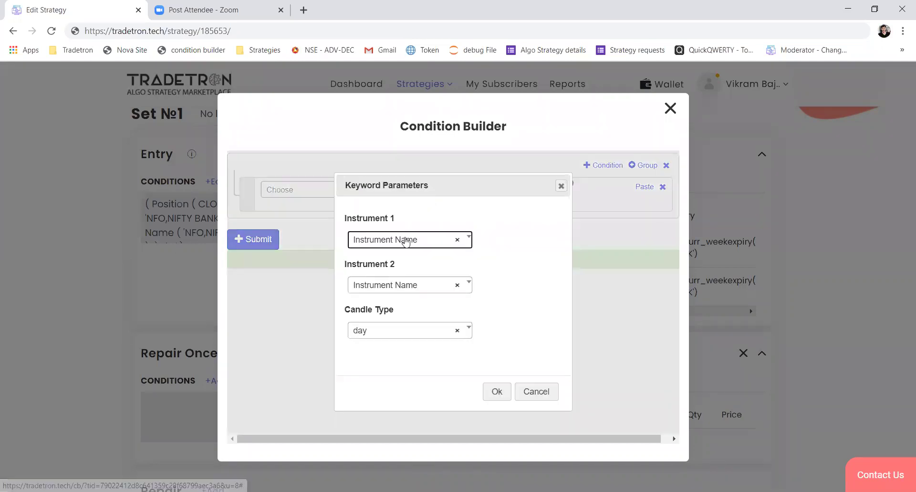
pyautogui.click(406, 241)
pyautogui.click(396, 281)
pyautogui.click(392, 287)
pyautogui.click(386, 326)
pyautogui.click(496, 391)
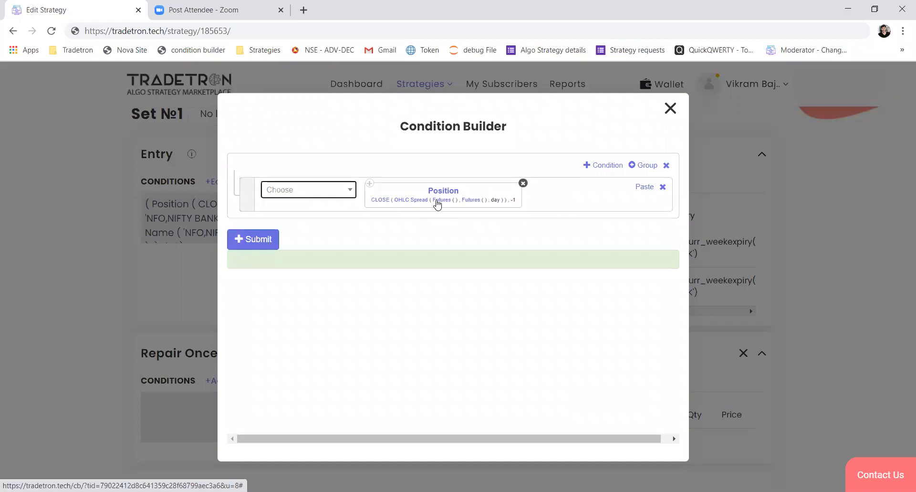
pyautogui.click(437, 204)
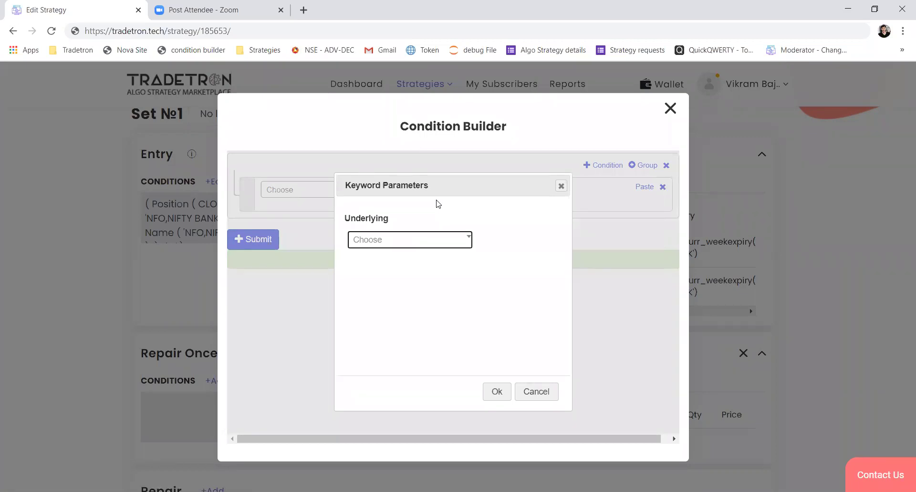
pyautogui.click(534, 393)
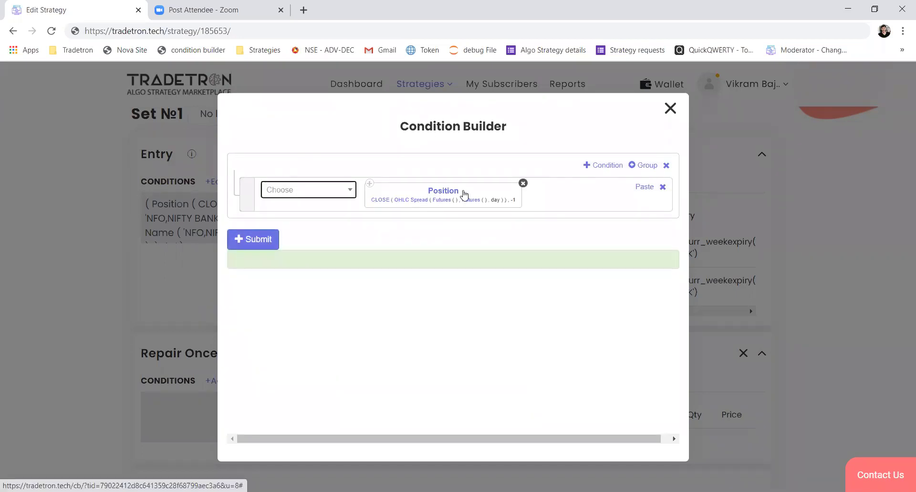
# Discard the Position keyword and delete the Repair Once block from Set 1.
pyautogui.click(523, 182)
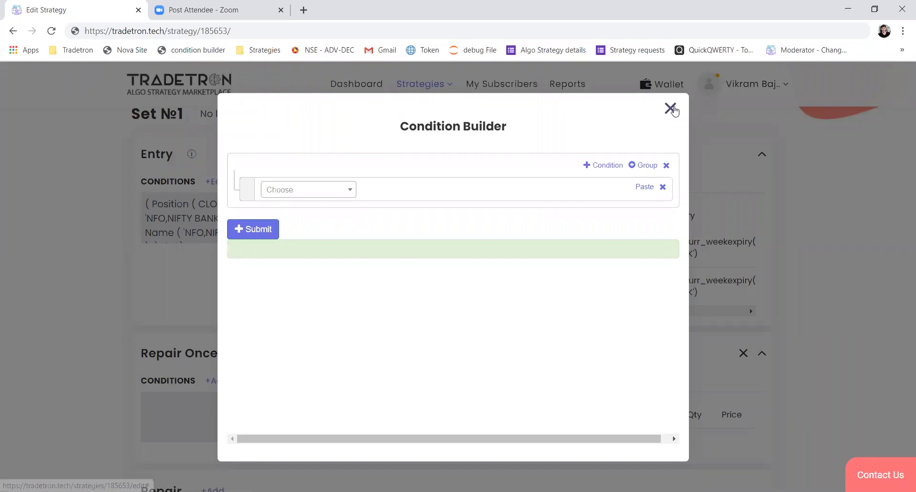
pyautogui.click(671, 109)
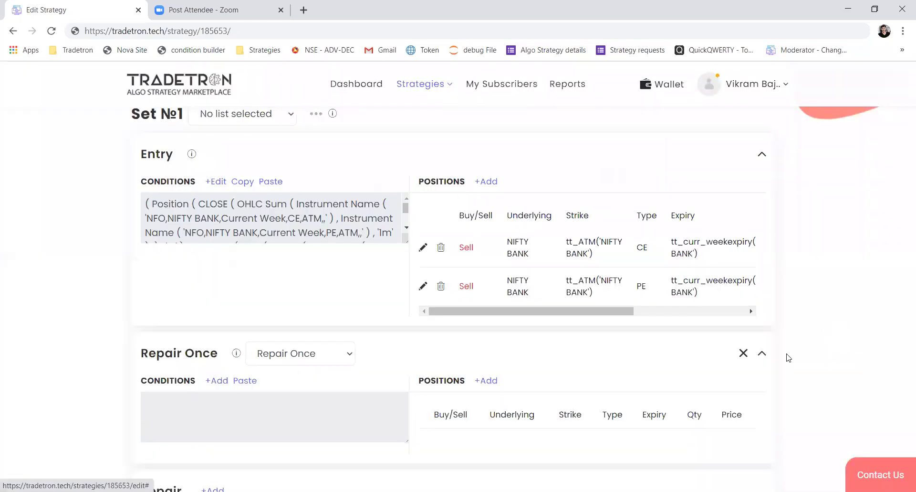
pyautogui.click(743, 353)
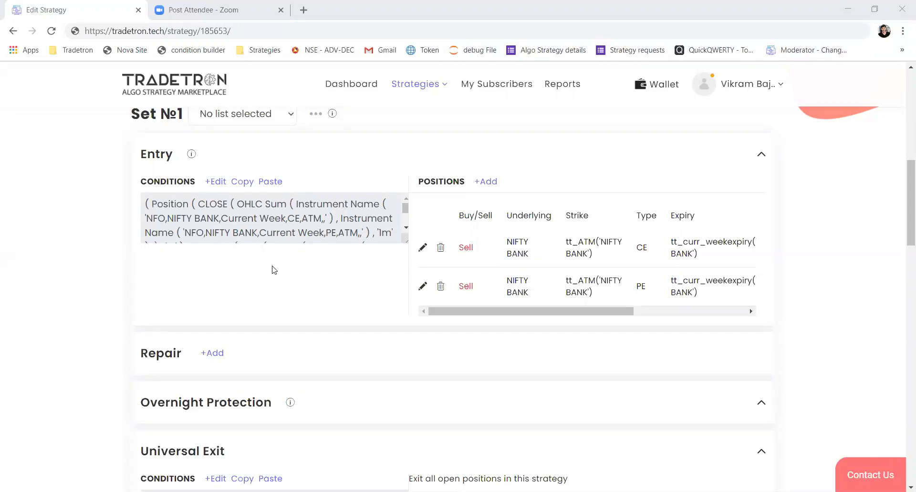
# Review Set 1's entry conditions in the Condition Builder without changing them.
pyautogui.click(221, 182)
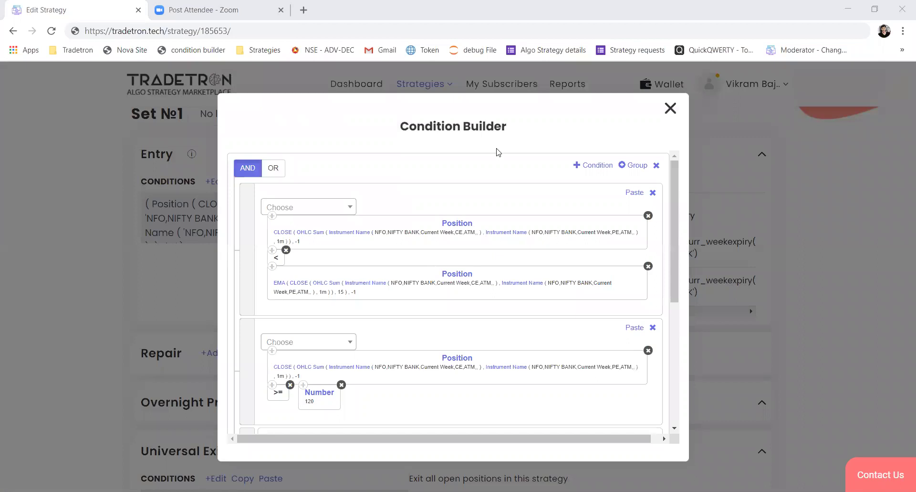
pyautogui.moveTo(677, 253); pyautogui.dragTo(679, 261)
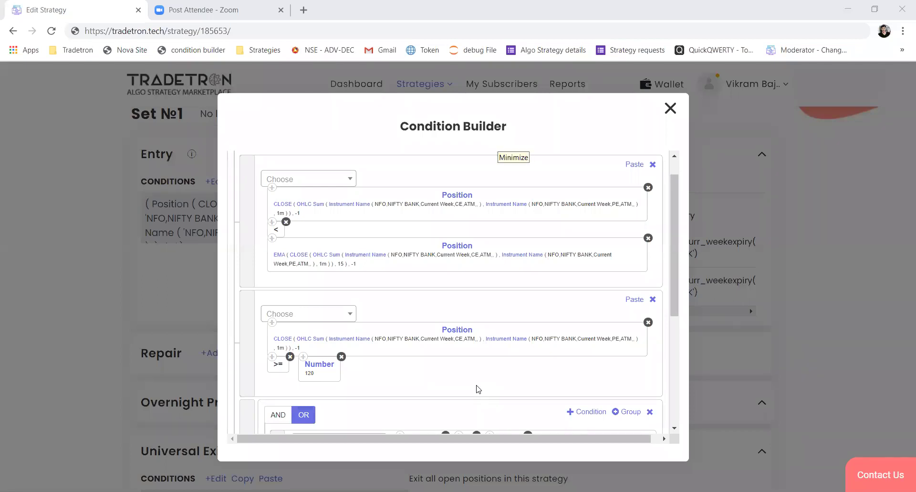
pyautogui.click(667, 113)
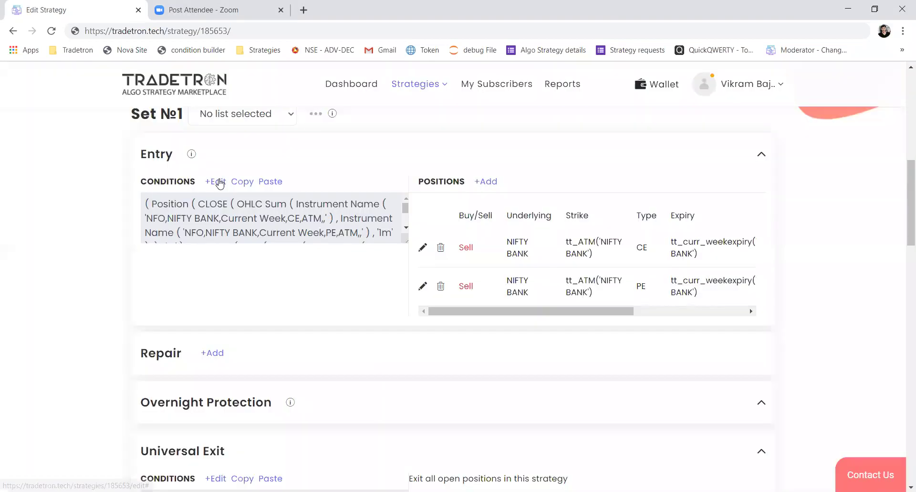
pyautogui.click(216, 181)
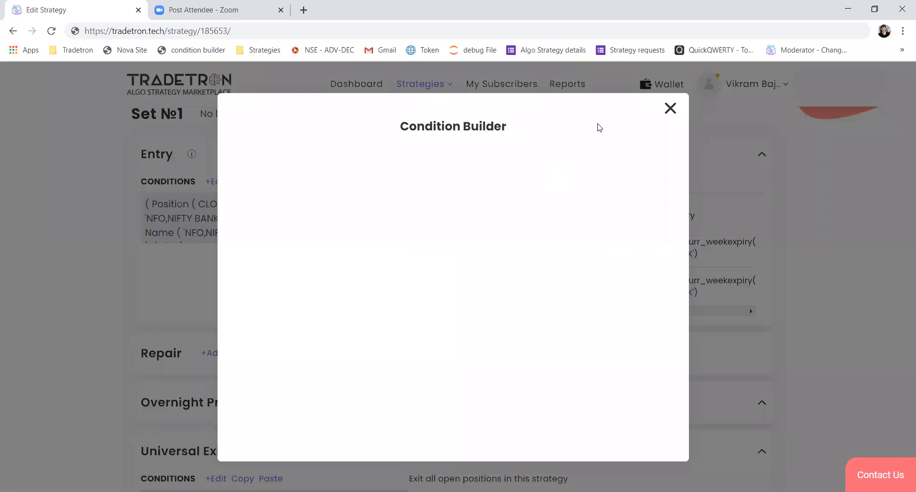
pyautogui.click(670, 109)
# Add a new condition to Set 1's entry conditions, below the weekday group, and start it with the Positions Detail keyword.
pyautogui.click(212, 182)
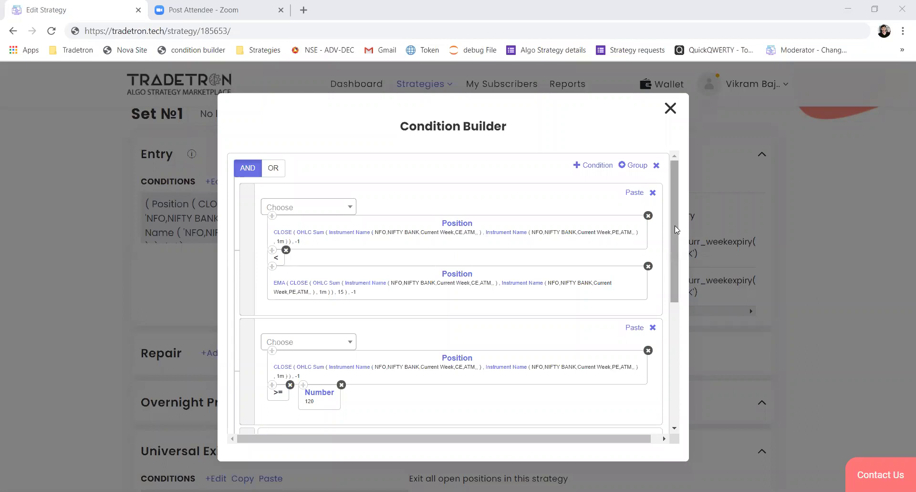
pyautogui.click(604, 165)
pyautogui.moveTo(677, 217); pyautogui.dragTo(379, 321)
pyautogui.click(329, 309)
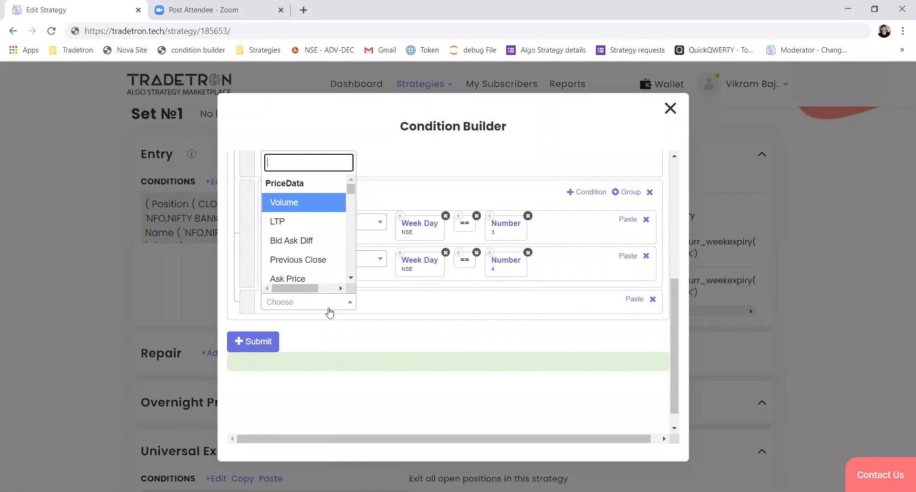
pyautogui.write('p')
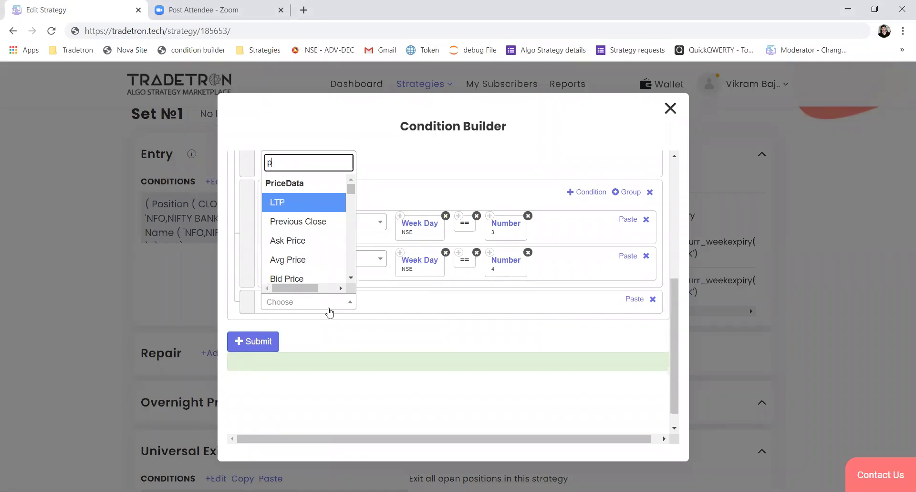
pyautogui.write('os')
pyautogui.press('Return')
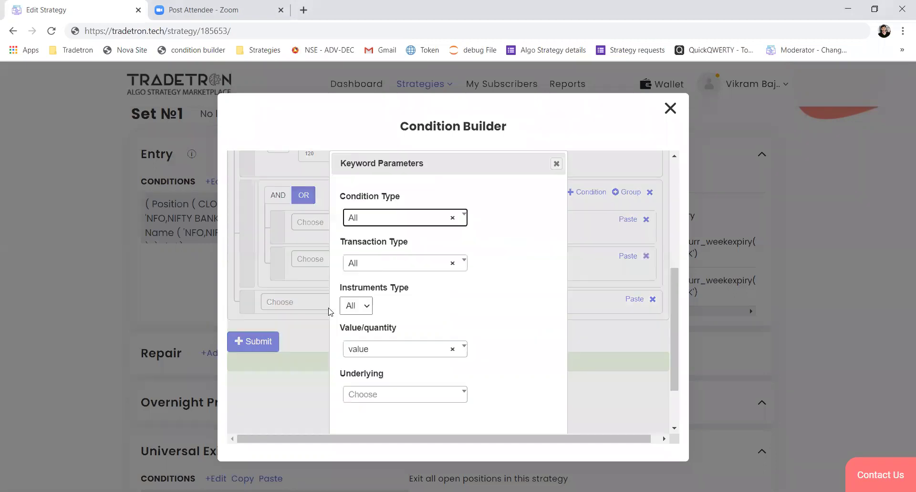
# Set the Positions Detail condition type to Entry, transaction type to B and instruments type to CE.
pyautogui.press('Down')
pyautogui.press('Down')
pyautogui.press('Return')
pyautogui.press('Tab')
pyautogui.press('Down')
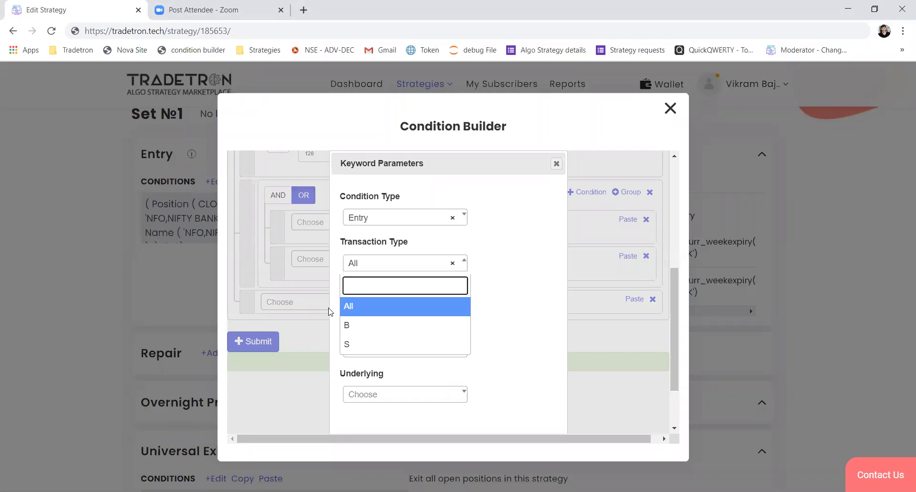
pyautogui.press('Down')
pyautogui.press('Return')
pyautogui.press('Tab')
pyautogui.hotkey('alt', 'Down')
pyautogui.press('Down')
pyautogui.press('Return')
pyautogui.press('Tab')
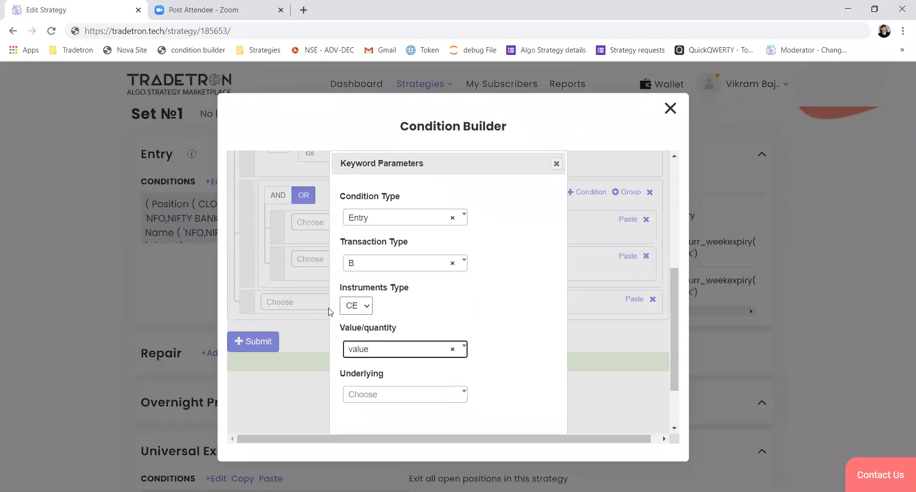
# Set Positions Detail to return quantity for the NIFTY BANK underlying and accept the parameters.
pyautogui.press('Down')
pyautogui.write('qua')
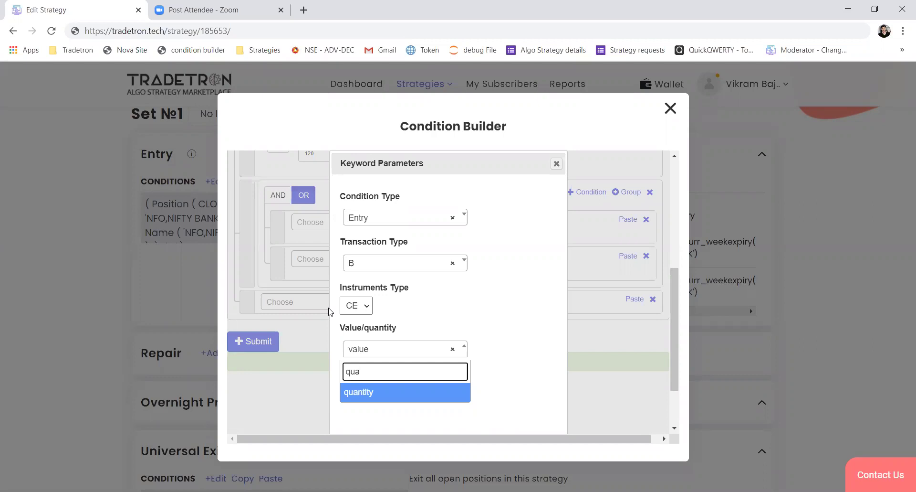
pyautogui.press('Return')
pyautogui.press('Tab')
pyautogui.write('nifty')
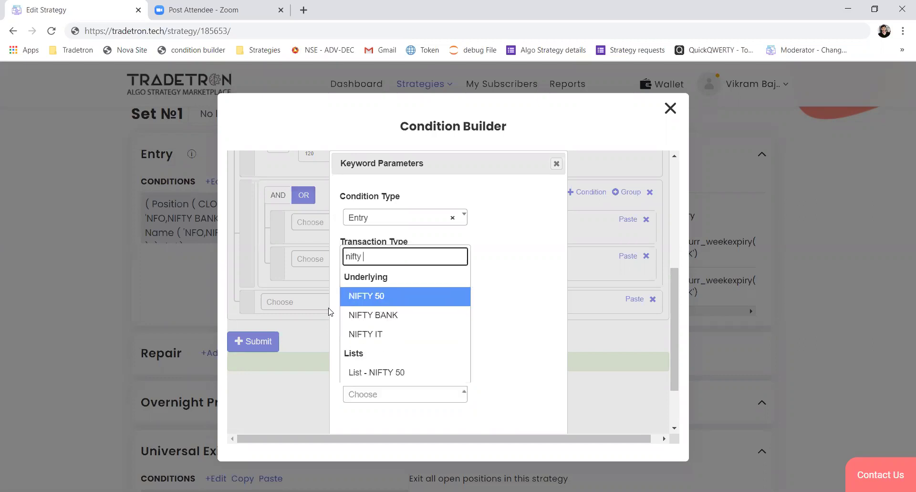
pyautogui.press('Down')
pyautogui.press('Return')
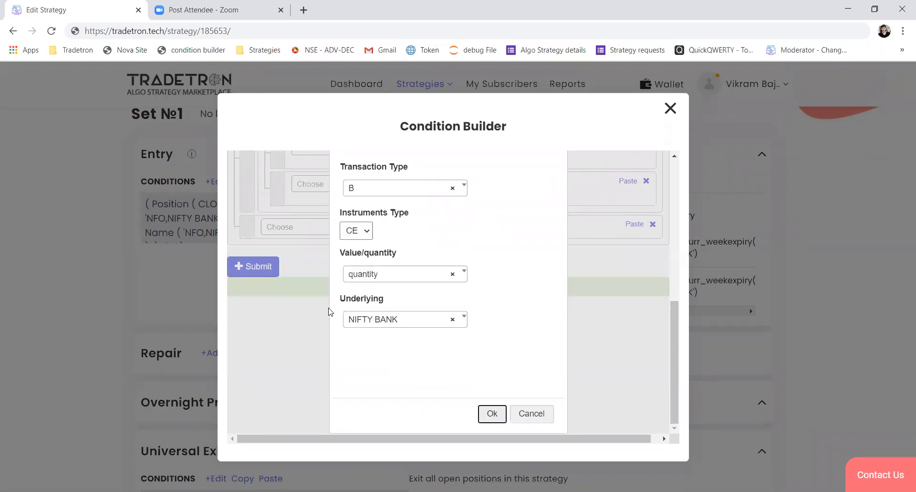
pyautogui.press('Return')
# Add the == comparison after the Positions Detail keyword.
pyautogui.write('=')
pyautogui.press('Down')
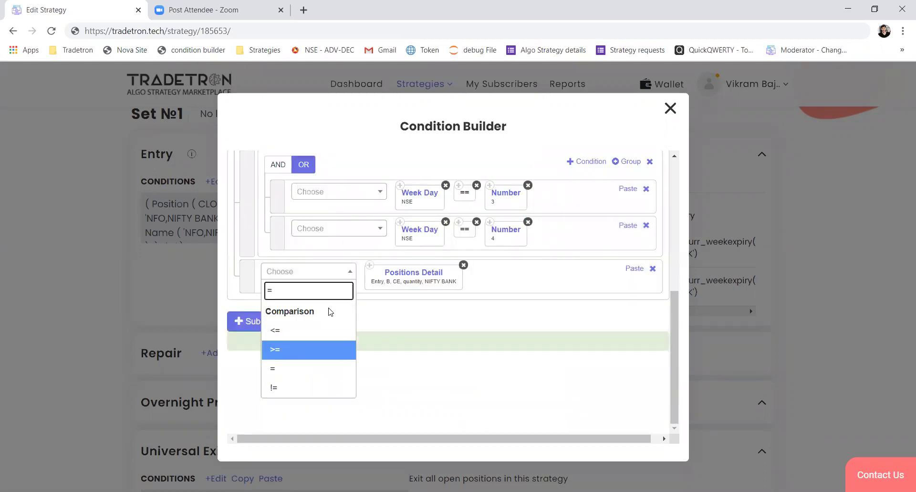
pyautogui.press('Down')
pyautogui.press('Return')
# Add a Number keyword with value 0 to the Positions Detail condition and remove its == comparison.
pyautogui.write('numb')
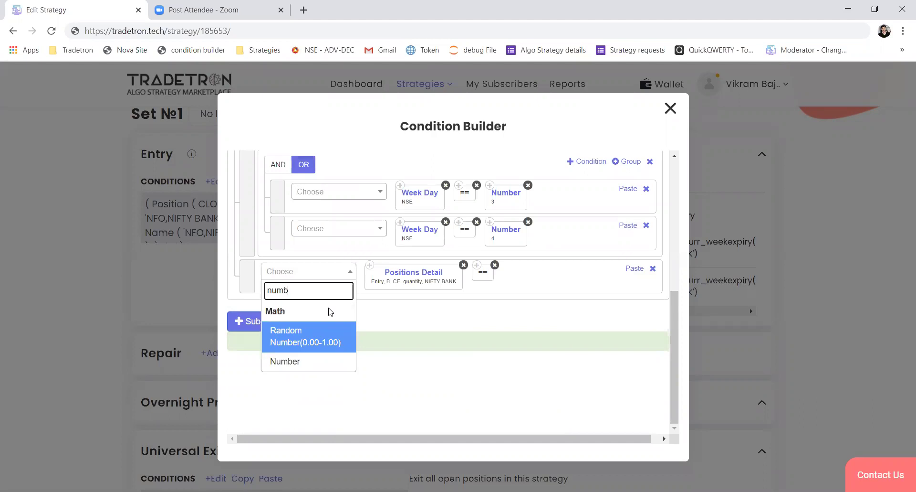
pyautogui.press('Down')
pyautogui.press('Return')
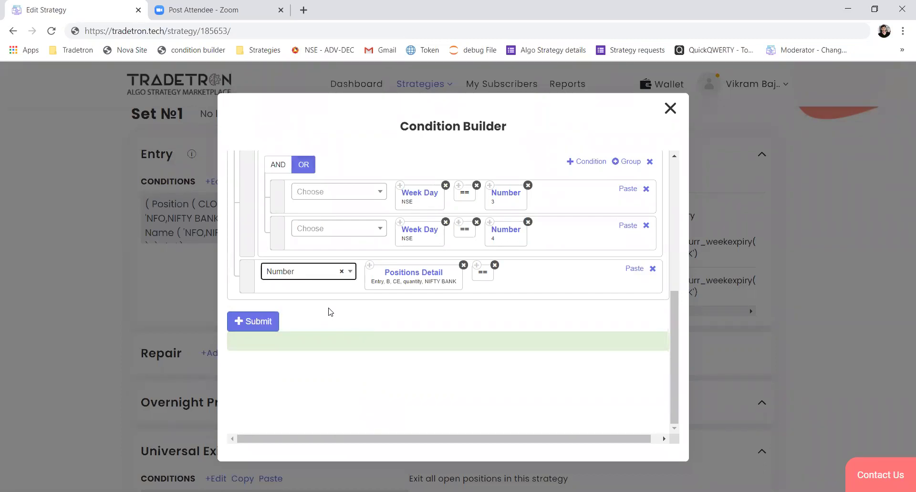
pyautogui.click(495, 265)
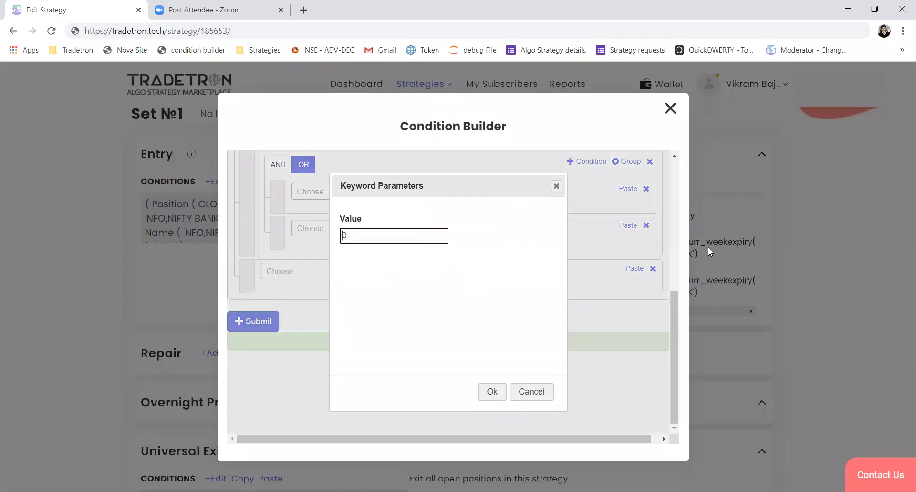
pyautogui.click(495, 392)
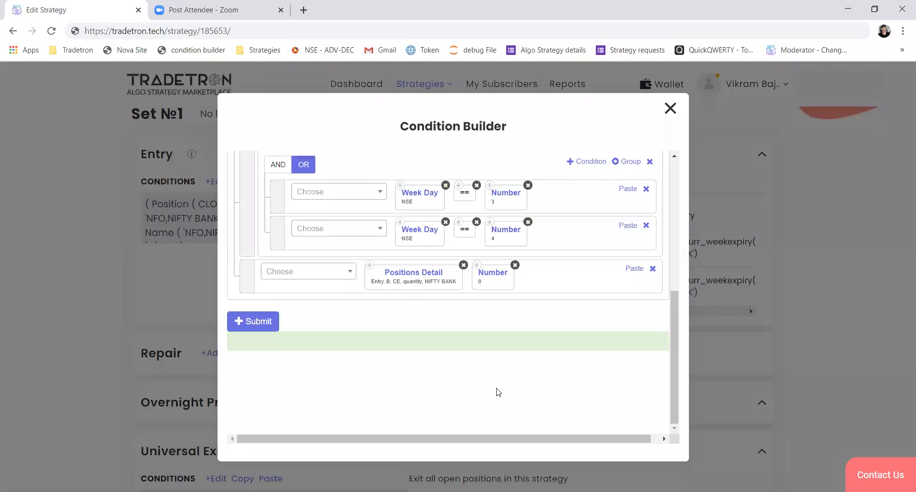
# Add the < comparison between the Positions Detail and Number keywords and set the Number to 150.
pyautogui.click(327, 271)
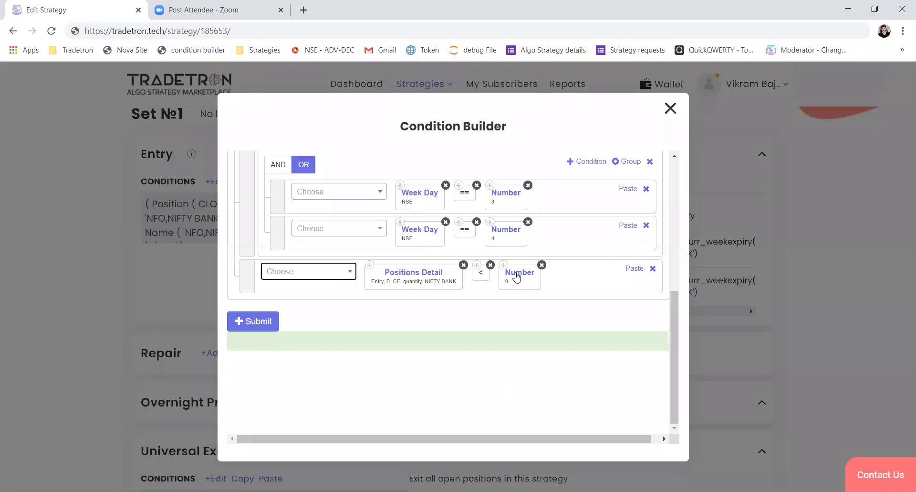
pyautogui.click(511, 276)
pyautogui.press('BackSpace')
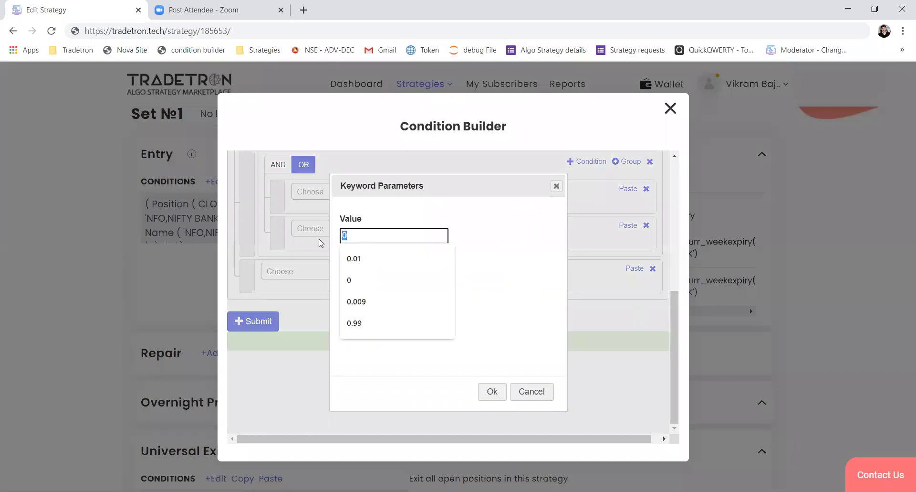
pyautogui.write('150')
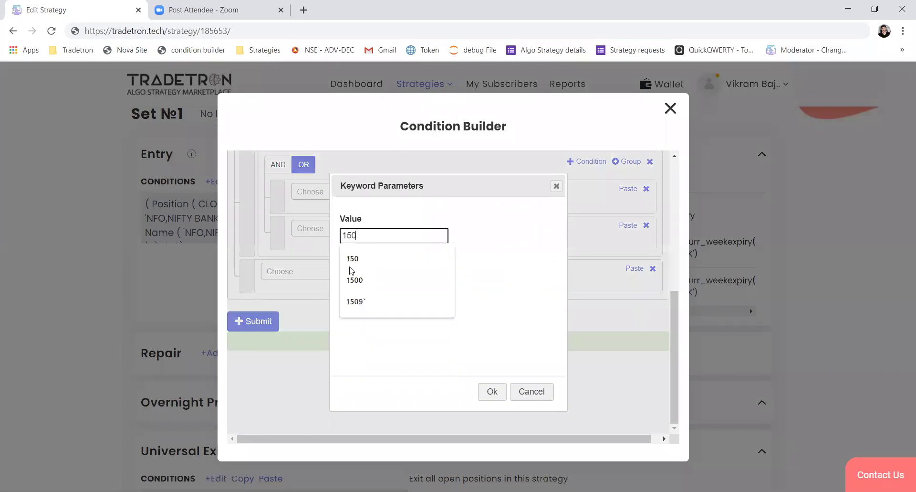
pyautogui.click(492, 392)
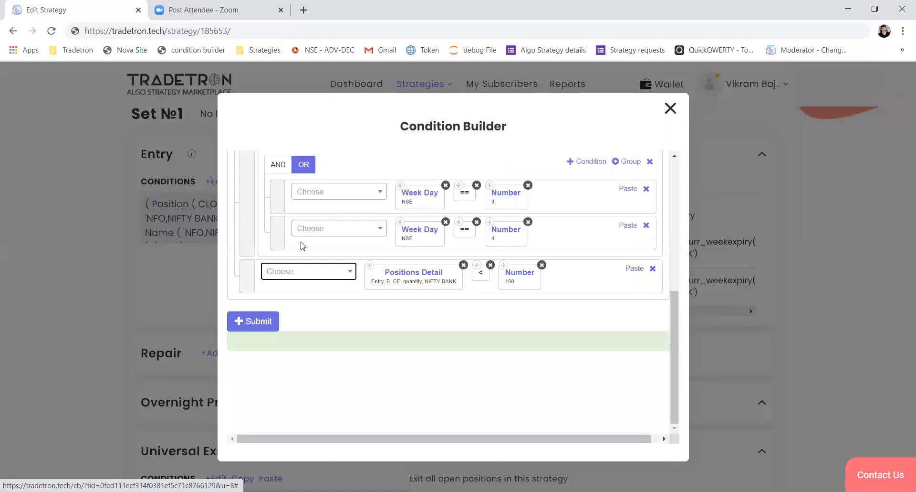
# Set the Number compared with Positions Detail to 50 and close the Condition Builder without submitting.
pyautogui.write('50')
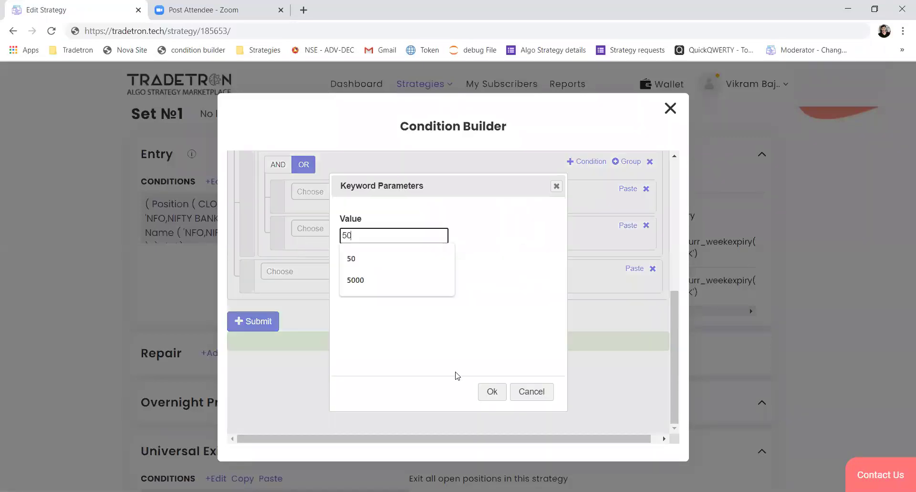
pyautogui.click(490, 392)
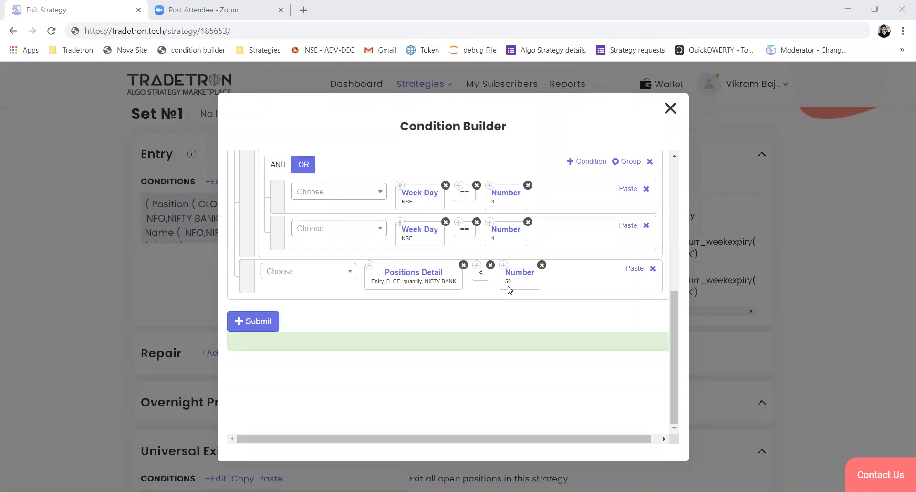
pyautogui.click(670, 111)
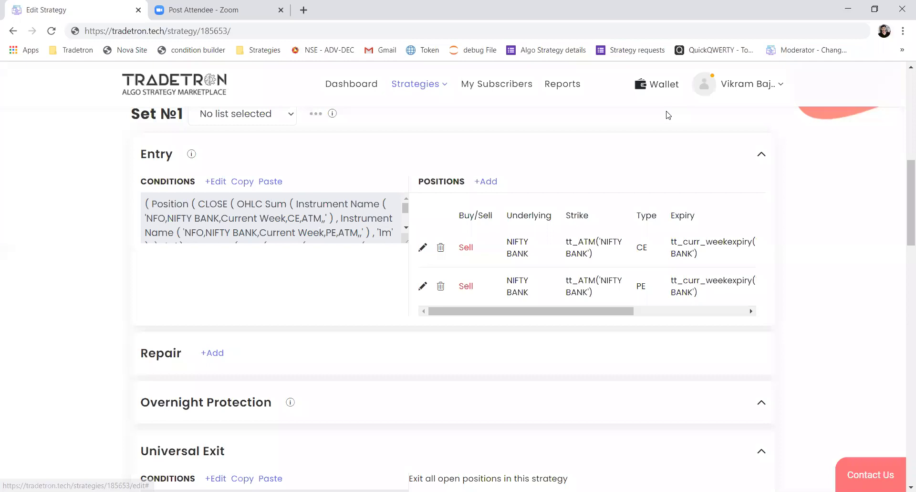
# Assign the NIFTY 50 list to Set №1, and open and dismiss the List builder.
pyautogui.click(257, 125)
pyautogui.press('Return')
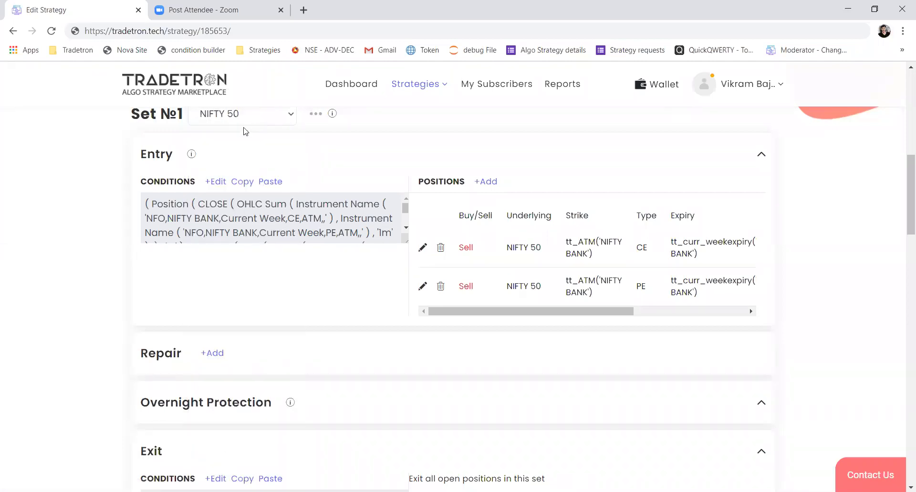
pyautogui.click(318, 117)
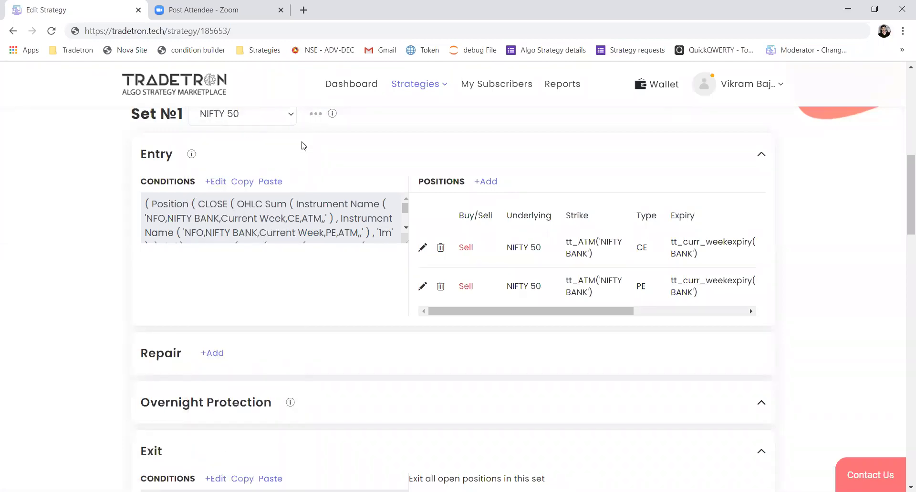
pyautogui.click(269, 167)
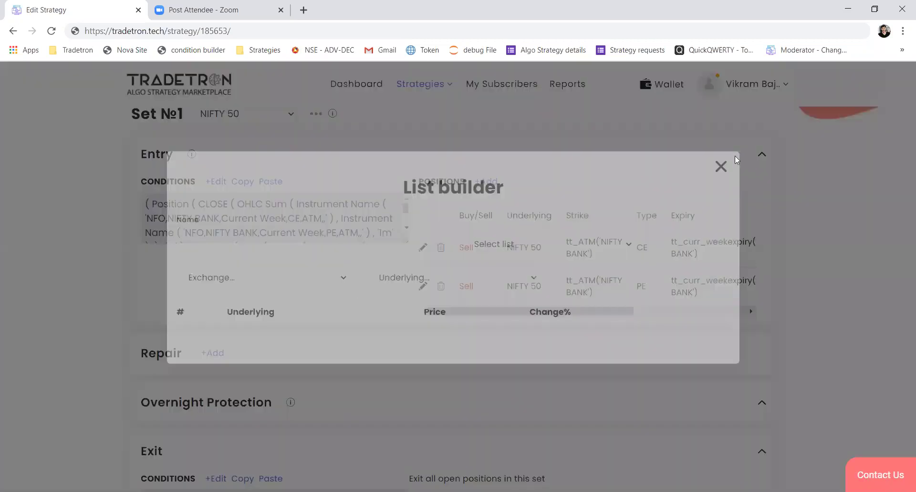
pyautogui.press('Escape')
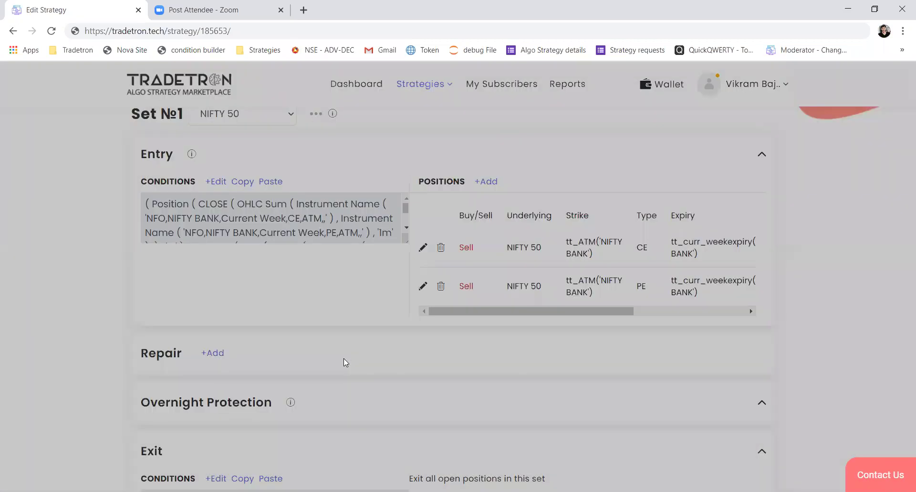
# Add a Repair Once section to the set and start its condition with the LTP keyword.
pyautogui.click(223, 357)
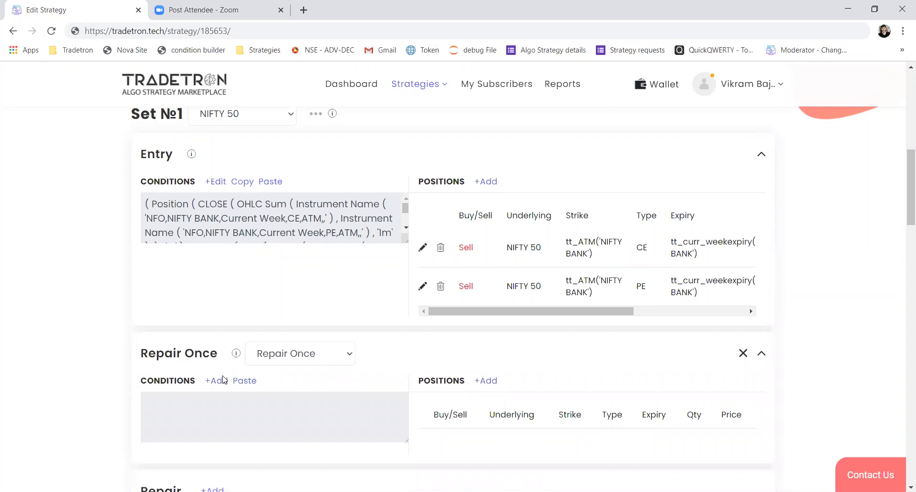
pyautogui.click(329, 218)
pyautogui.click(315, 194)
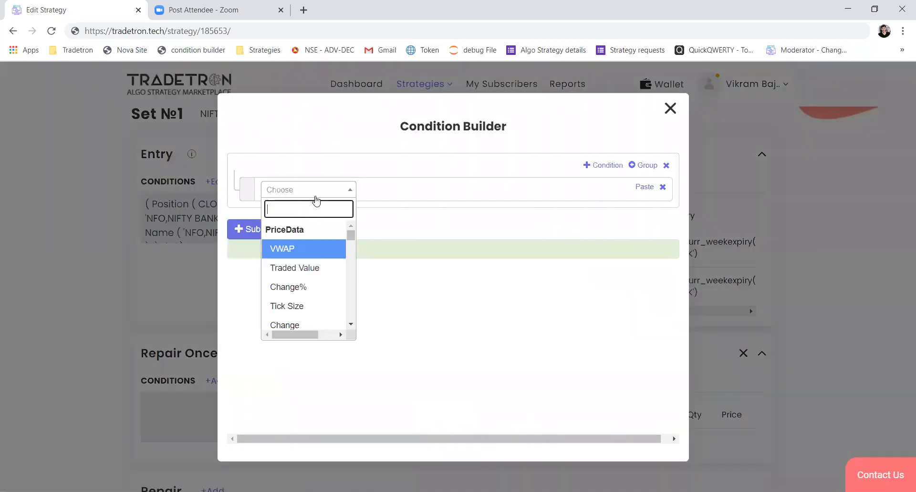
pyautogui.write('ltp')
pyautogui.press('Return')
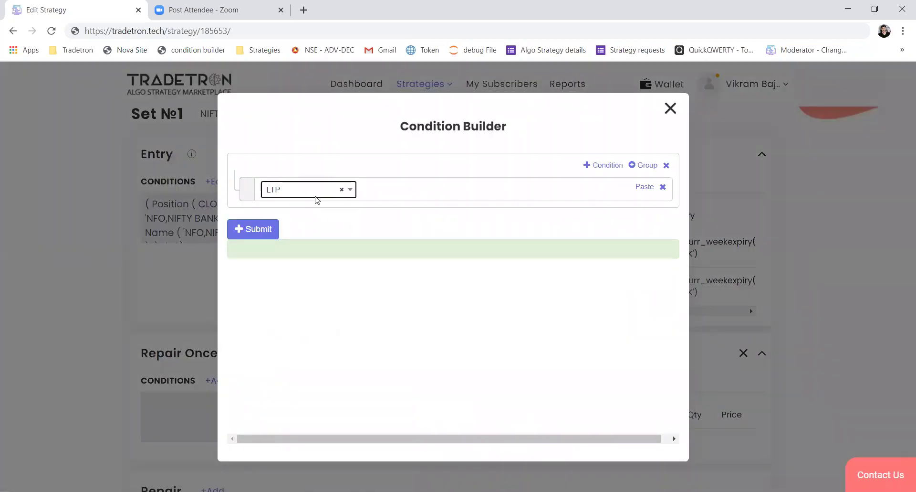
pyautogui.press('Return')
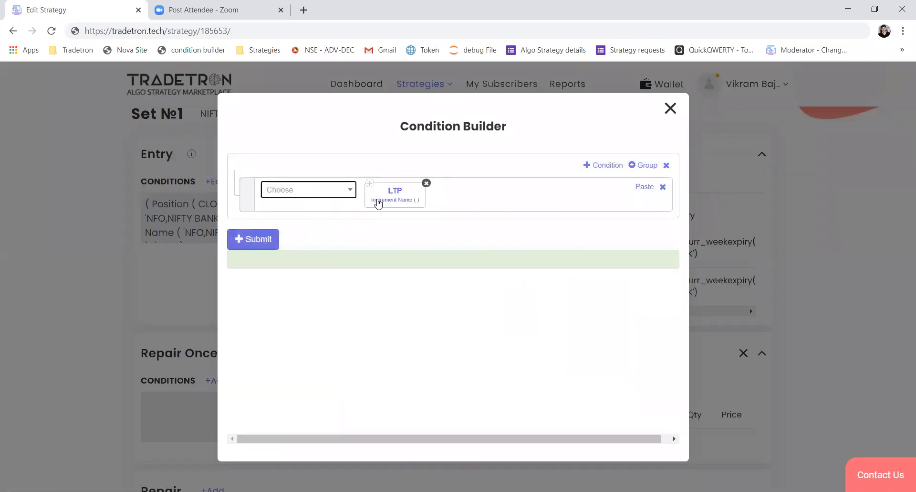
# Set the LTP instrument to exchange NSE and underlying List - NIFTY 50, and accept the parameters.
pyautogui.click(378, 204)
pyautogui.click(294, 229)
pyautogui.write('nse')
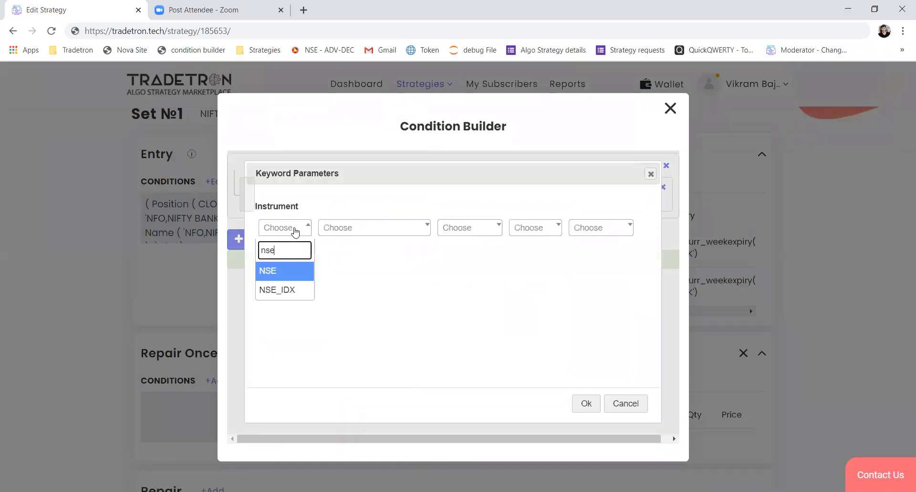
pyautogui.press('Return')
pyautogui.write('nifty')
pyautogui.press('Down')
pyautogui.press('Return')
pyautogui.press('Tab')
pyautogui.press('Tab')
pyautogui.press('Tab')
pyautogui.press('Tab')
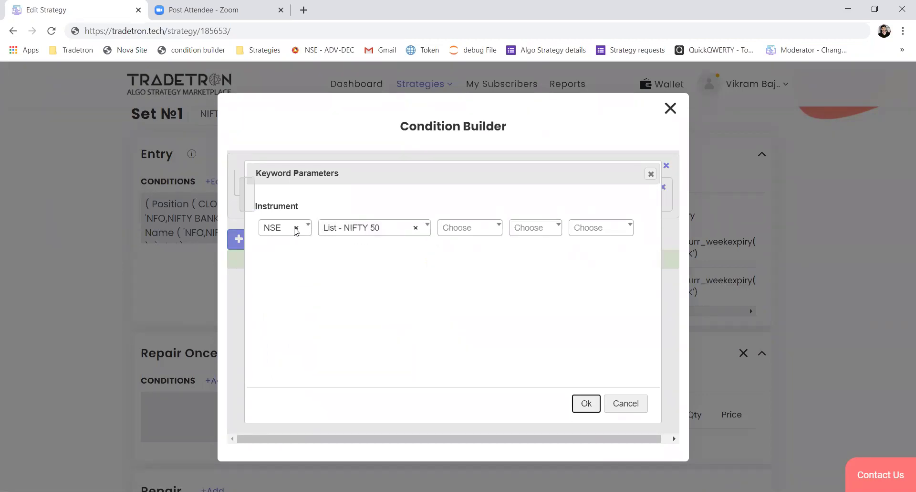
pyautogui.press('Return')
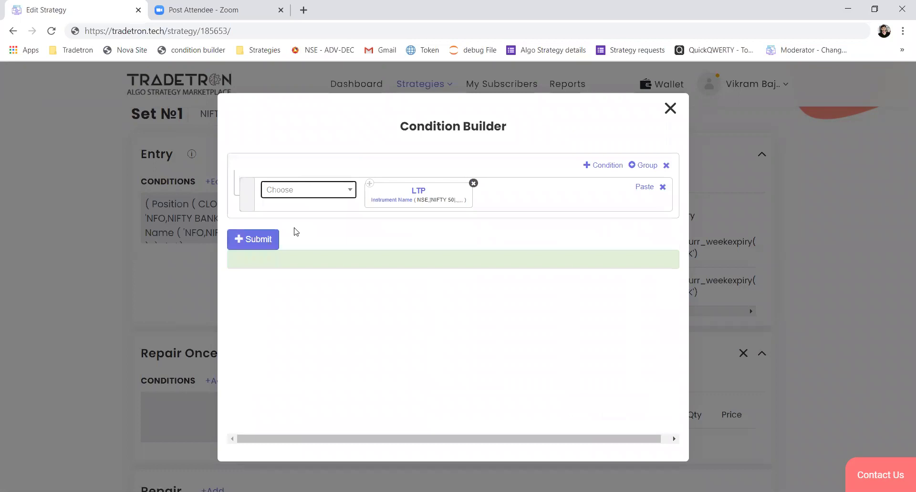
# Add the > comparison and an EntryPrice keyword with List - NIFTY 50 as underlying.
pyautogui.write('>')
pyautogui.press('Return')
pyautogui.write('entry')
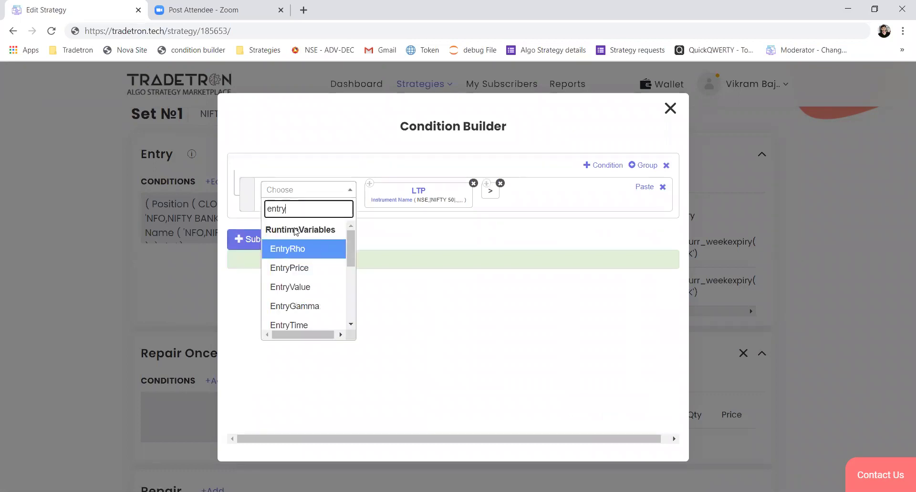
pyautogui.press('Return')
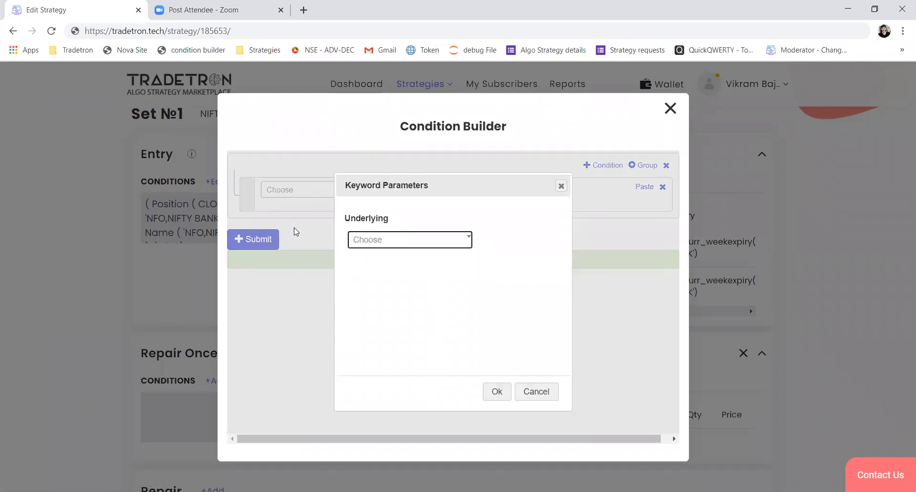
pyautogui.press('Return')
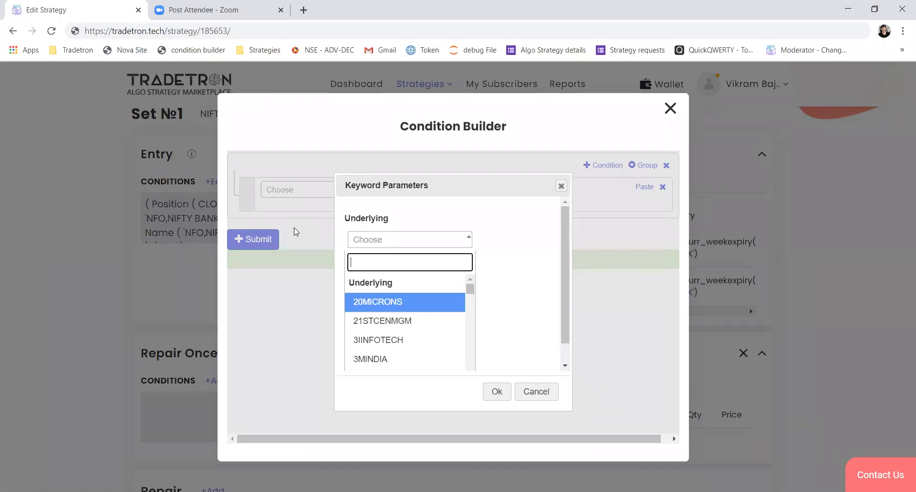
pyautogui.write('li')
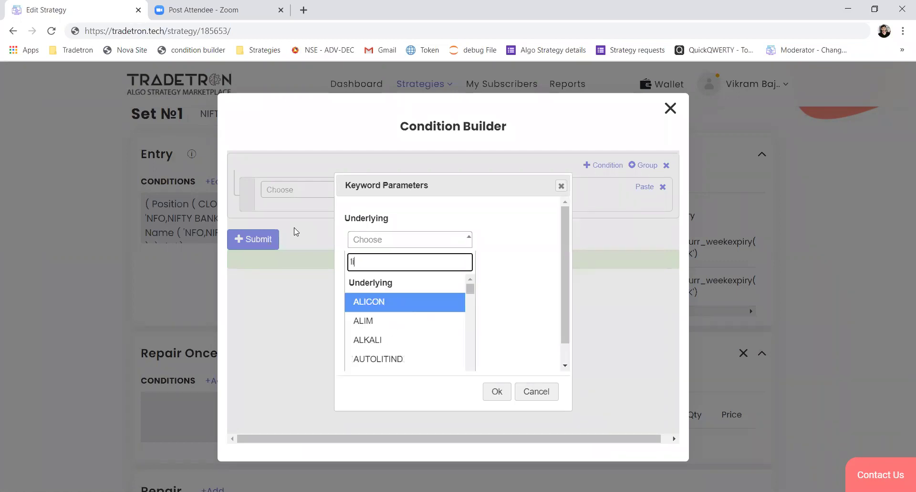
pyautogui.write('st')
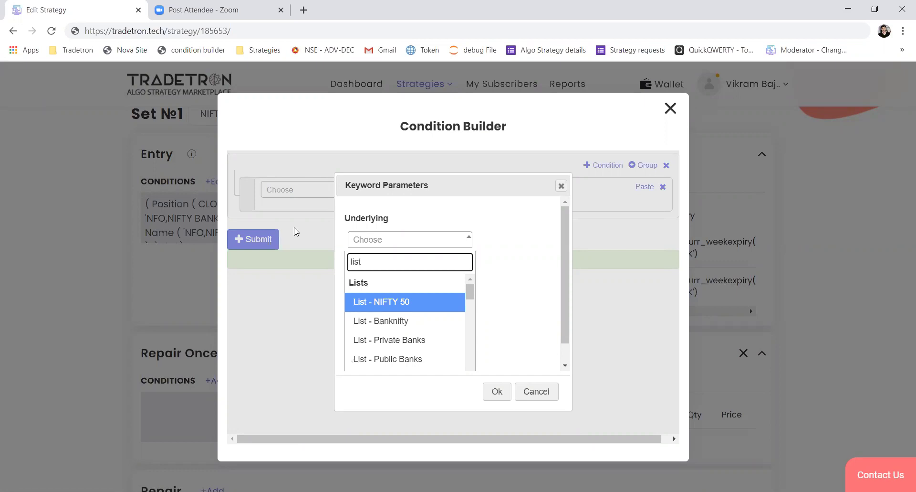
pyautogui.press('Return')
pyautogui.press('Tab')
pyautogui.press('Return')
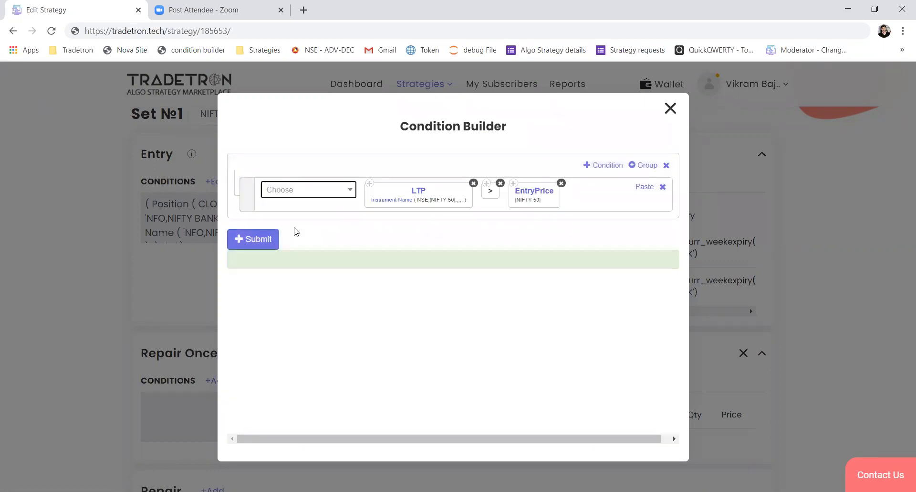
# Multiply EntryPrice by a Number keyword of 1.01 and close the Condition Builder without submitting.
pyautogui.press('Return')
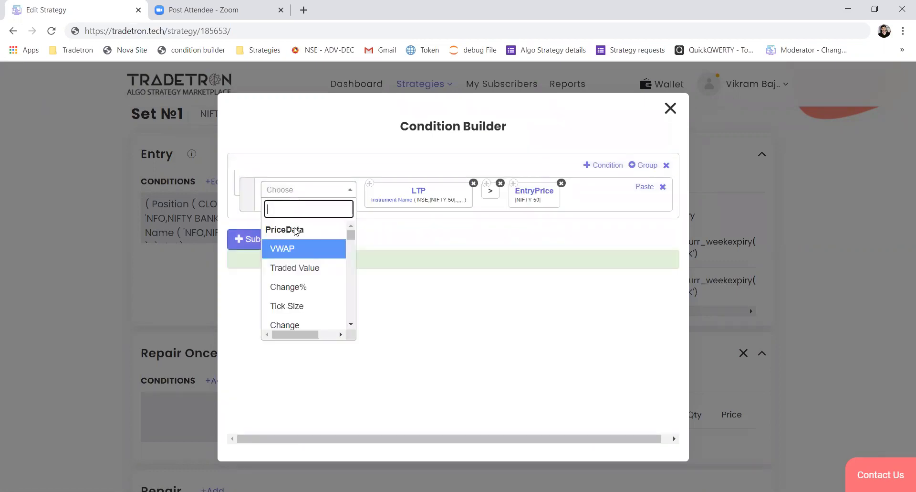
pyautogui.write('*')
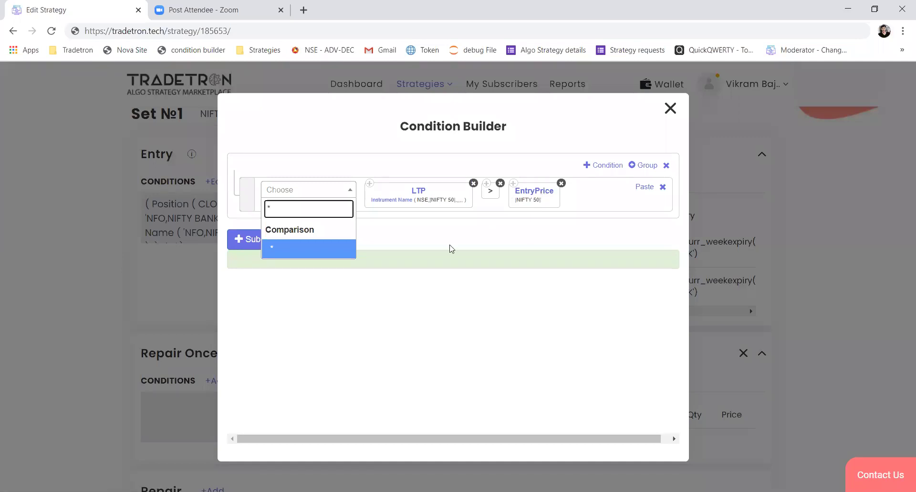
pyautogui.press('Return')
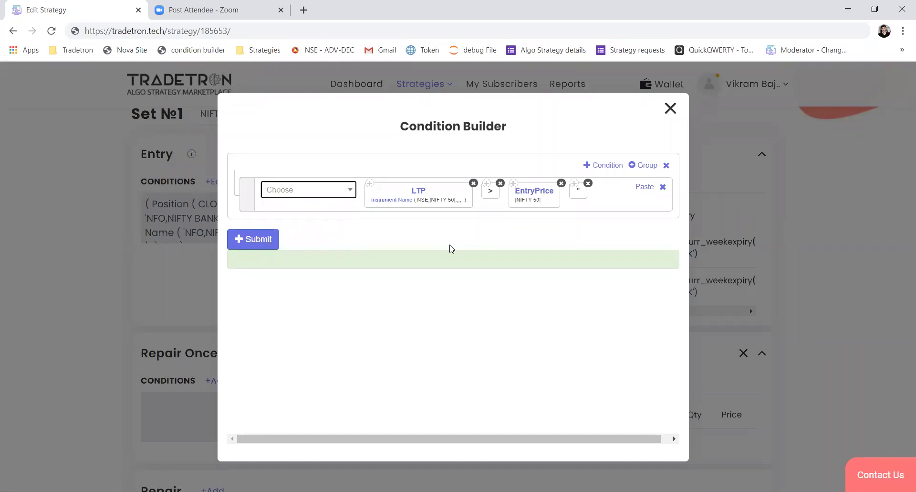
pyautogui.write('numb')
pyautogui.press('Down')
pyautogui.press('Return')
pyautogui.write('1.01')
pyautogui.press('Tab')
pyautogui.press('Return')
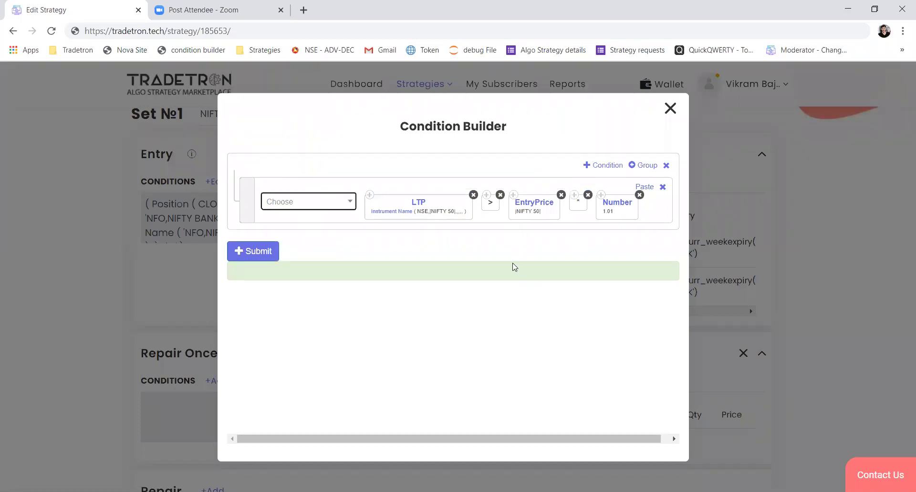
pyautogui.hotkey('ctrl', '+')
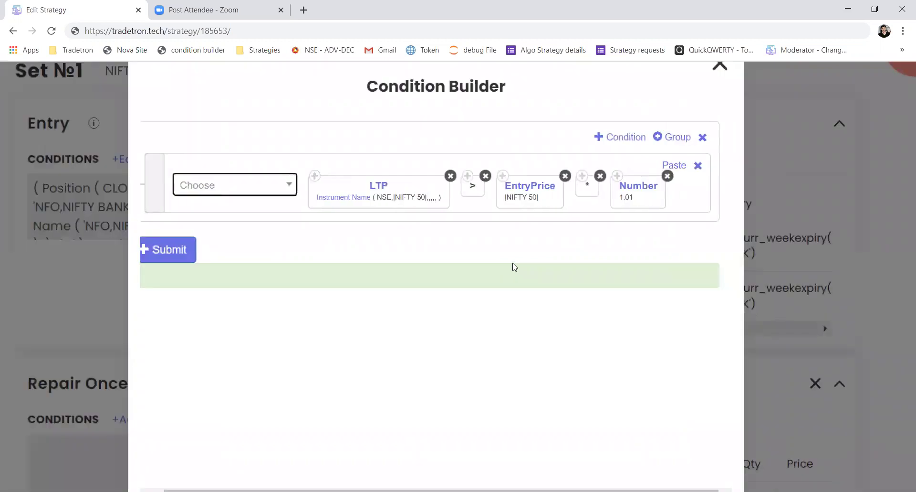
pyautogui.hotkey('ctrl', '-')
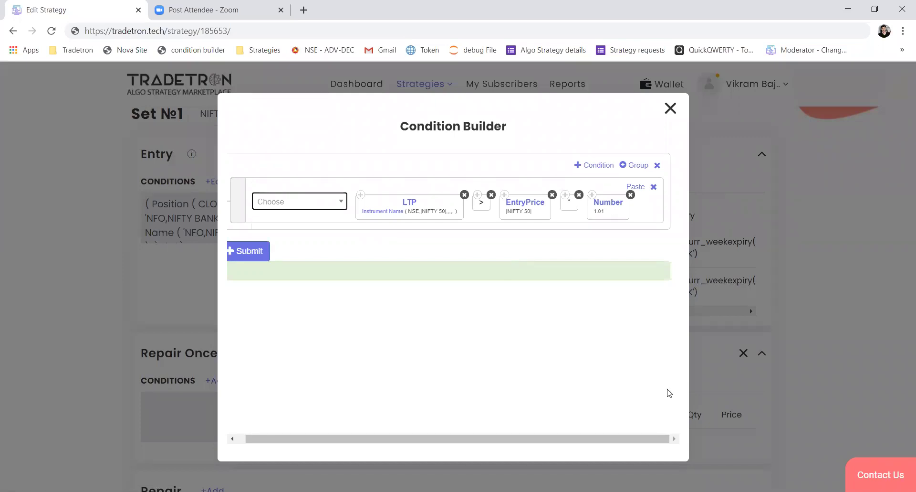
pyautogui.click(670, 109)
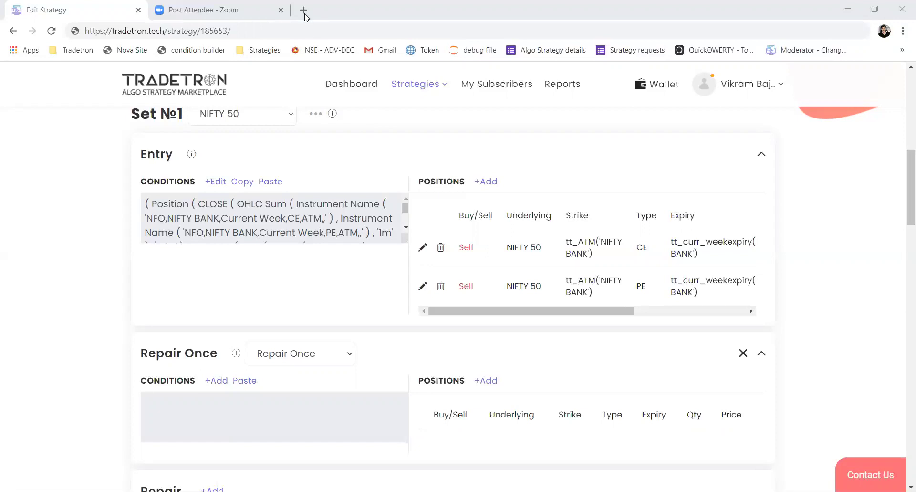
# Enter the address questionnaire.tradetron.tech in a new browser tab, select it and switch to another window.
pyautogui.hotkey('ctrl', 't')
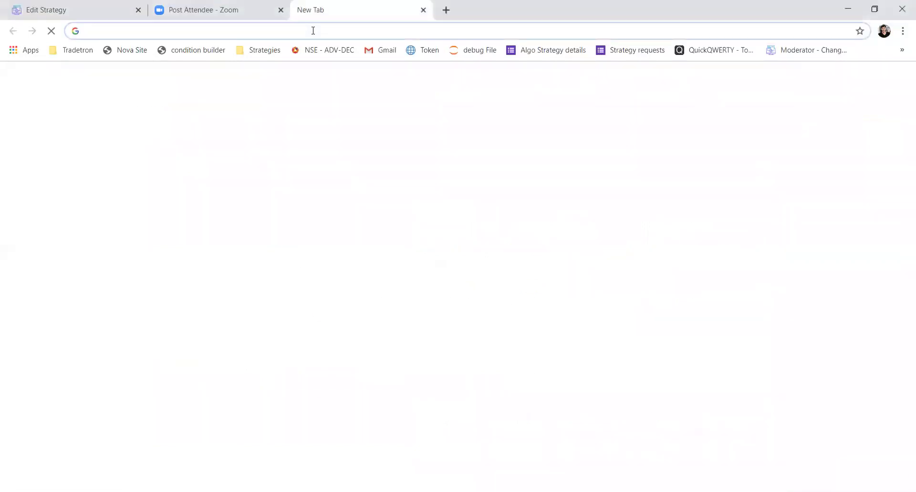
pyautogui.write('questionnaire.tradetron.tech')
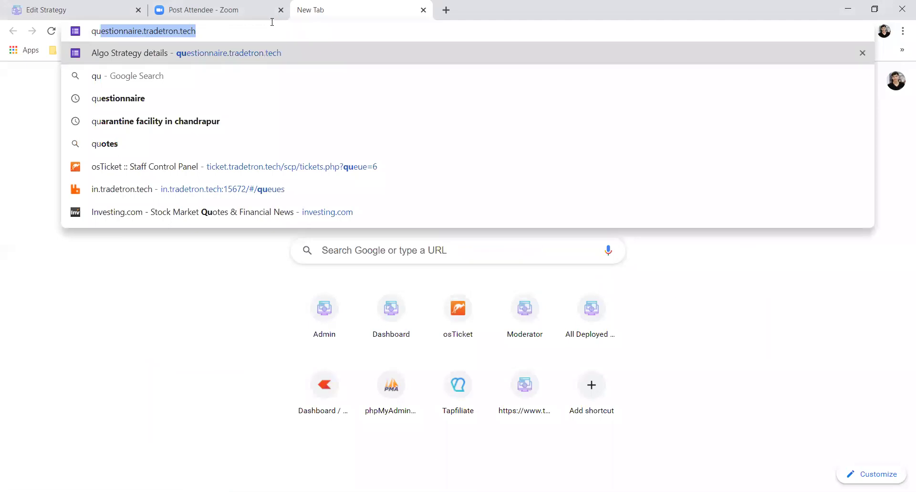
pyautogui.press('Right')
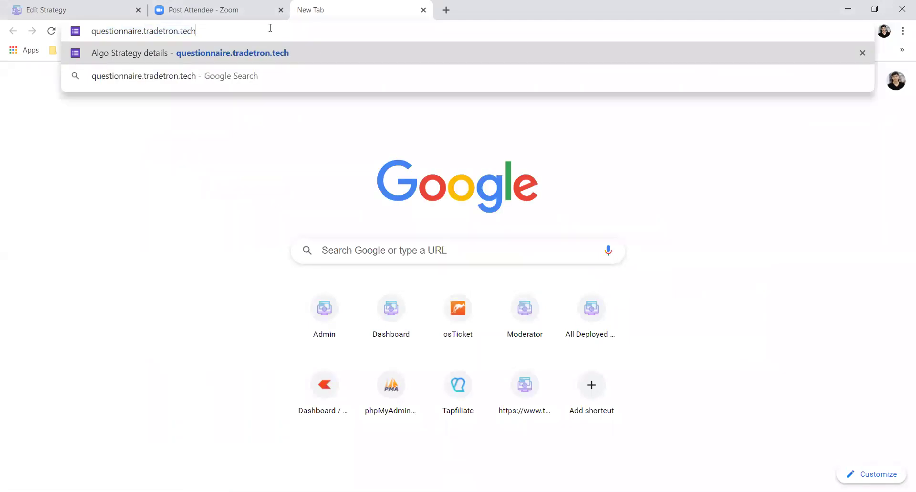
pyautogui.hotkey('ctrl', 'a')
pyautogui.hotkey('alt', 'Tab')
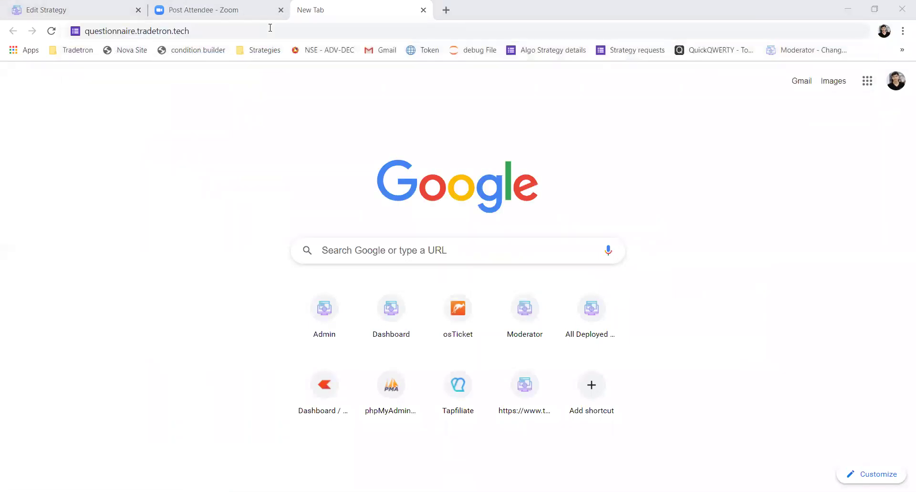
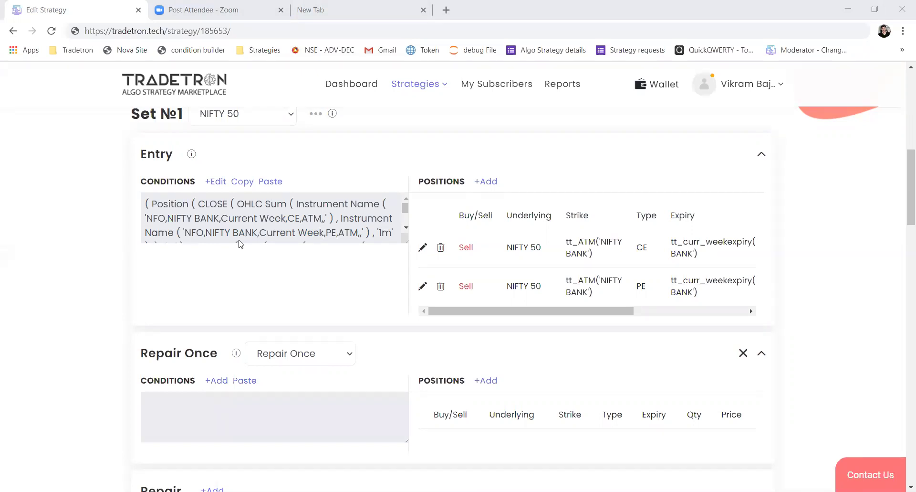
# Start a new Repair Once condition in Set 1 with a Time keyword for exchange NSE.
pyautogui.click(221, 383)
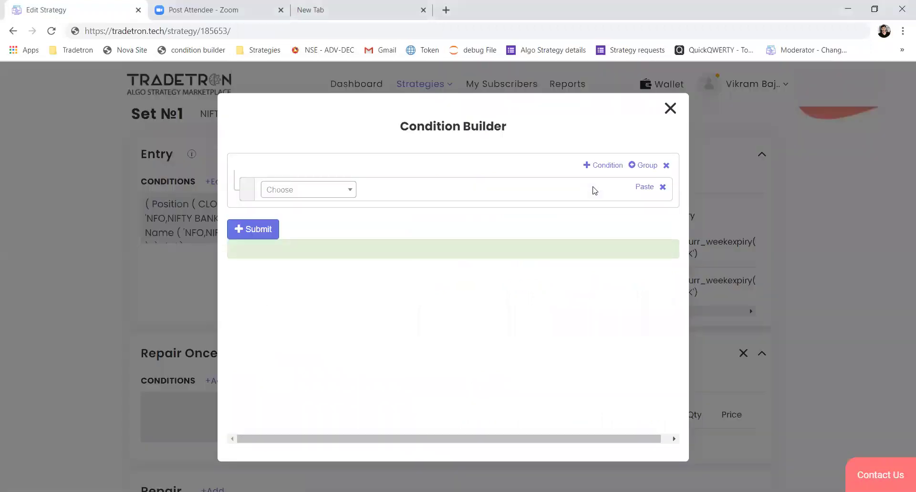
pyautogui.click(336, 191)
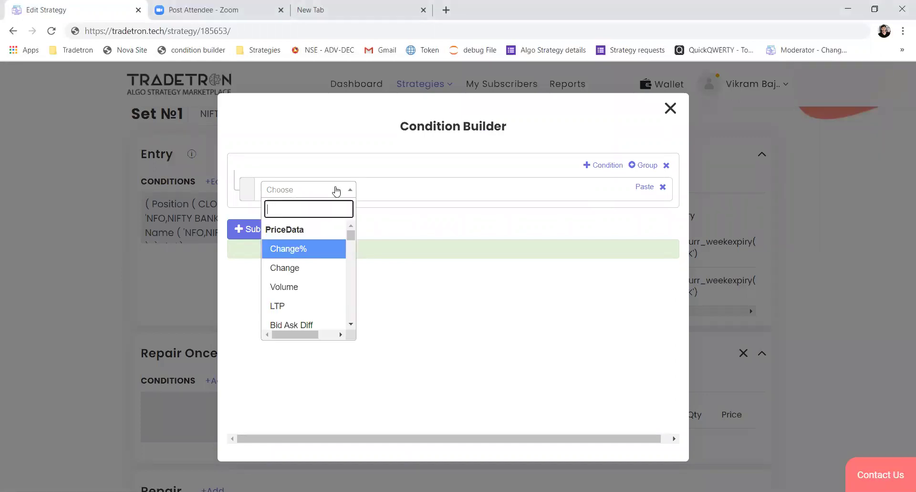
pyautogui.write('time')
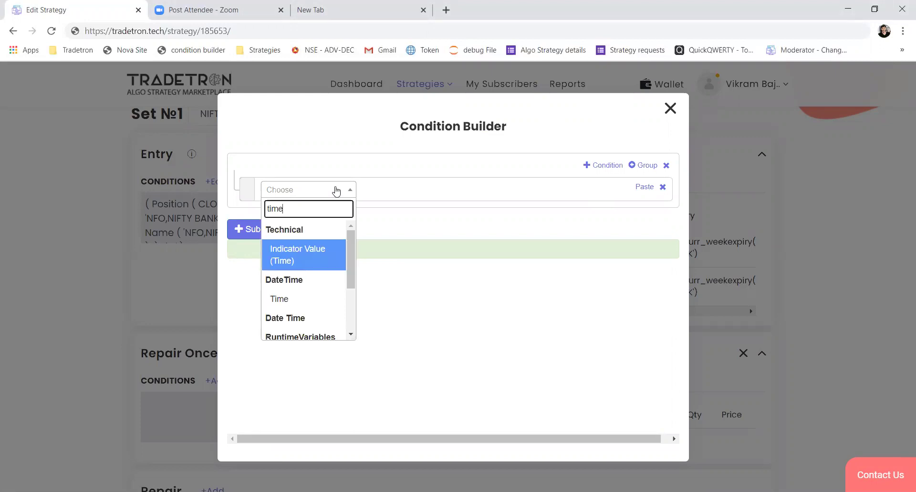
pyautogui.press('Down')
pyautogui.press('Return')
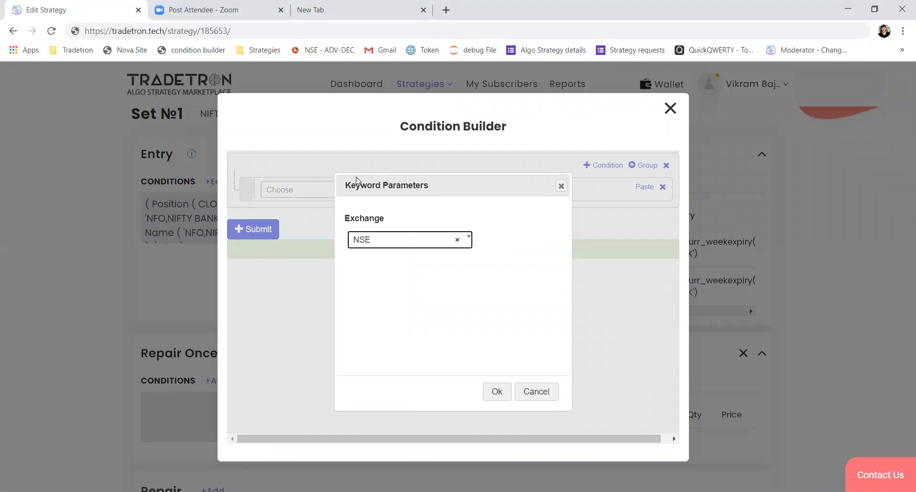
pyautogui.press('Return')
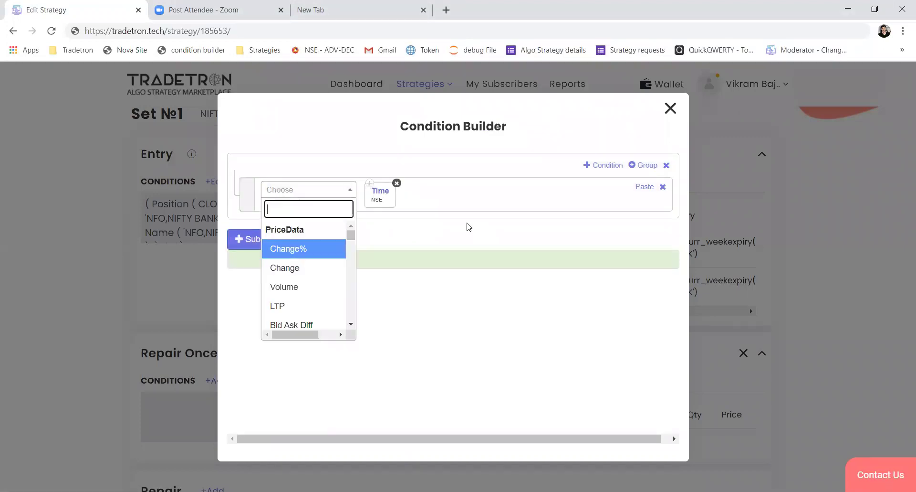
# Complete the time condition with the >= comparison and a Number keyword of 919.
pyautogui.write('>=')
pyautogui.press('Return')
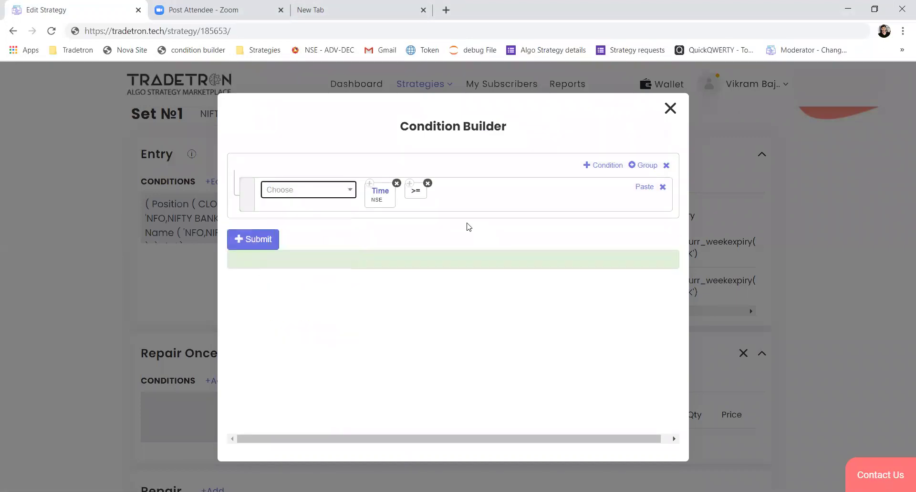
pyautogui.write('number')
pyautogui.press('Return')
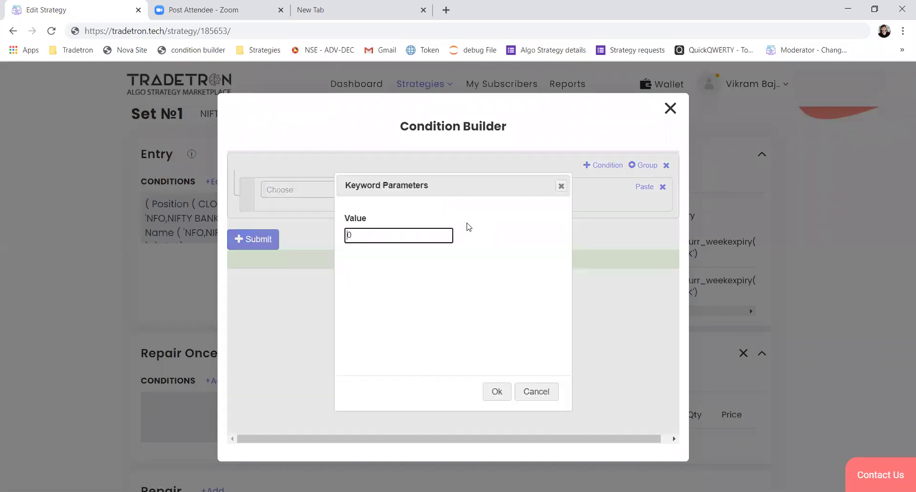
pyautogui.write('919')
pyautogui.press('Delete')
pyautogui.press('Return')
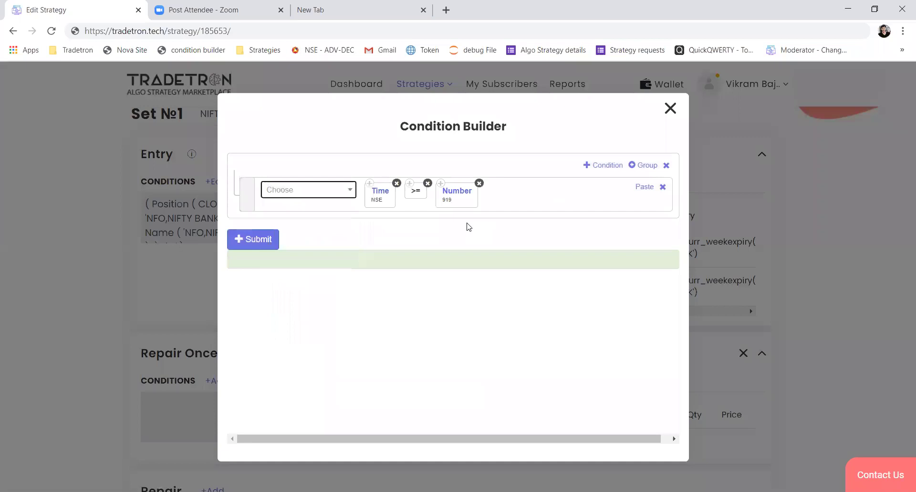
# Add a second condition with an Indicator Value (Time) keyword using Volume series at 09:15.
pyautogui.click(591, 165)
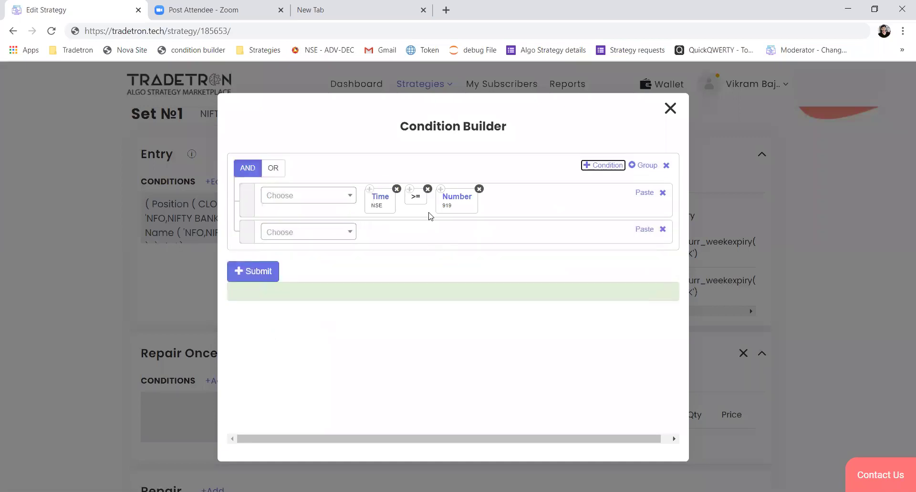
pyautogui.click(339, 236)
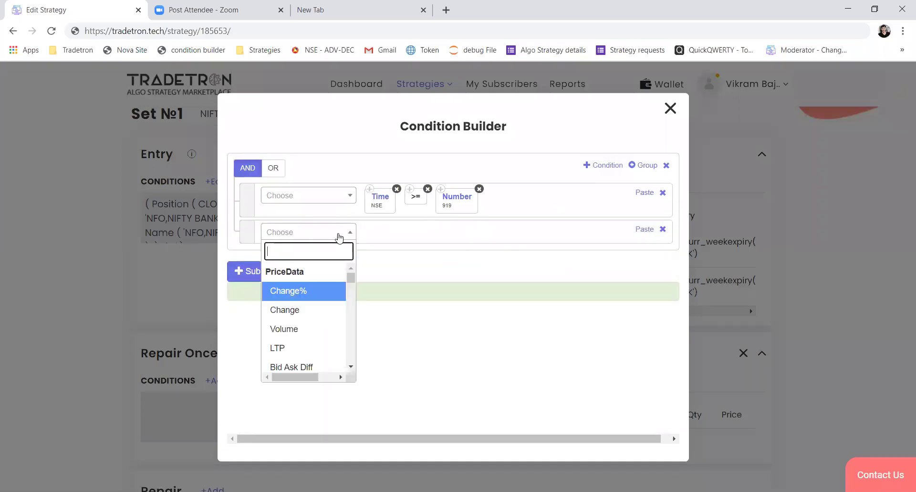
pyautogui.write('time')
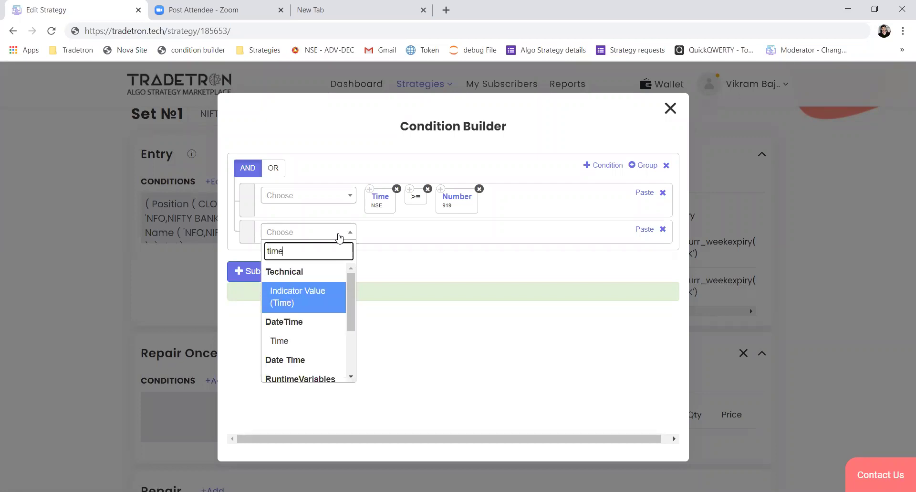
pyautogui.press('Return')
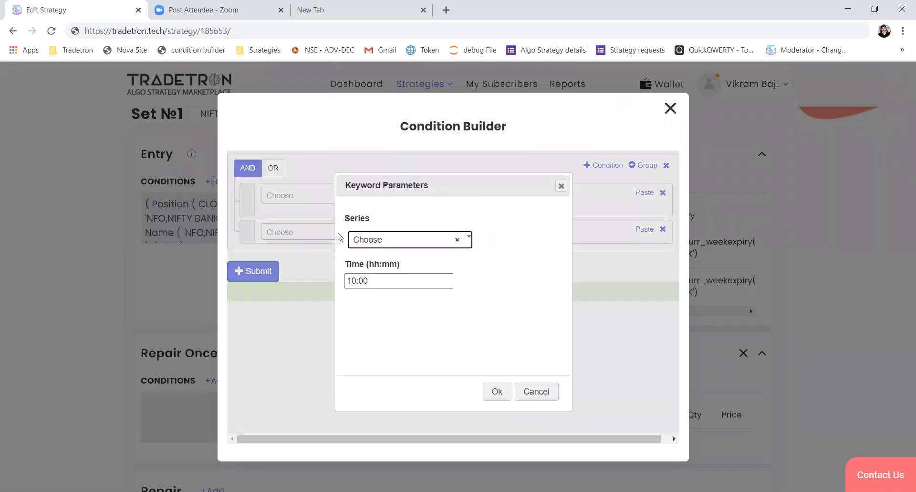
pyautogui.press('Return')
pyautogui.write('vlo')
pyautogui.press('BackSpace')
pyautogui.press('BackSpace')
pyautogui.write('ol')
pyautogui.press('Return')
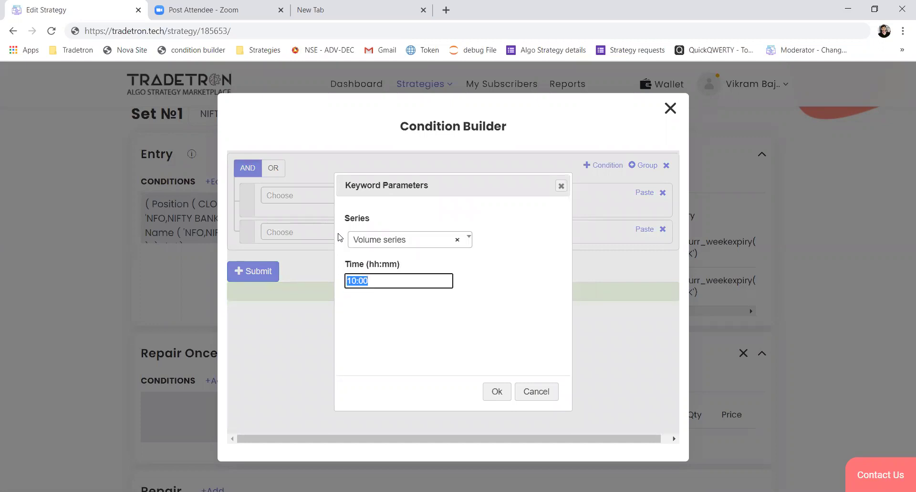
pyautogui.write('09:15')
pyautogui.press('Return')
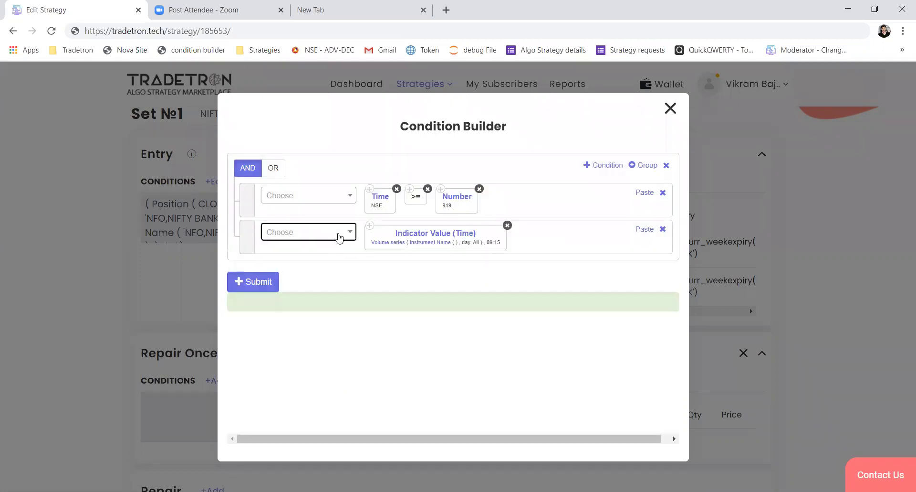
# Set the Volume series to Futures as underlying and a 5m timeframe, and accept the parameters.
pyautogui.click(393, 245)
pyautogui.click(392, 245)
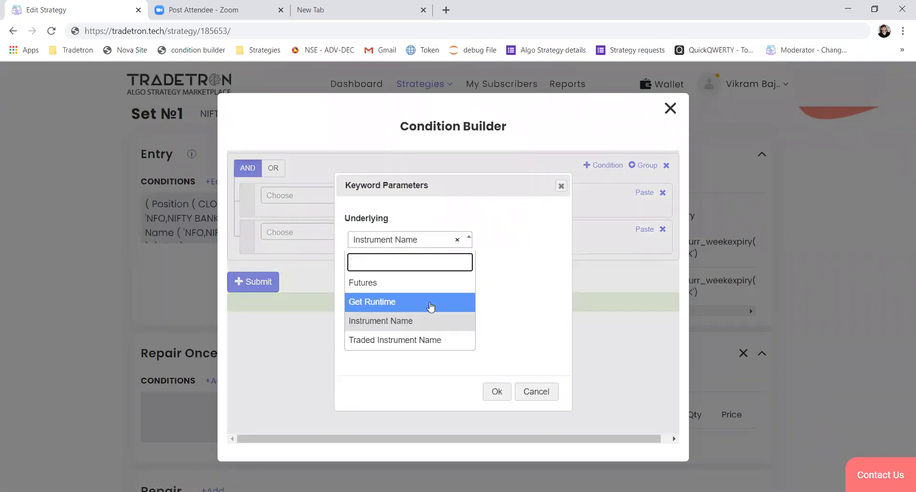
pyautogui.click(420, 286)
pyautogui.click(427, 286)
pyautogui.write('5')
pyautogui.press('Return')
pyautogui.click(506, 398)
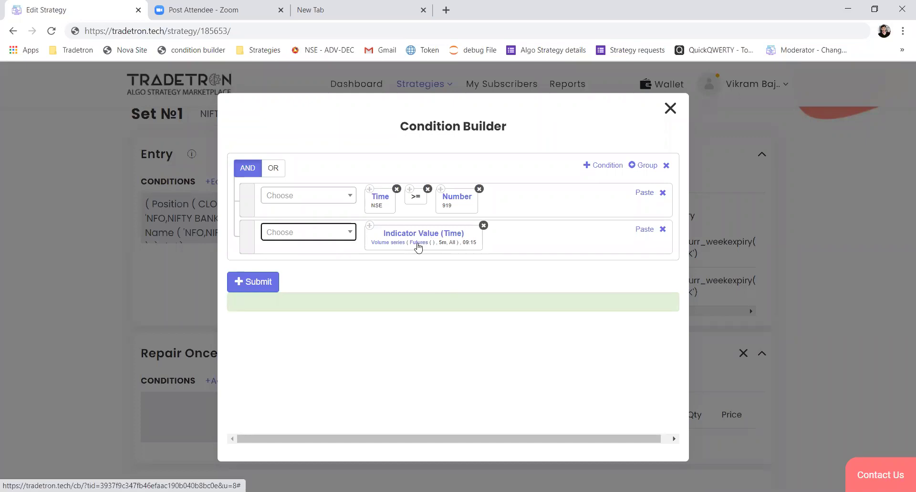
# Set the underlying of the Futures instrument to NIFTY 50.
pyautogui.click(416, 245)
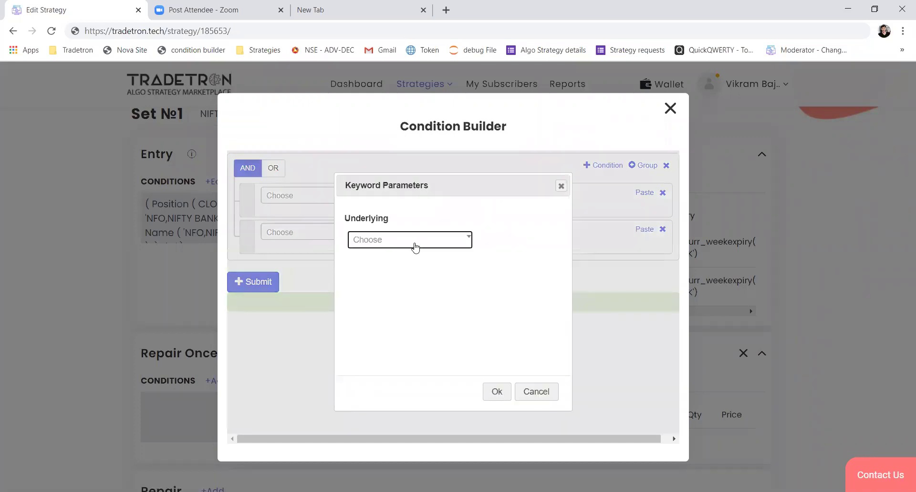
pyautogui.click(415, 246)
pyautogui.write('nifty')
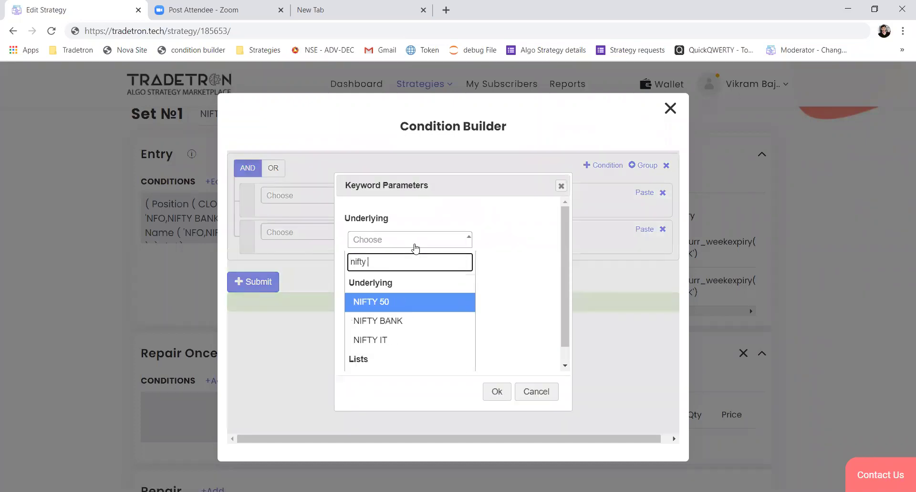
pyautogui.press('Return')
pyautogui.press('Tab')
pyautogui.press('Return')
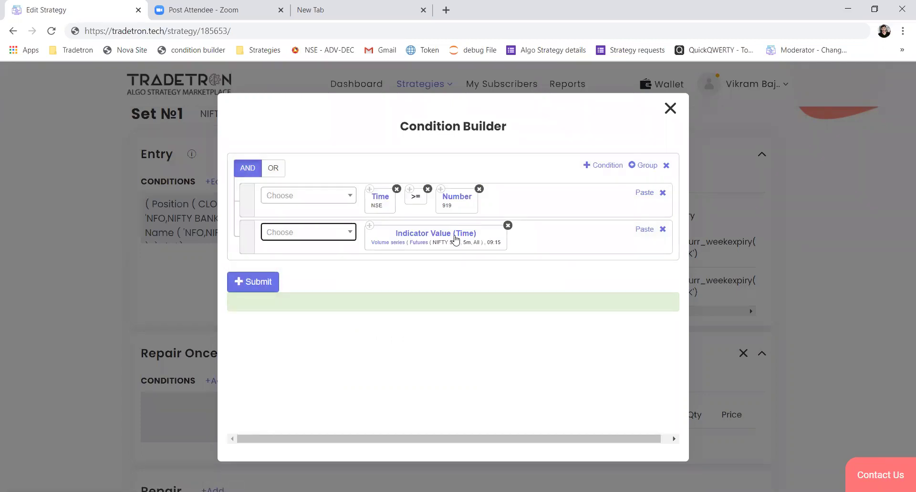
# Add the > comparison after the Indicator Value (Time) keyword in the second condition.
pyautogui.scroll(5, 456, 240)
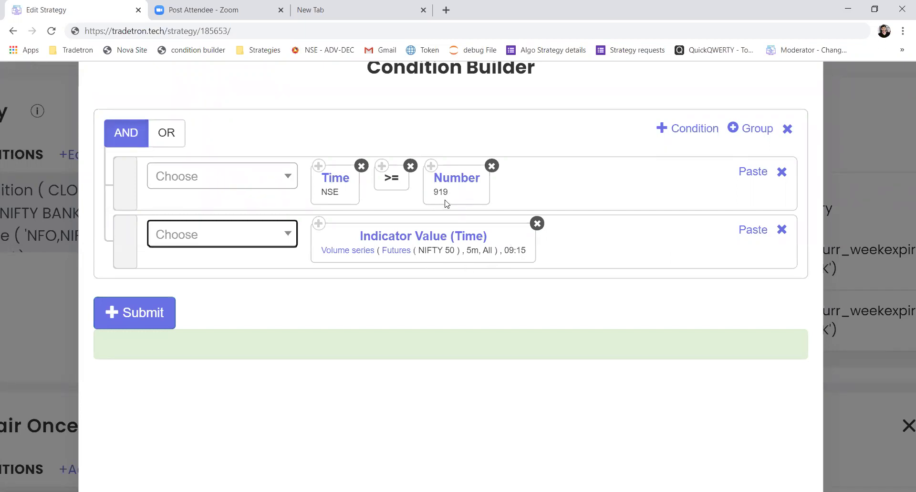
pyautogui.click(244, 247)
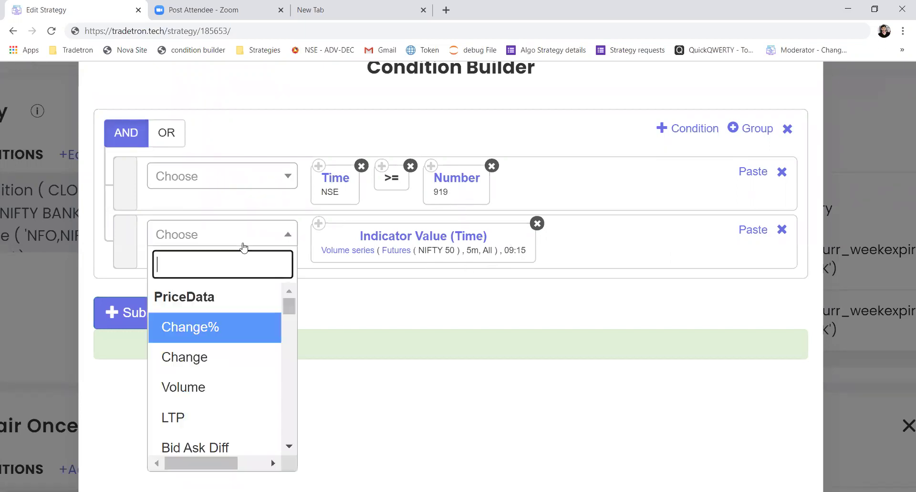
pyautogui.write('?')
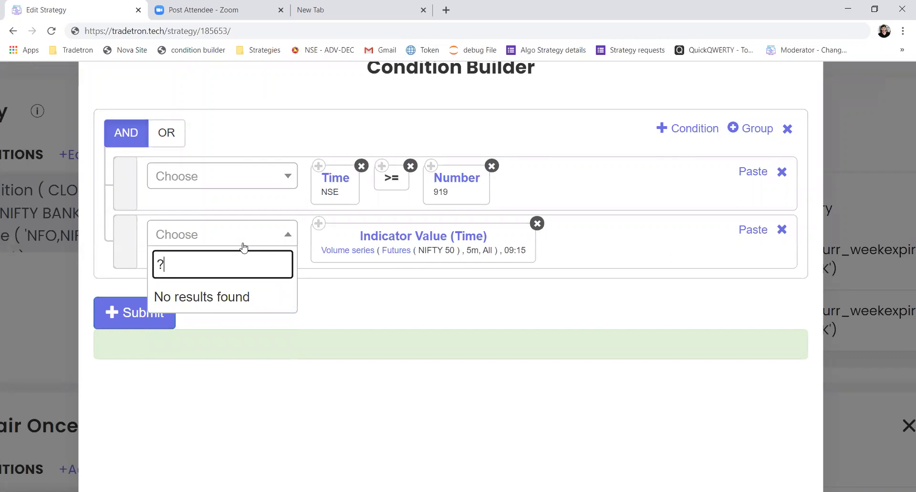
pyautogui.press('BackSpace')
pyautogui.write('>')
pyautogui.press('Return')
# Add a Position keyword after the comparison, with EMA as its series and position -1.
pyautogui.click(244, 247)
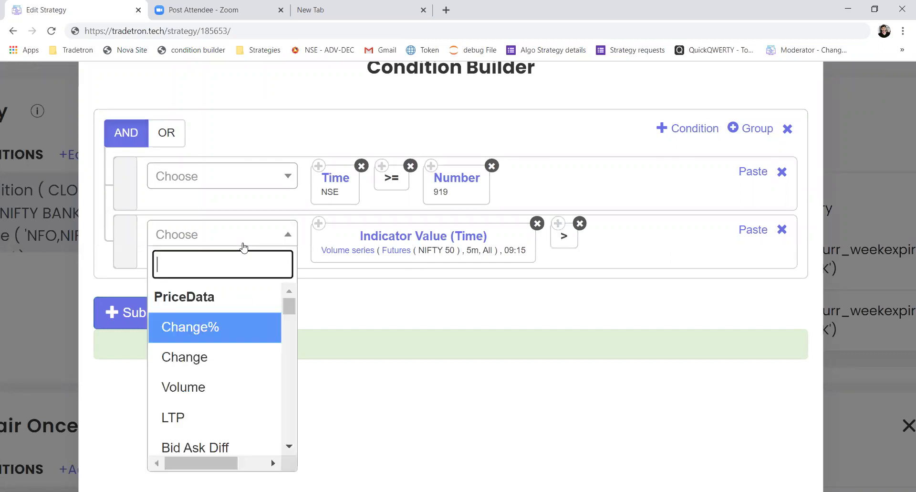
pyautogui.write('po')
pyautogui.press('Return')
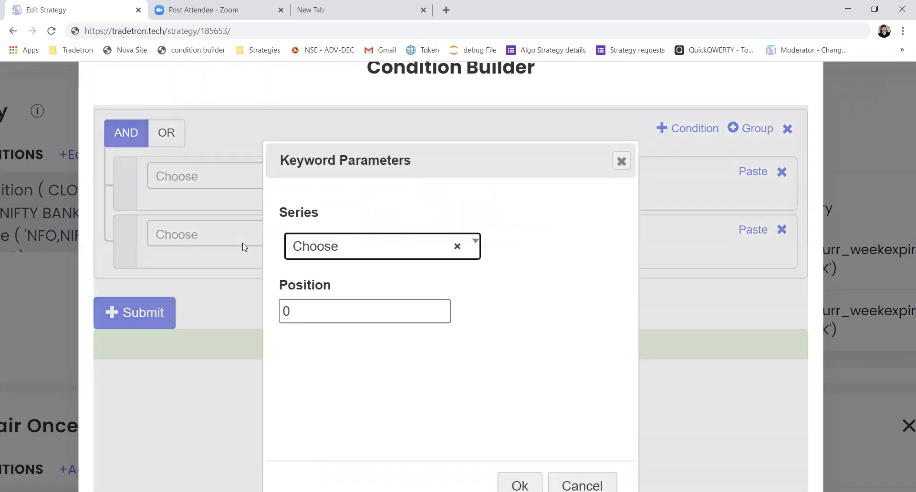
pyautogui.press('Down')
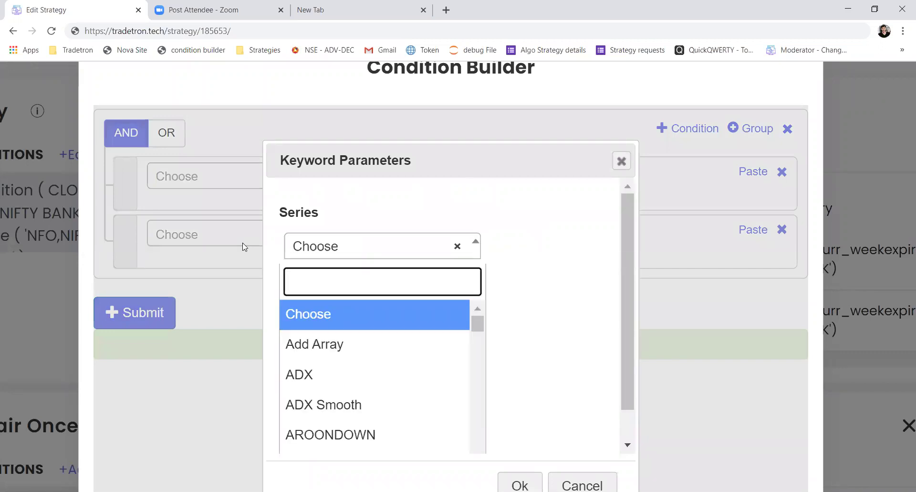
pyautogui.write('ema')
pyautogui.press('Down')
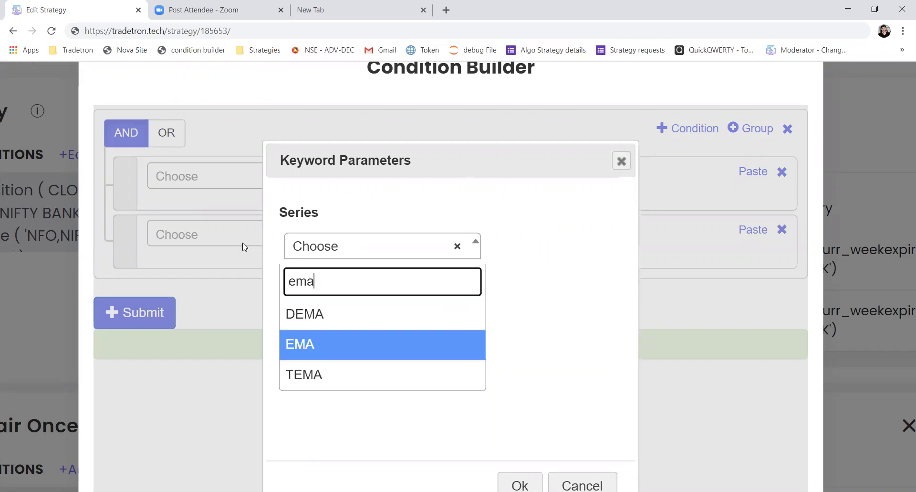
pyautogui.press('Return')
pyautogui.press('Tab')
pyautogui.write('-1')
pyautogui.press('Tab')
pyautogui.press('Return')
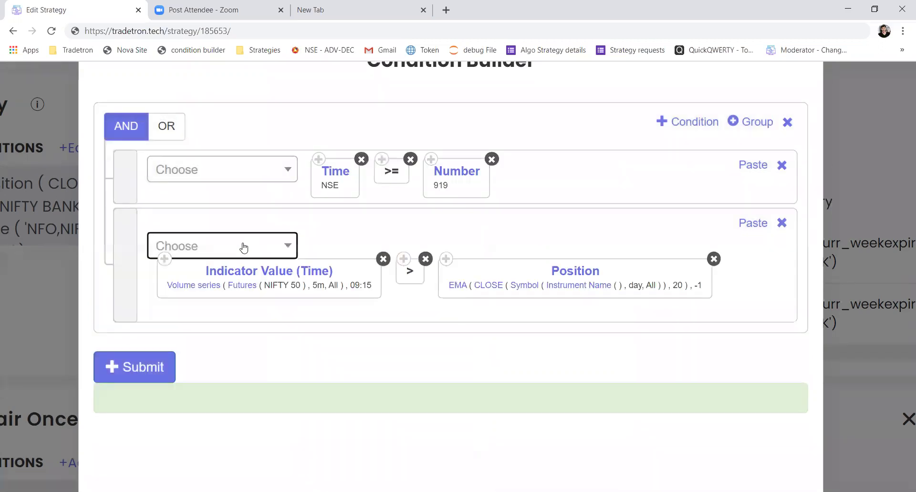
# Set the EMA's series to Volume series with period 75, and close the Condition Builder without submitting.
pyautogui.click(458, 290)
pyautogui.click(384, 252)
pyautogui.write('vol')
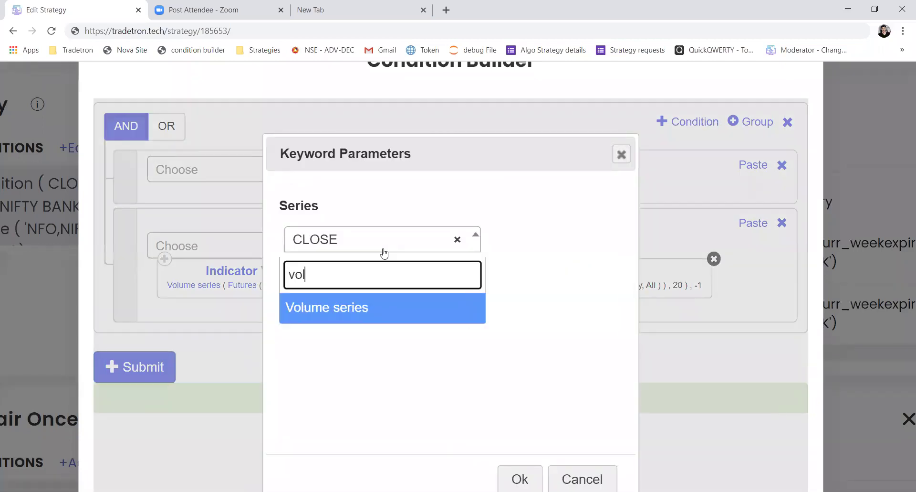
pyautogui.press('Return')
pyautogui.press('Tab')
pyautogui.write('75')
pyautogui.press('Tab')
pyautogui.press('Return')
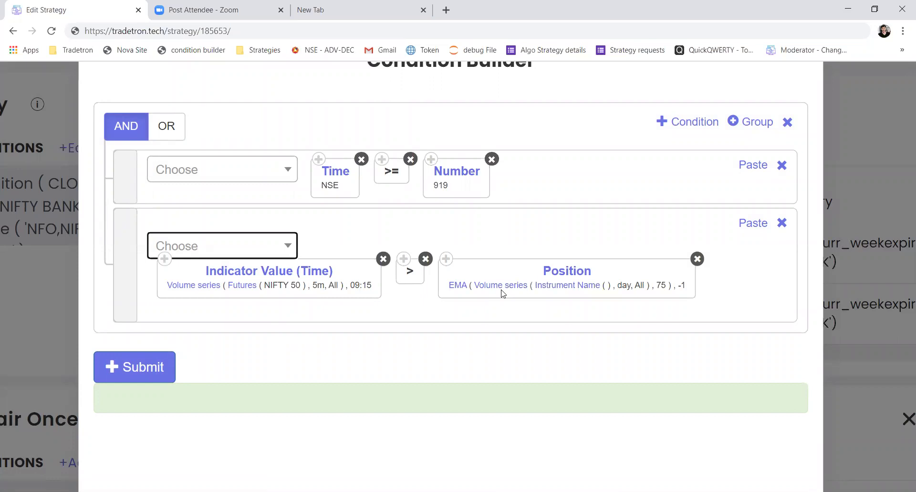
pyautogui.scroll(-5, 502, 292)
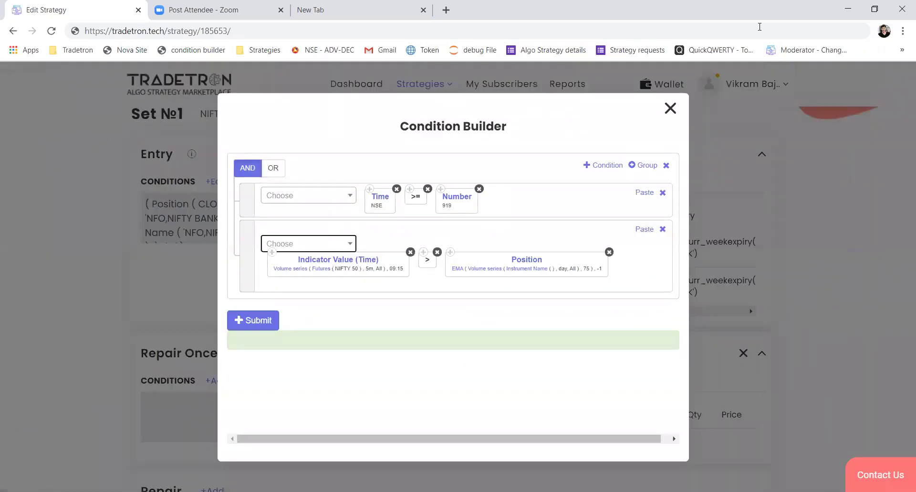
pyautogui.click(671, 109)
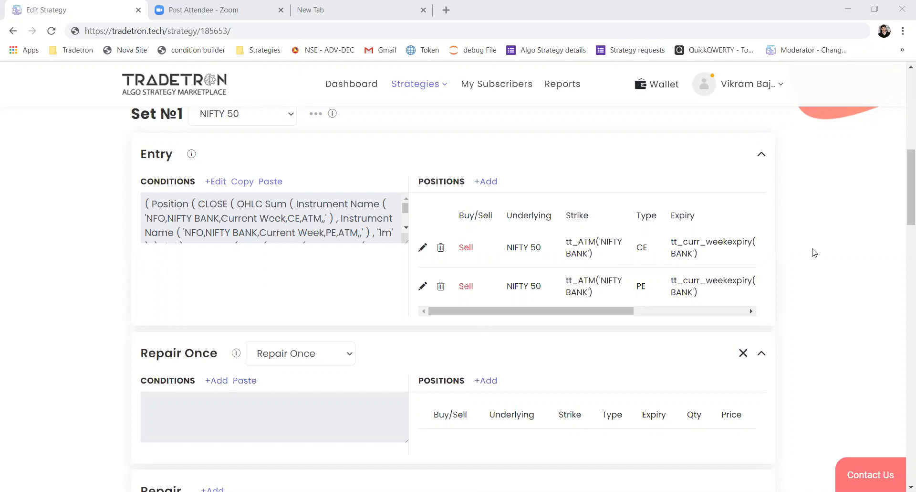
# Set the trailing stop loss to activate at 3500, with When profit increased by 1 and Increase TSL by 1.
pyautogui.click(903, 403)
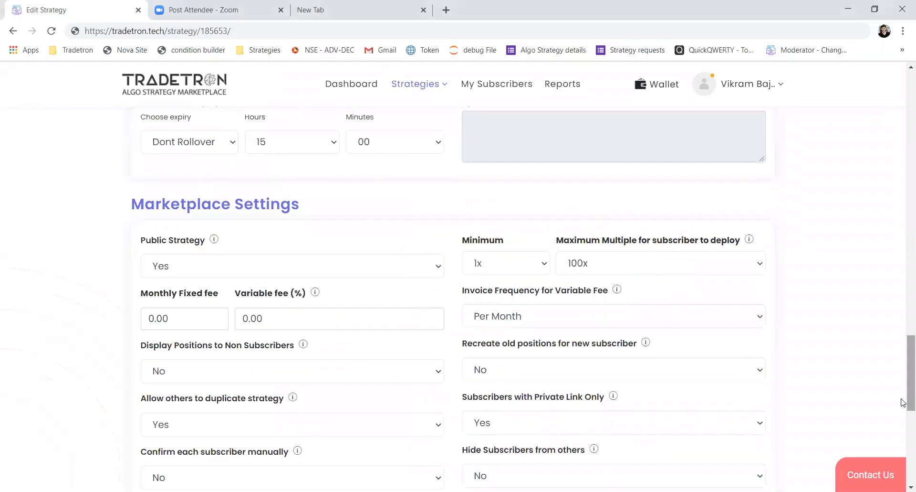
pyautogui.click(904, 435)
pyautogui.scroll(-3, 905, 384)
pyautogui.scroll(6, 905, 363)
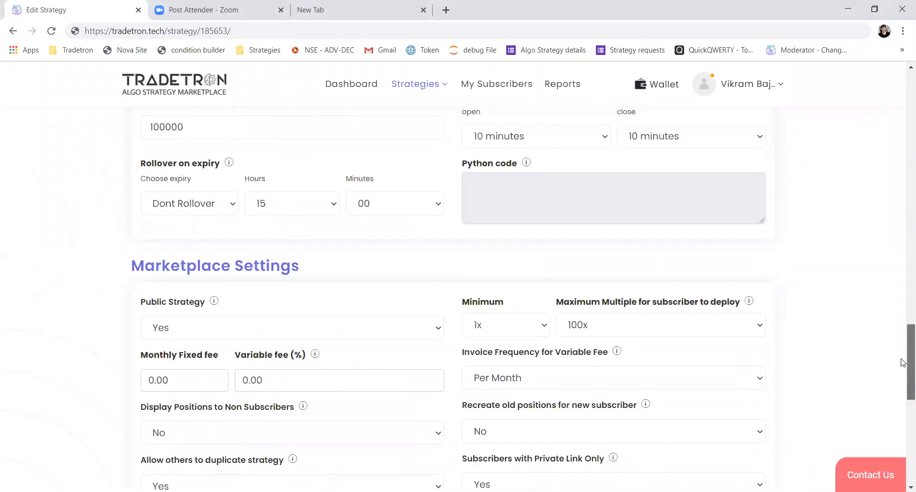
pyautogui.scroll(2, 904, 350)
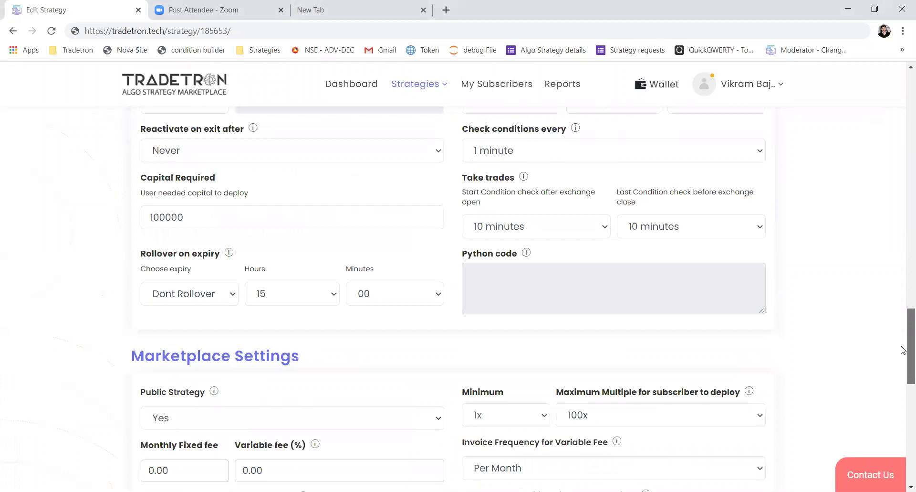
pyautogui.scroll(5, 904, 350)
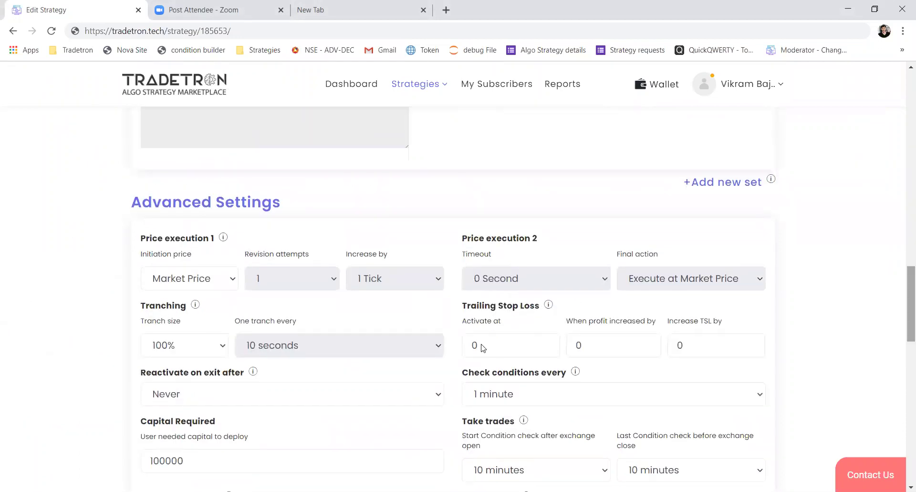
pyautogui.click(478, 346)
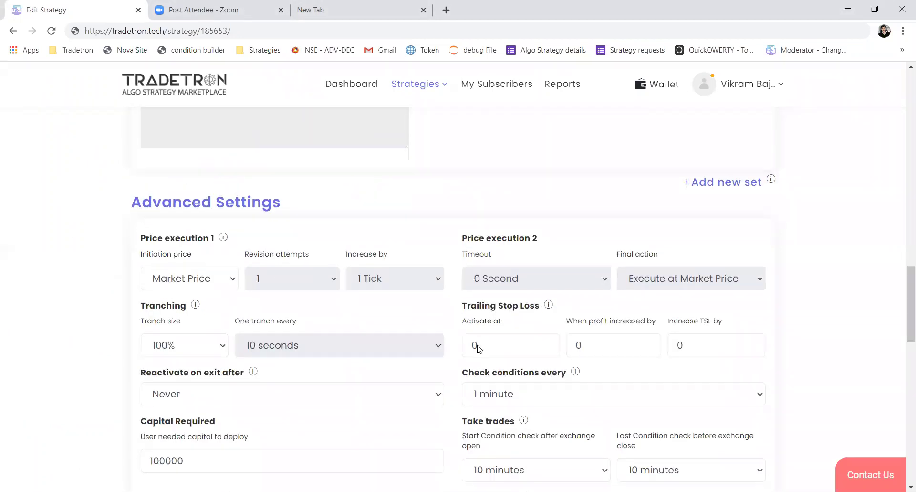
pyautogui.press('BackSpace')
pyautogui.write('3500')
pyautogui.press('Tab')
pyautogui.write('1')
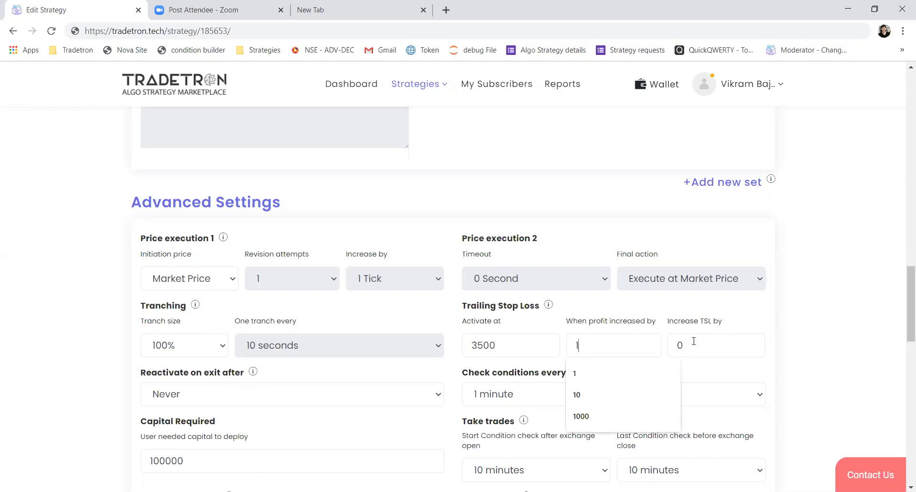
pyautogui.press('Tab')
pyautogui.write('1')
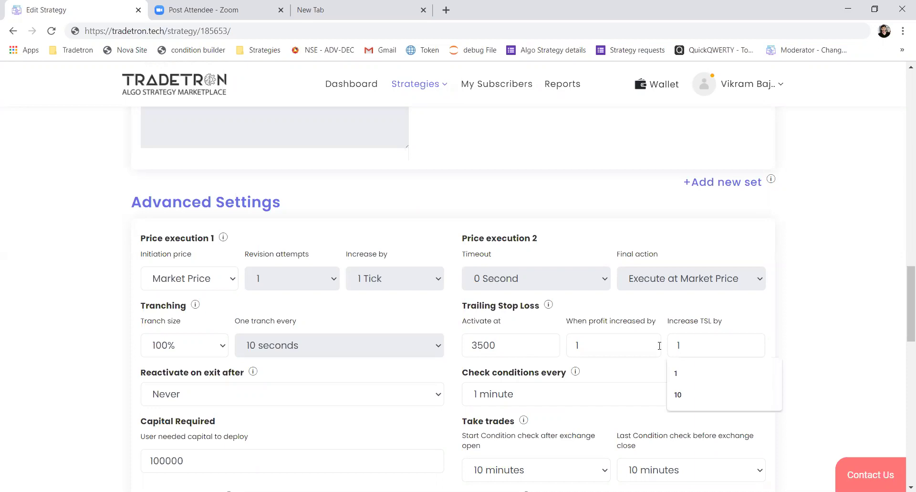
pyautogui.click(800, 211)
# Start the Repair Once conditions with a second condition row and add an LTP keyword to it, leaving its instrument unset.
pyautogui.scroll(4, 492, 449)
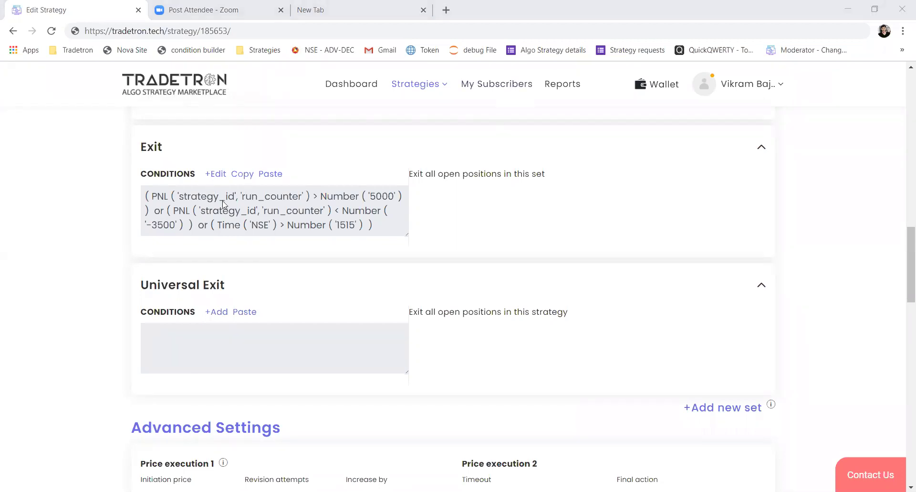
pyautogui.scroll(8, 123, 203)
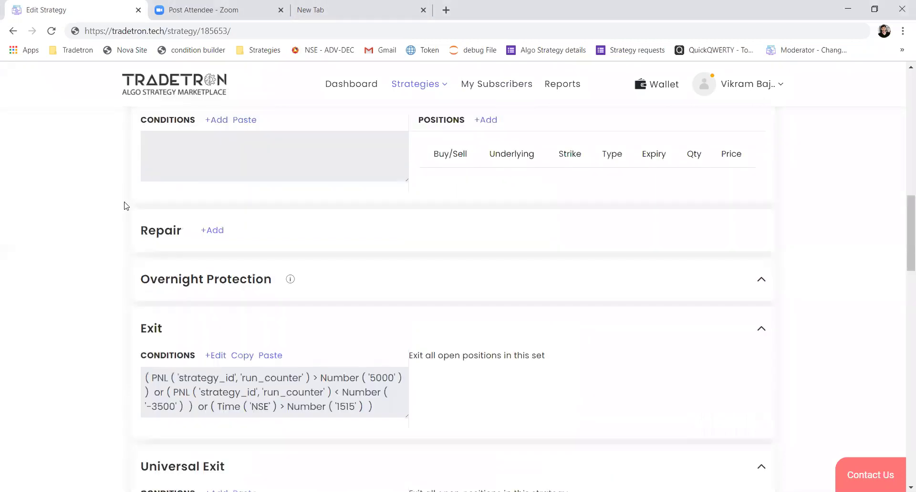
pyautogui.scroll(2, 125, 200)
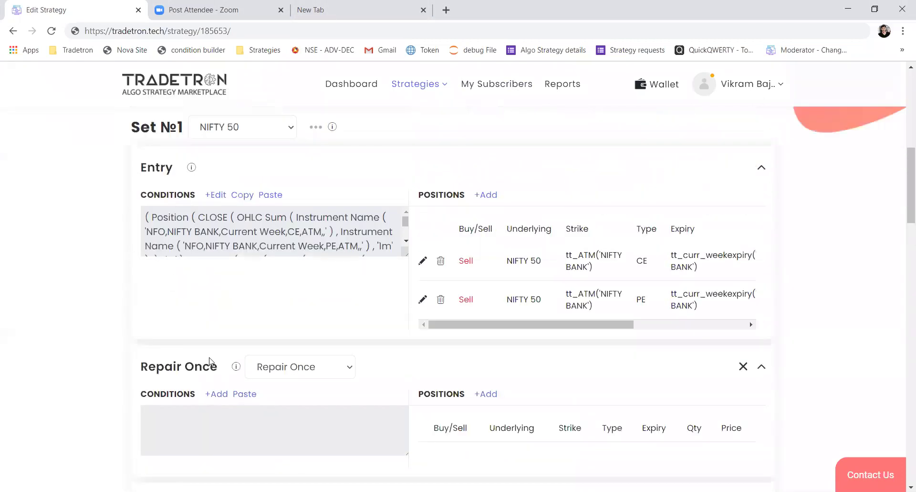
pyautogui.click(217, 393)
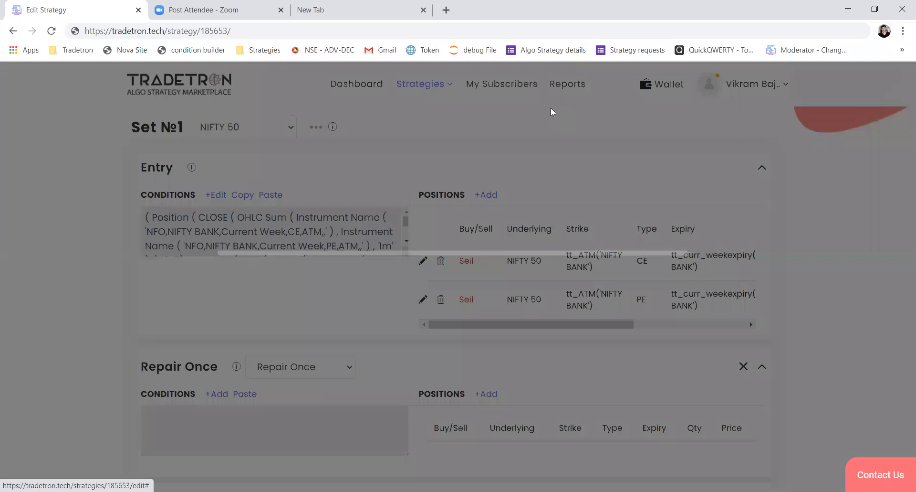
pyautogui.click(605, 167)
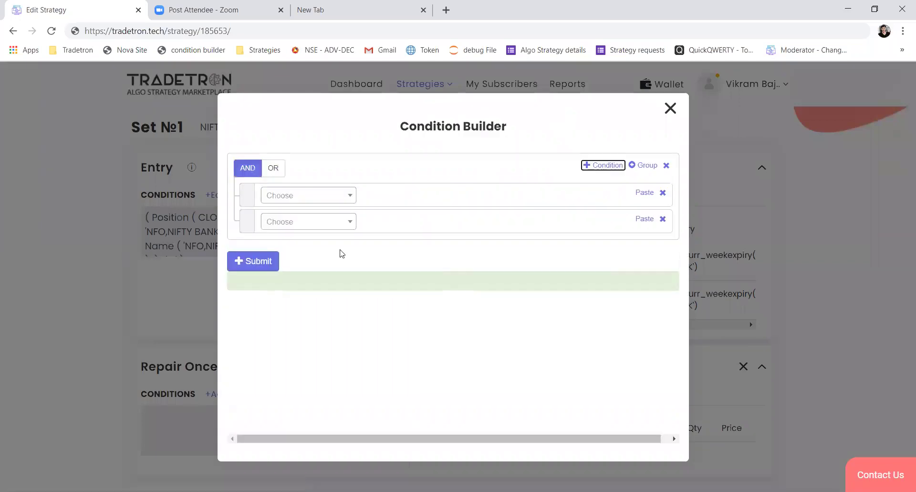
pyautogui.click(324, 221)
pyautogui.write('t')
pyautogui.press('BackSpace')
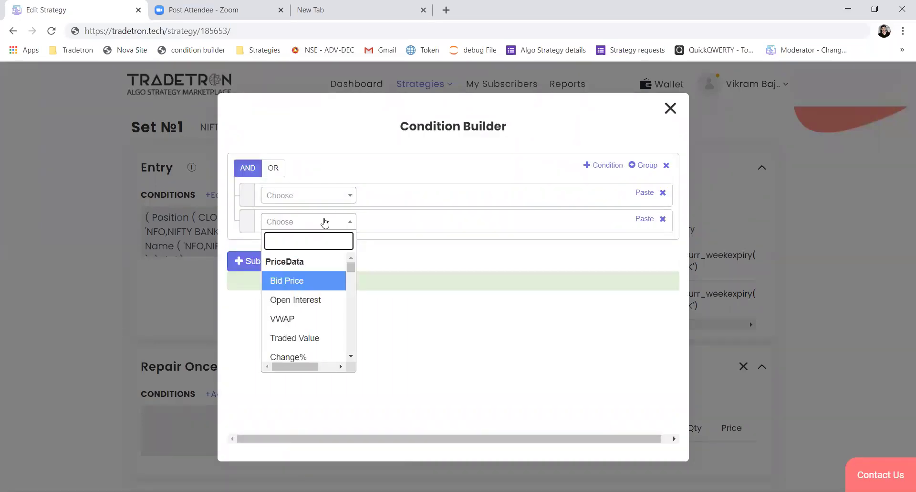
pyautogui.write('lt')
pyautogui.press('Return')
pyautogui.press('Tab')
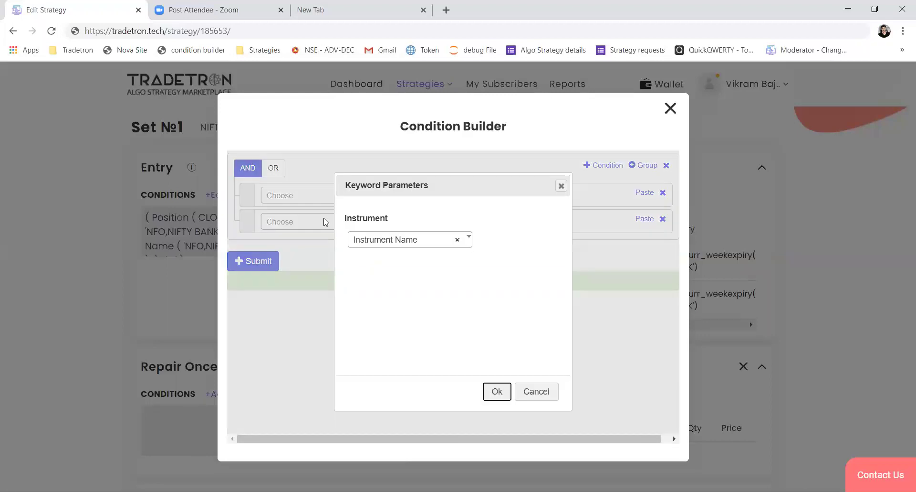
pyautogui.press('Return')
# Complete the second condition with the > comparison and a Number of 100.
pyautogui.click(324, 222)
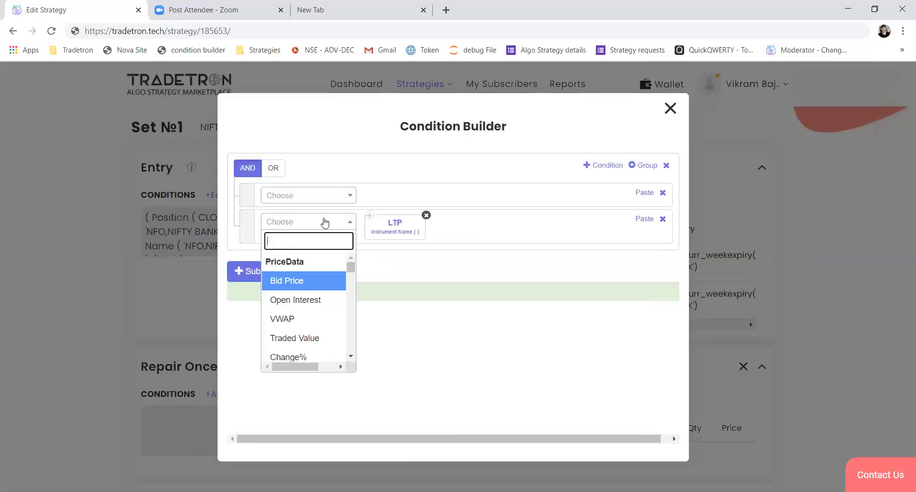
pyautogui.write('>')
pyautogui.press('Return')
pyautogui.click(324, 222)
pyautogui.write('numb')
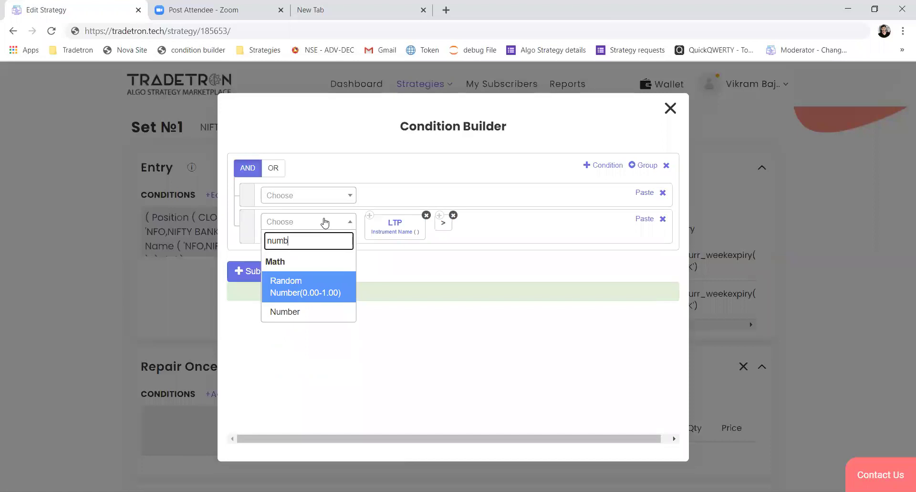
pyautogui.press('Down')
pyautogui.press('Return')
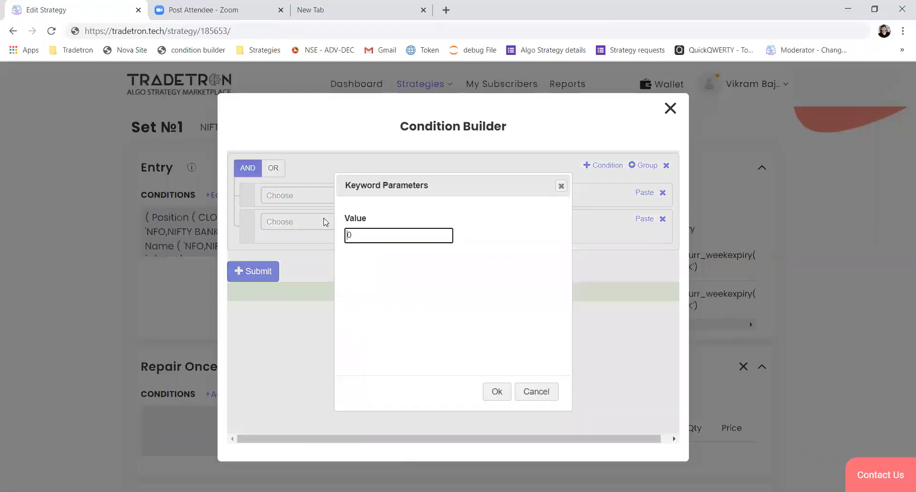
pyautogui.write('100')
pyautogui.click(497, 391)
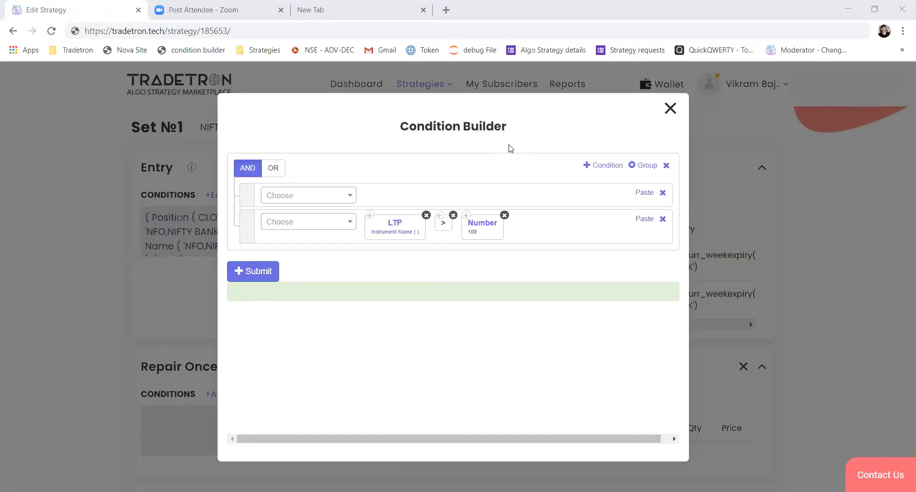
# Add an LTP keyword with the Instrument Name parameter to the empty first condition.
pyautogui.click(336, 196)
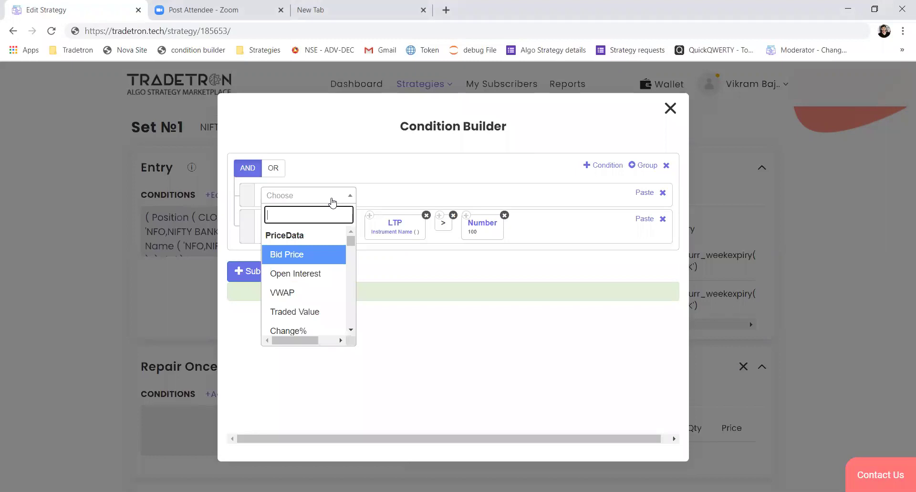
pyautogui.write('l')
pyautogui.press('Return')
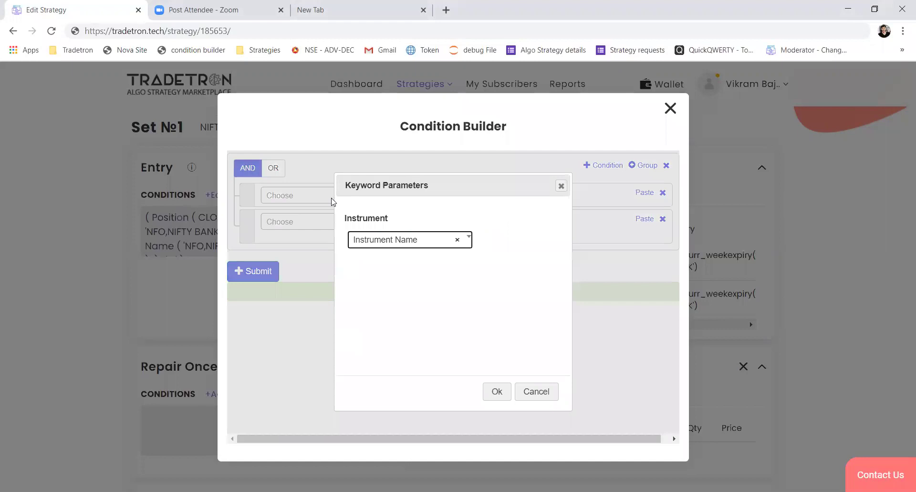
pyautogui.press('Return')
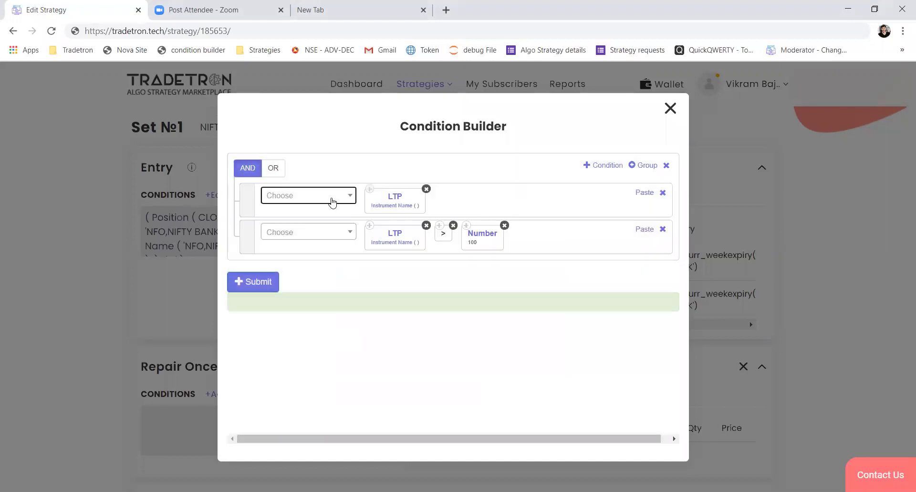
# Set the first condition's LTP instrument to exchange NFO with NIFTY 50 as its underlying.
pyautogui.click(380, 206)
pyautogui.click(292, 228)
pyautogui.write('nf')
pyautogui.press('Return')
pyautogui.press('Tab')
pyautogui.write('ni')
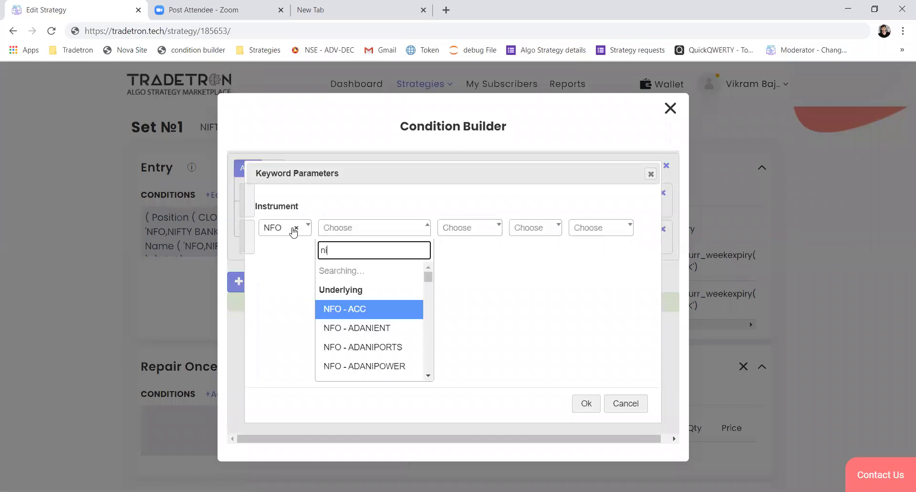
pyautogui.write('fty')
pyautogui.press('Return')
# Choose the 2020-11-12 expiry and the CE option type for the first condition's LTP instrument.
pyautogui.press('Tab')
pyautogui.press('Return')
pyautogui.press('Down')
pyautogui.press('Up')
pyautogui.press('Return')
pyautogui.press('Tab')
pyautogui.press('Return')
pyautogui.press('Return')
pyautogui.press('Tab')
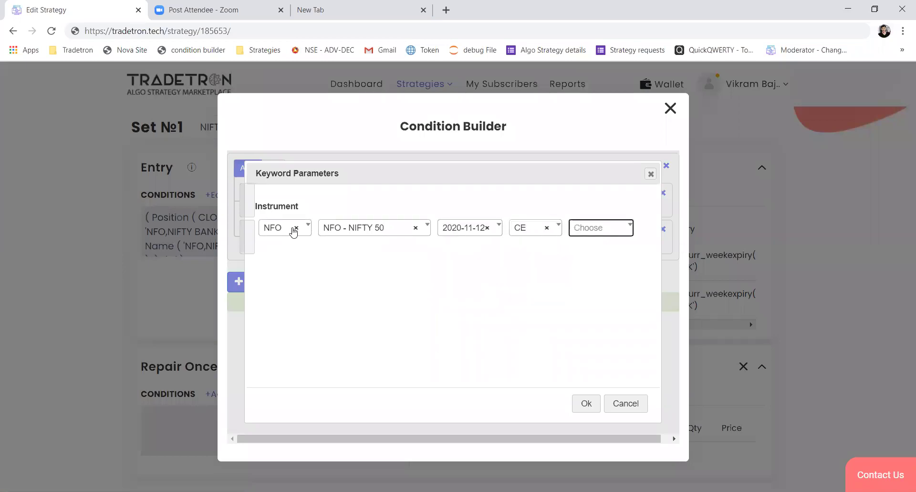
# Choose the 11500.00 strike for the first condition's LTP instrument and apply its parameters.
pyautogui.press('Return')
pyautogui.write('1150')
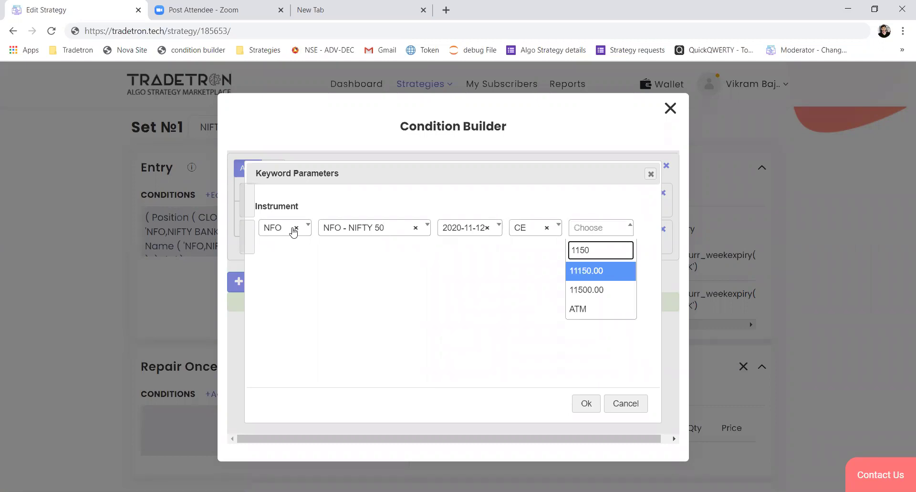
pyautogui.press('Down')
pyautogui.press('Return')
pyautogui.click(585, 405)
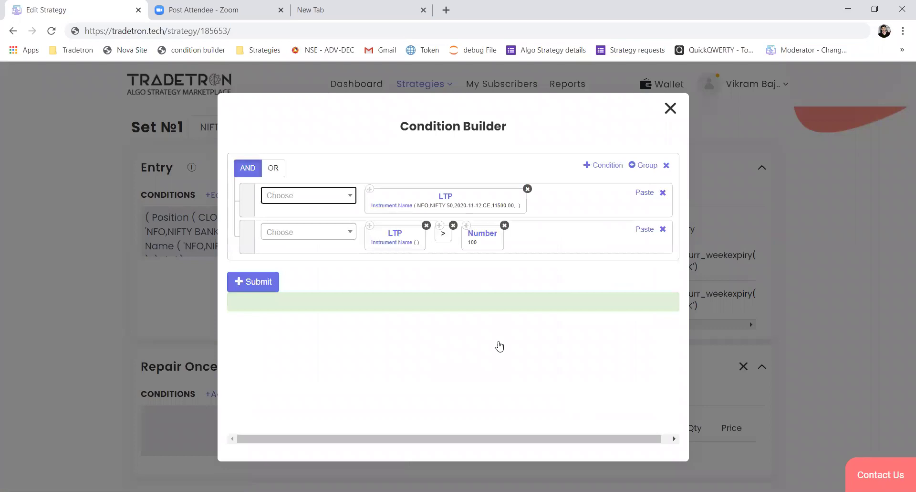
# Add a minus operator after the LTP keyword in the first condition, and remove that whole condition row.
pyautogui.click(319, 195)
pyautogui.write('-')
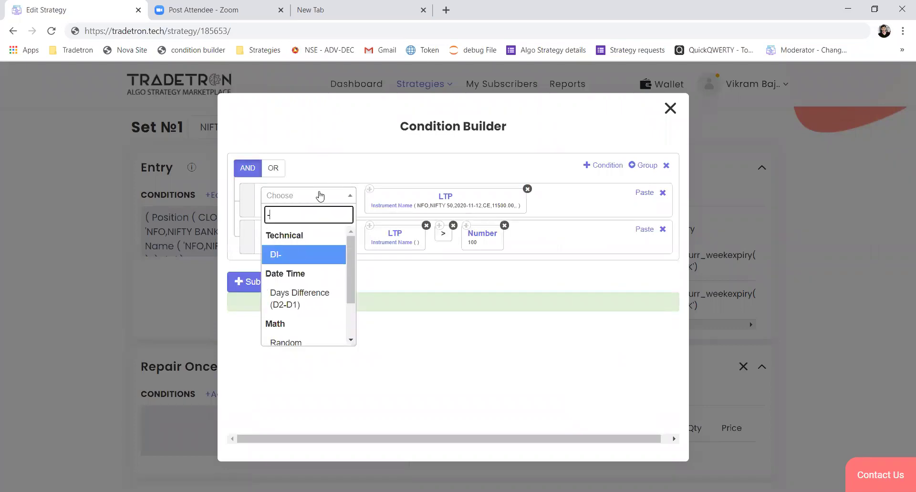
pyautogui.press('Down')
pyautogui.press('Down')
pyautogui.press('Down')
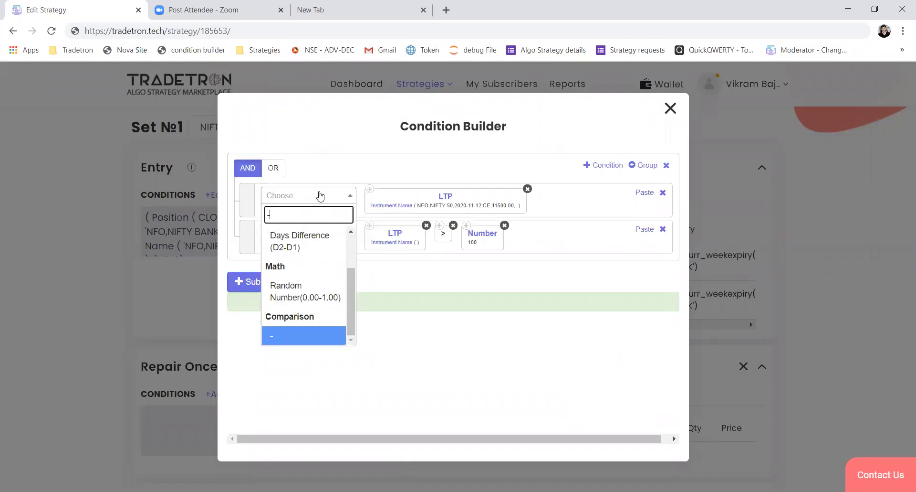
pyautogui.press('Return')
pyautogui.click(370, 188)
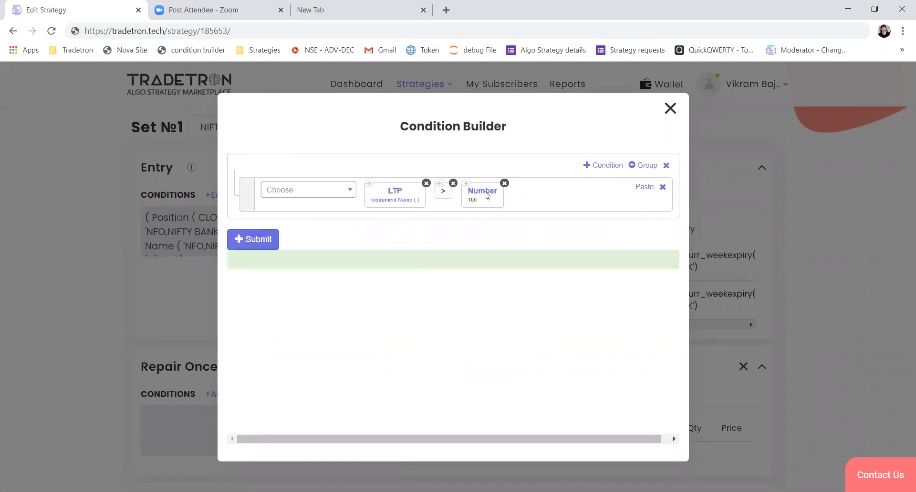
# Set the remaining condition's LTP instrument to NFO, NIFTY 50, with the 2020-11-12 expiry.
pyautogui.click(394, 200)
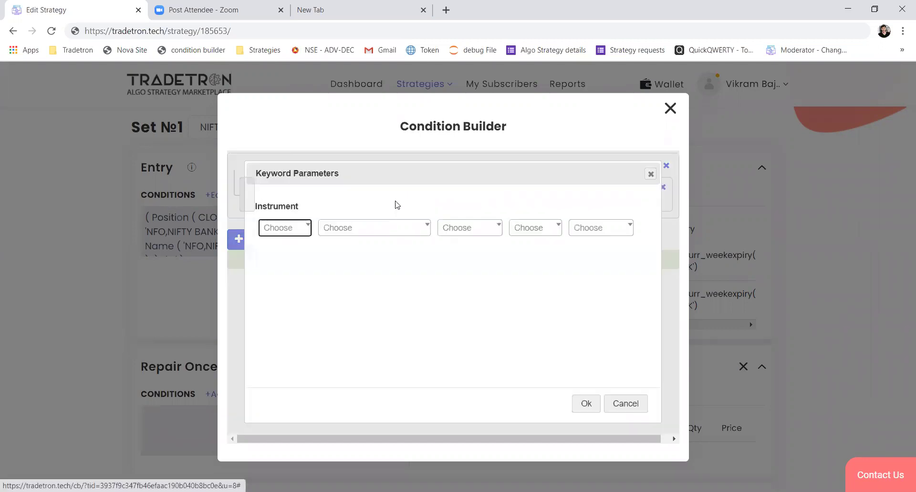
pyautogui.click(277, 228)
pyautogui.write('nfo')
pyautogui.press('Return')
pyautogui.press('Down')
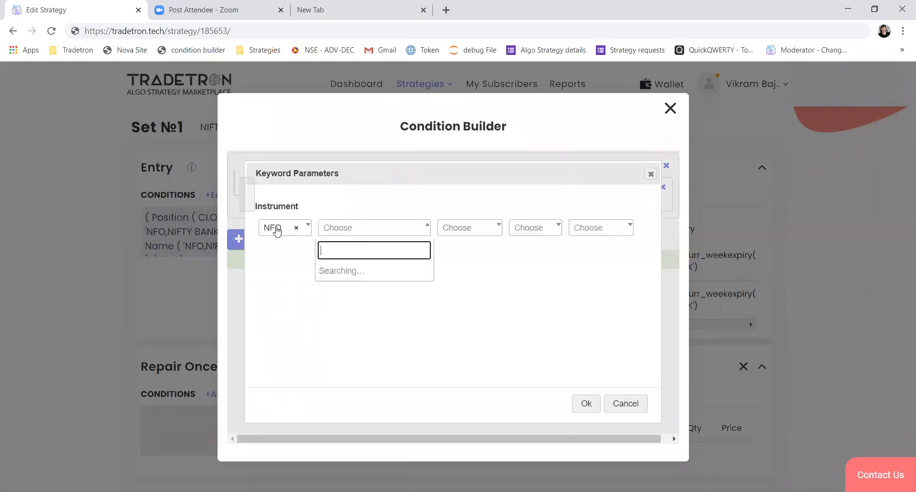
pyautogui.write('nifty')
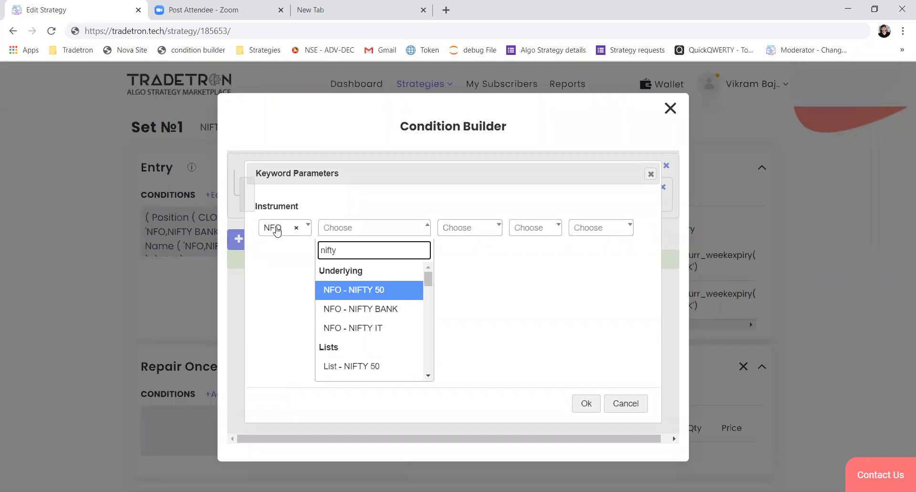
pyautogui.press('Return')
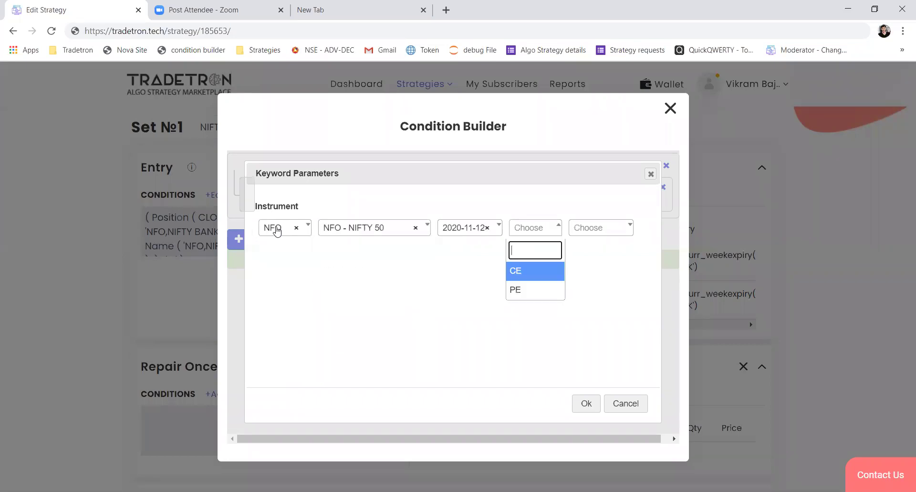
# Choose the CE option type and the 11500.00 strike for the LTP instrument and apply its parameters.
pyautogui.press('Down')
pyautogui.press('Up')
pyautogui.press('Return')
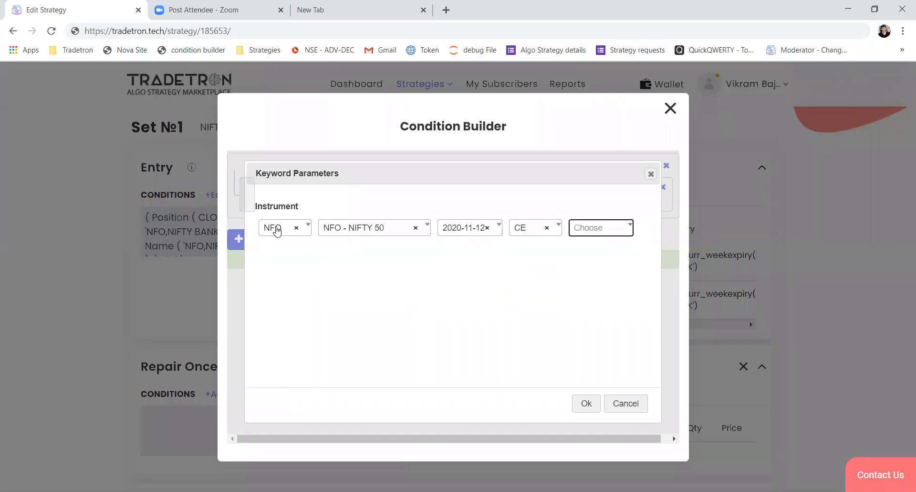
pyautogui.press('Down')
pyautogui.write('1150')
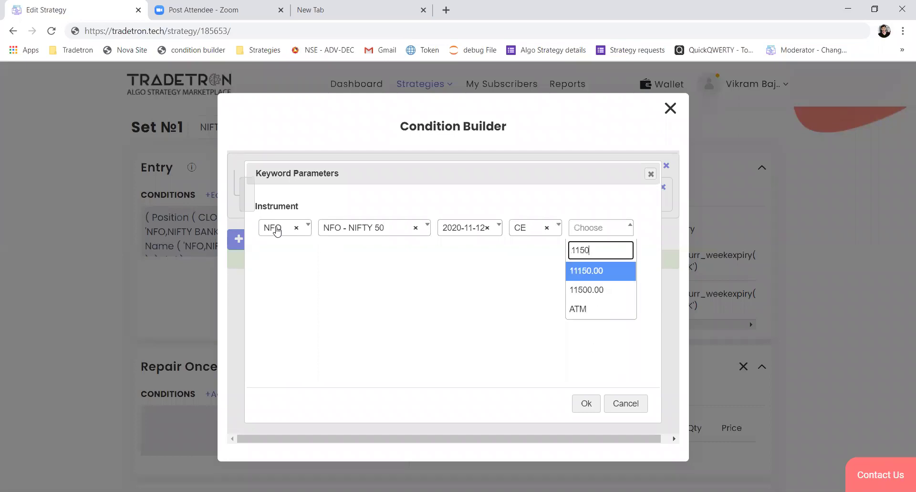
pyautogui.press('Return')
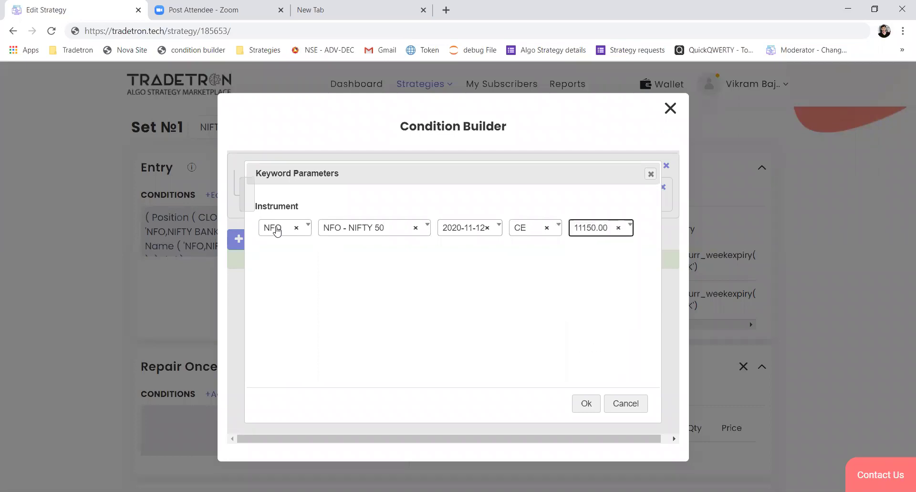
pyautogui.click(578, 230)
pyautogui.write('11500')
pyautogui.press('Return')
pyautogui.click(587, 403)
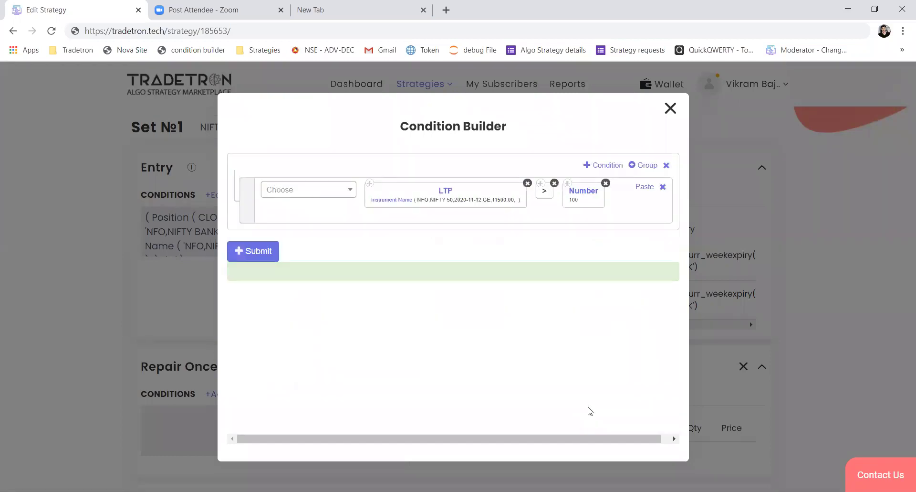
# Add a minus operator to the condition and place it between the LTP keyword and the greater-than operator.
pyautogui.click(293, 190)
pyautogui.write('-')
pyautogui.press('Return')
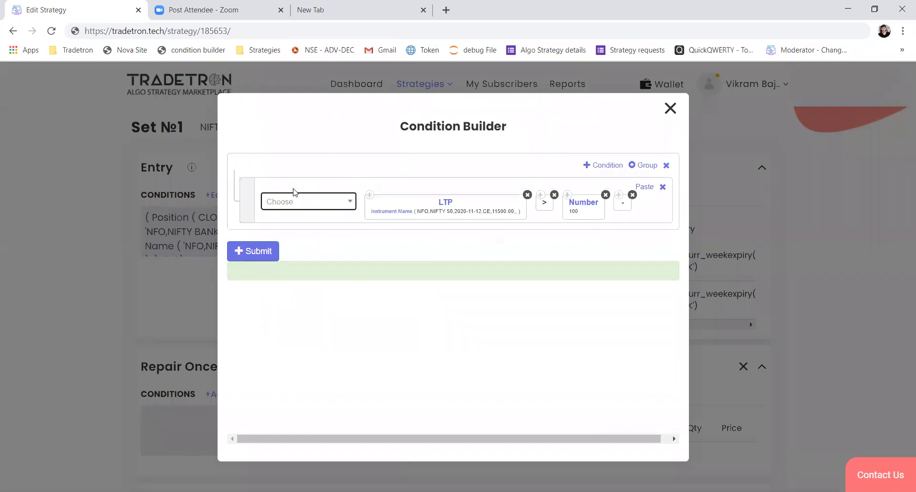
pyautogui.moveTo(623, 201); pyautogui.dragTo(525, 198)
# Duplicate the LTP keyword, place the copy before the Number keyword, and remove the greater-than operator.
pyautogui.click(374, 194)
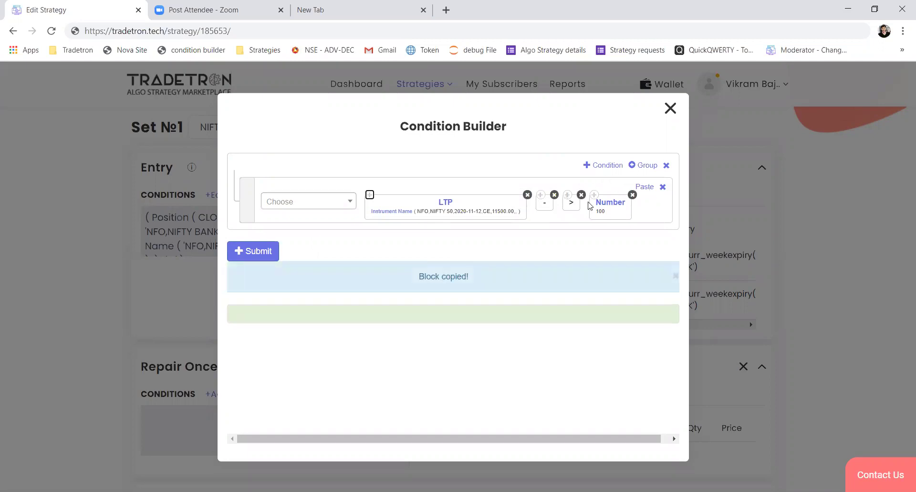
pyautogui.click(645, 187)
pyautogui.moveTo(383, 247); pyautogui.dragTo(504, 219)
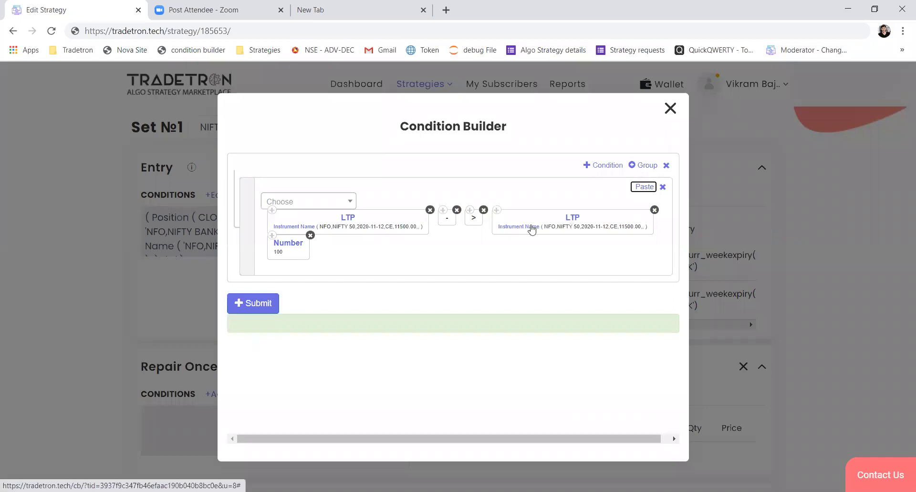
pyautogui.click(483, 210)
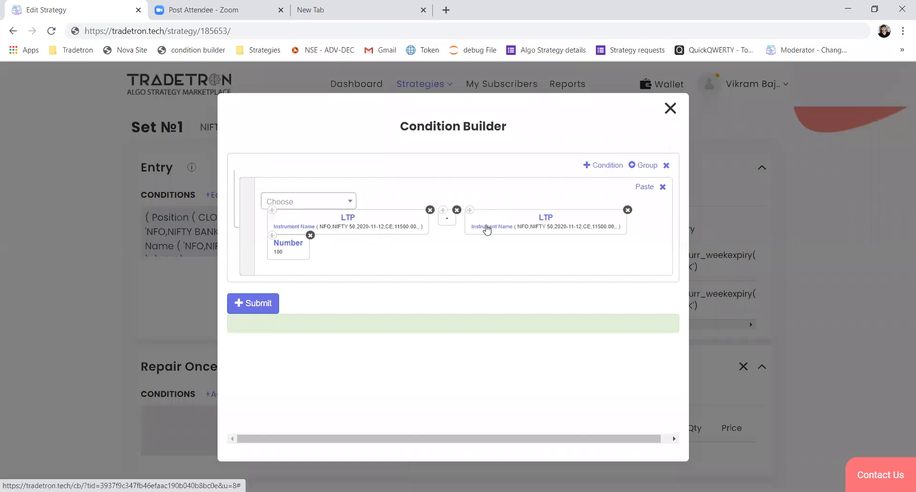
# Set the second LTP keyword's strike to 11600.00 and apply its parameters.
pyautogui.click(487, 230)
pyautogui.click(596, 234)
pyautogui.write('11600')
pyautogui.press('Return')
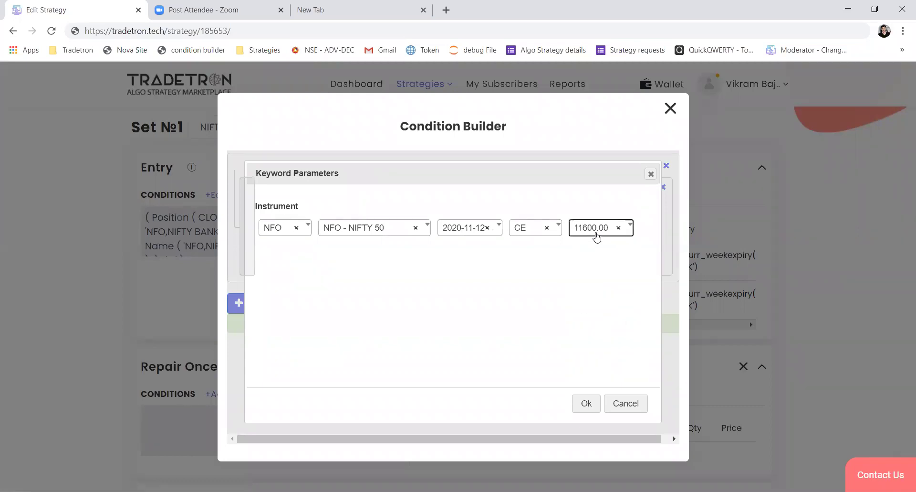
pyautogui.click(587, 402)
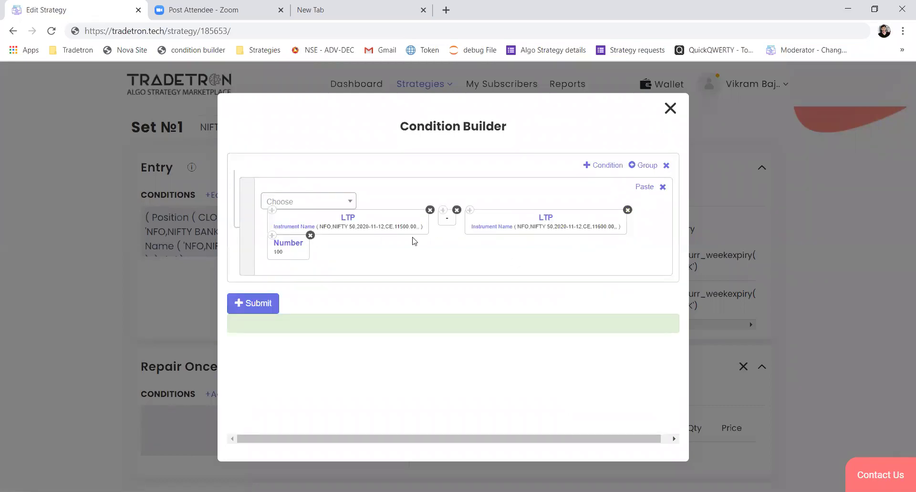
# Remove the Number 100 keyword and add a less-than operator after the second LTP keyword.
pyautogui.click(310, 235)
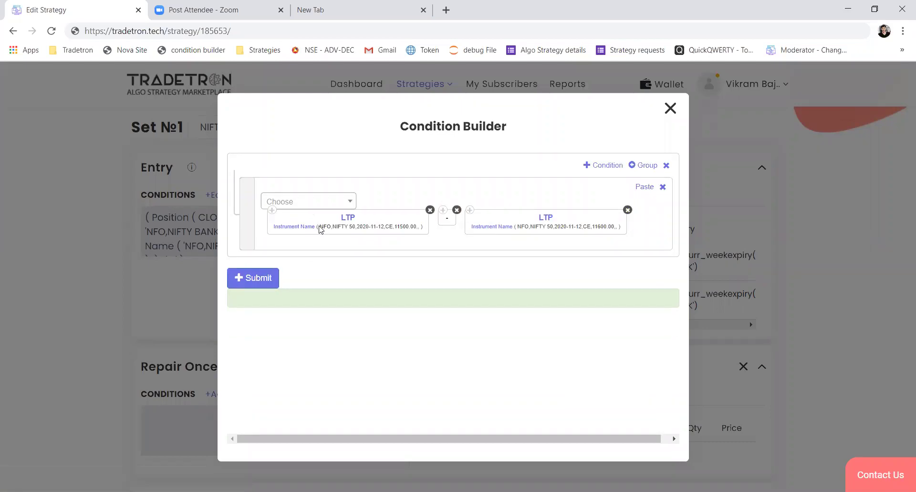
pyautogui.click(332, 202)
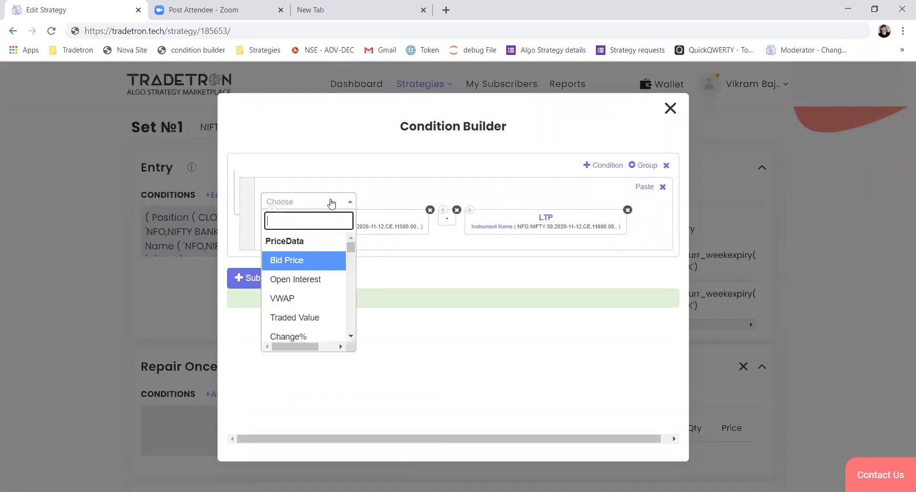
pyautogui.write('<')
pyautogui.press('Return')
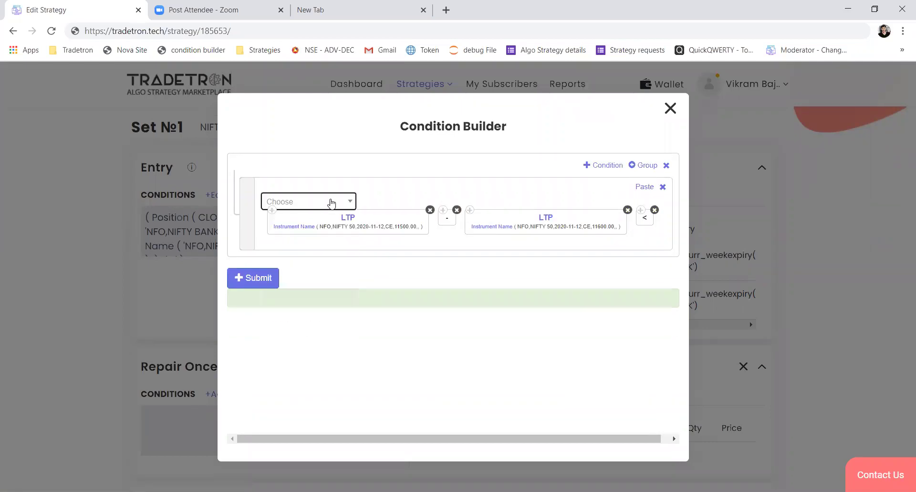
# Add a Number keyword with the value 40 at the end of the condition.
pyautogui.click(332, 202)
pyautogui.write('number')
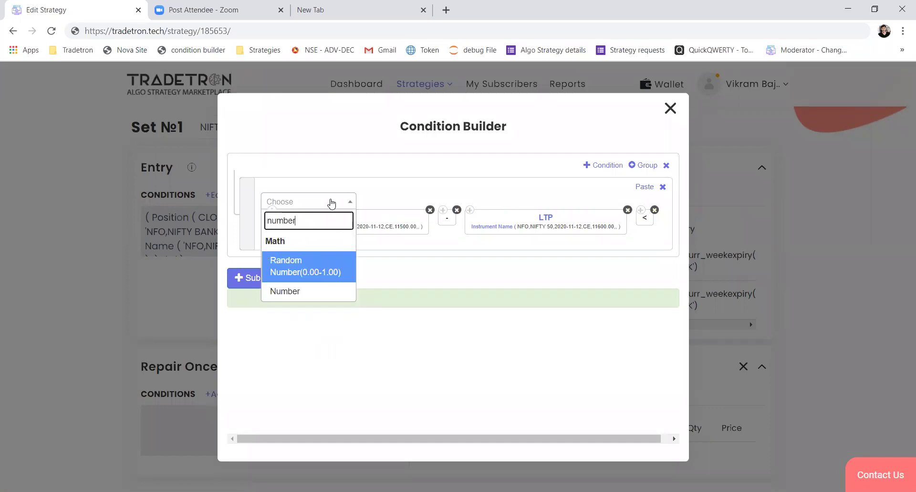
pyautogui.press('Down')
pyautogui.press('Return')
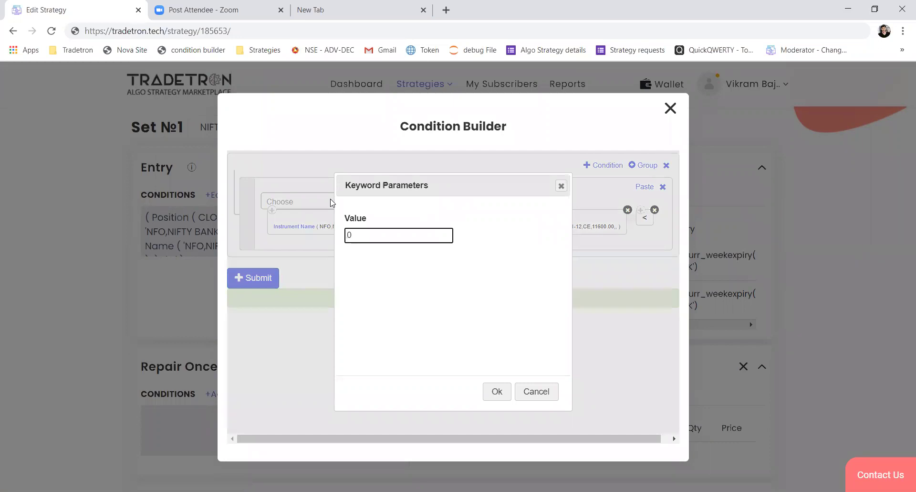
pyautogui.write('40')
pyautogui.press('Delete')
pyautogui.press('Return')
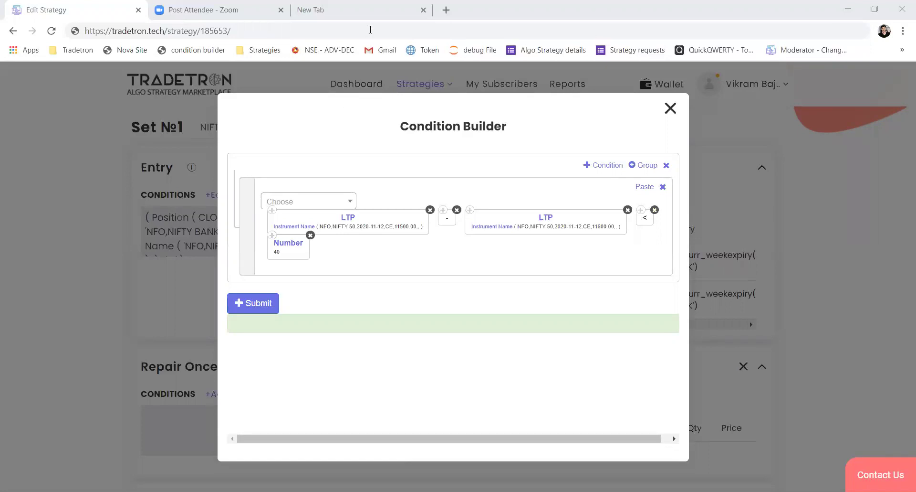
# Close the Condition Builder without submitting the LTP difference condition.
pyautogui.click(366, 8)
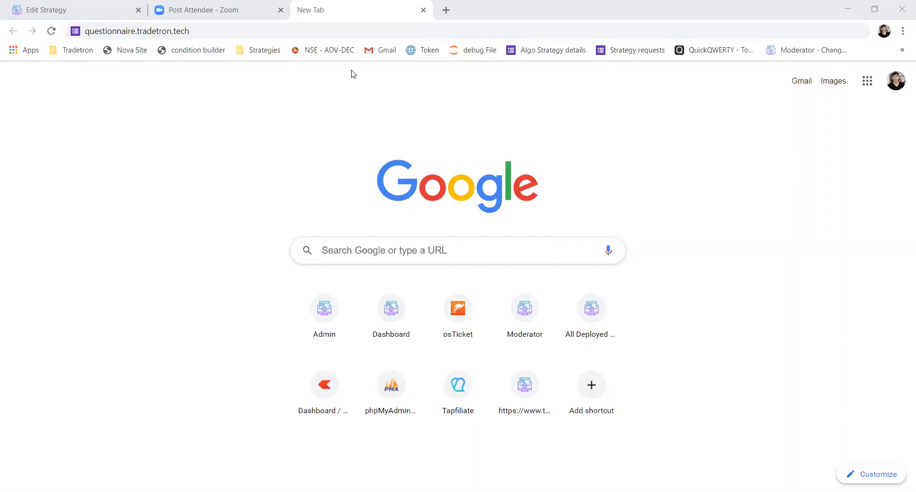
pyautogui.click(100, 3)
pyautogui.click(670, 108)
# Set the trailing stop loss to activate at 4000.
pyautogui.moveTo(903, 178); pyautogui.dragTo(903, 351)
pyautogui.scroll(-5, 805, 321)
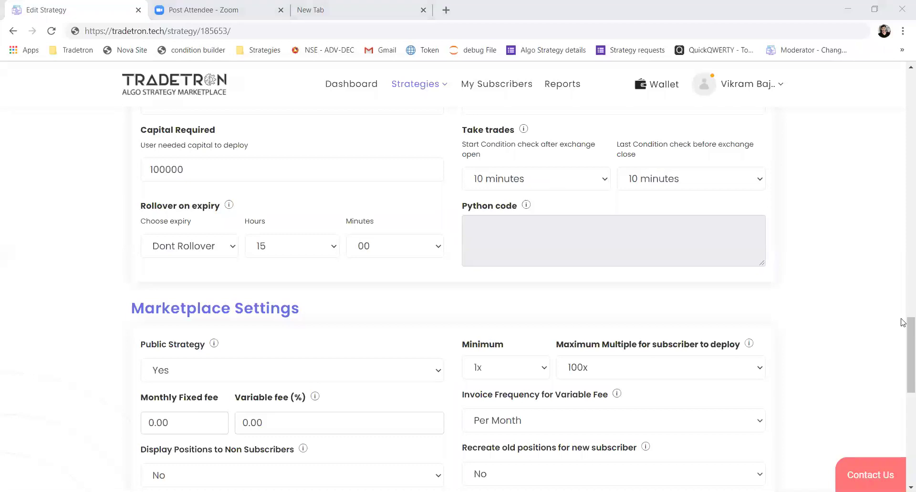
pyautogui.moveTo(908, 319); pyautogui.dragTo(908, 302)
pyautogui.scroll(2, 542, 234)
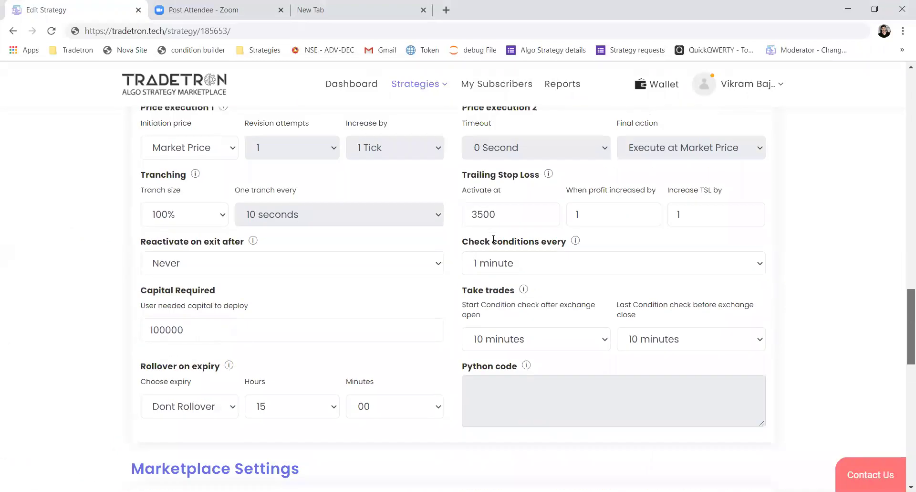
pyautogui.press('Tab')
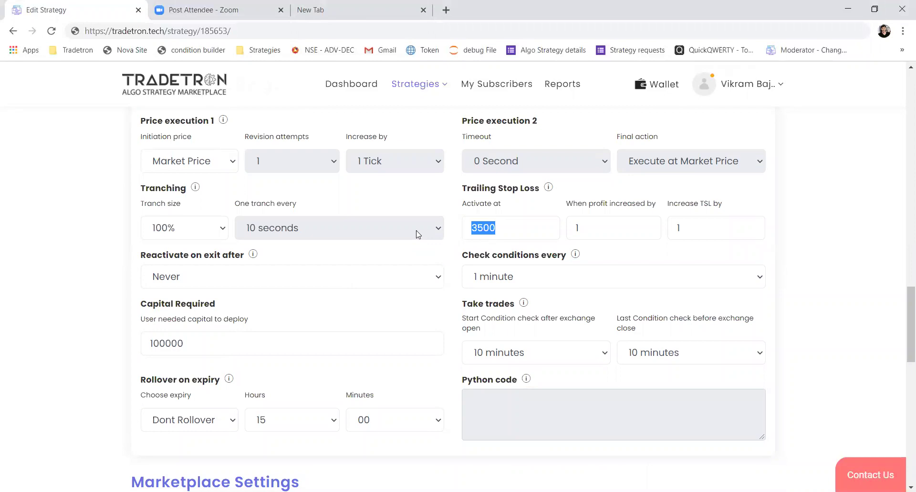
pyautogui.write('4000')
pyautogui.doubleClick(473, 227)
pyautogui.click(502, 212)
# Set the trailing stop loss to rise by 100 whenever profit increases by 100.
pyautogui.doubleClick(591, 230)
pyautogui.write('0')
pyautogui.click(536, 228)
pyautogui.click(579, 227)
pyautogui.doubleClick(579, 227)
pyautogui.press('BackSpace')
pyautogui.write('100')
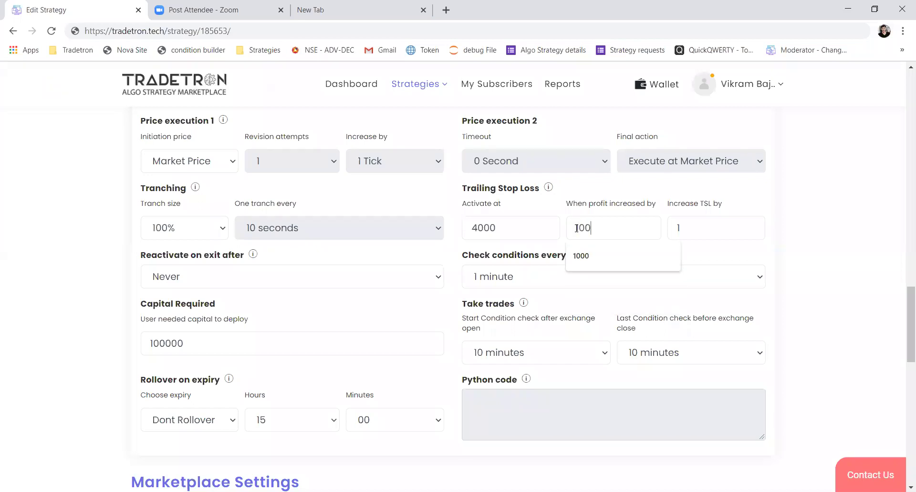
pyautogui.click(688, 226)
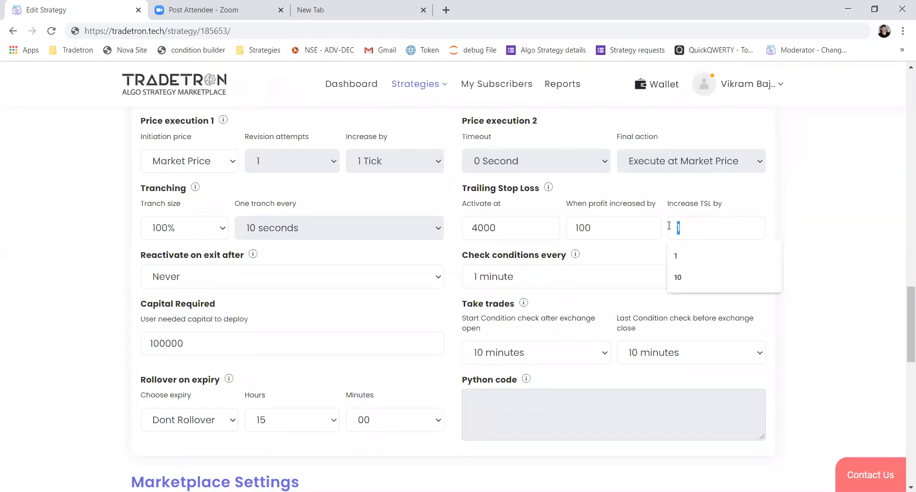
pyautogui.write('00')
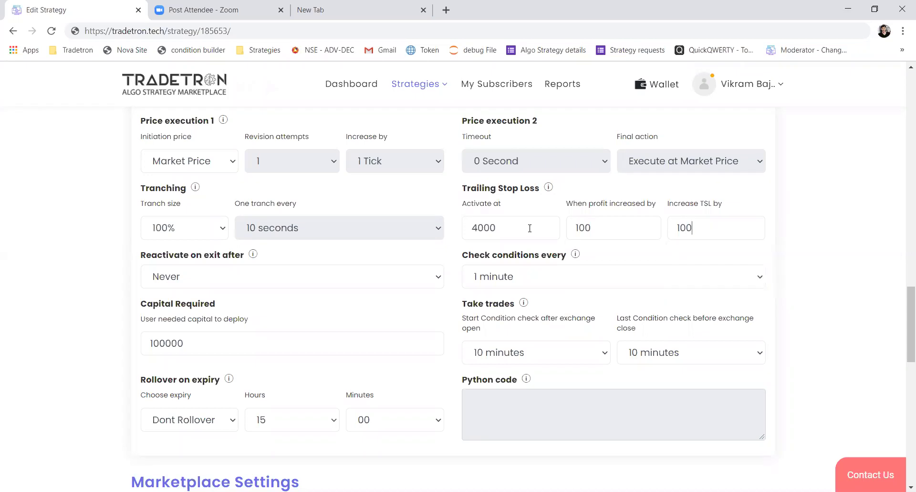
# Try different example values for the trailing stop loss activation and profit increase, ending with a profit increase of 1000.
pyautogui.moveTo(514, 228); pyautogui.dragTo(480, 223)
pyautogui.press('BackSpace')
pyautogui.write('100')
pyautogui.moveTo(478, 228); pyautogui.dragTo(481, 228)
pyautogui.write('2')
pyautogui.moveTo(580, 227); pyautogui.dragTo(571, 226)
pyautogui.write('2')
pyautogui.moveTo(482, 227); pyautogui.dragTo(477, 227)
pyautogui.press('BackSpace')
pyautogui.press('BackSpace')
pyautogui.write('50')
pyautogui.click(590, 226)
pyautogui.doubleClick(590, 225)
pyautogui.write('1000')
# Set the trailing stop loss to activate at 4000 and rise by 2 whenever profit increases by 1.
pyautogui.doubleClick(470, 228)
pyautogui.write('4000')
pyautogui.press('Tab')
pyautogui.write('1')
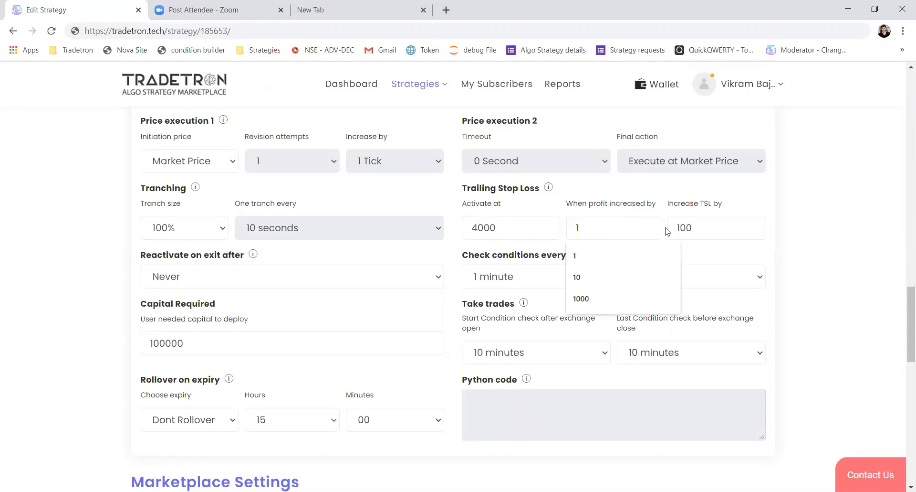
pyautogui.press('Tab')
pyautogui.write('2')
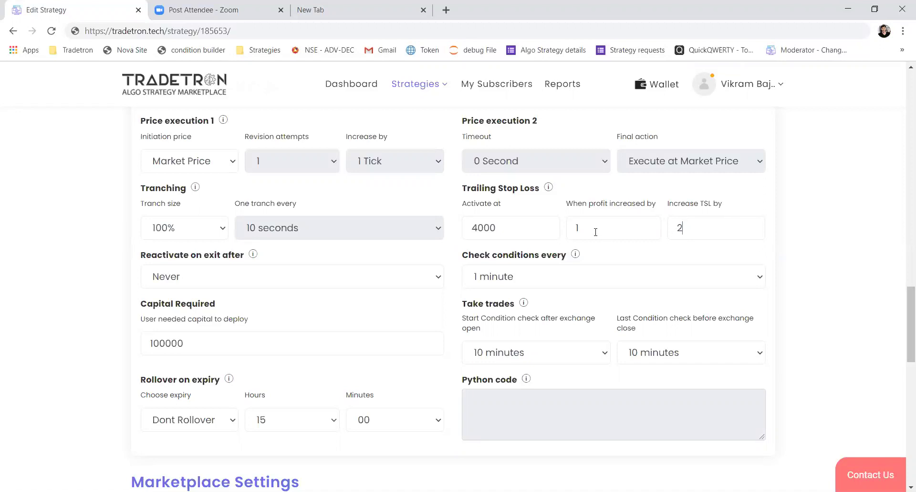
# Set the trailing stop loss profit increase to 3.
pyautogui.hotkey('shift', 'Tab')
pyautogui.write('3')
pyautogui.press('Tab')
pyautogui.moveTo(499, 225); pyautogui.dragTo(473, 224)
pyautogui.click(501, 225)
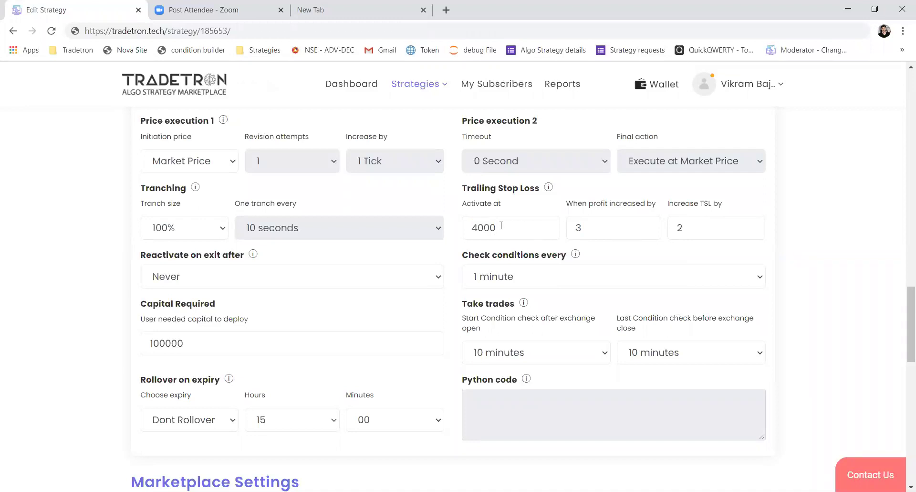
pyautogui.doubleClick(466, 225)
pyautogui.click(706, 254)
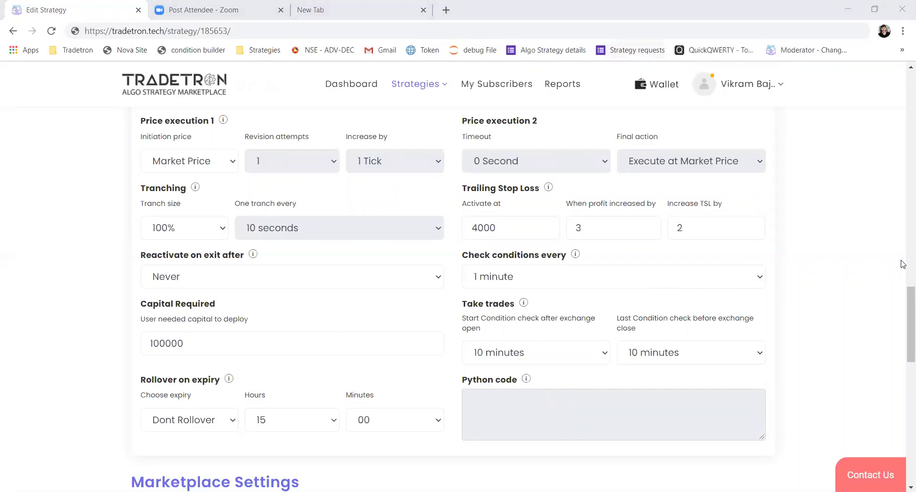
# Open the Strategy Templates page in a new browser tab and look through the available templates.
pyautogui.moveTo(903, 296); pyautogui.dragTo(906, 409)
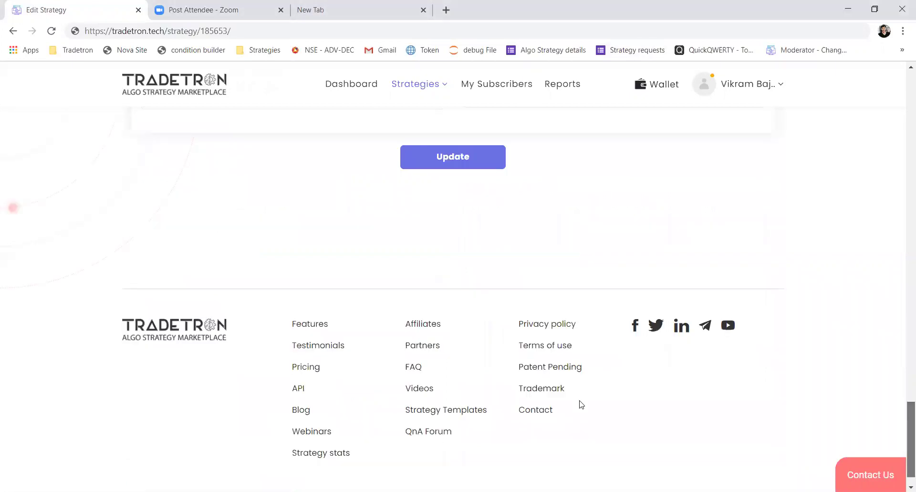
pyautogui.rightClick(468, 409)
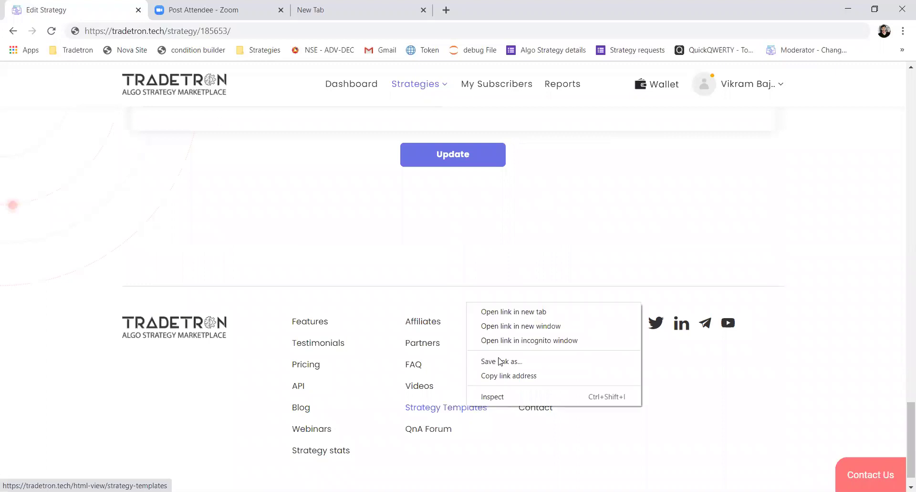
pyautogui.click(501, 311)
pyautogui.click(225, 10)
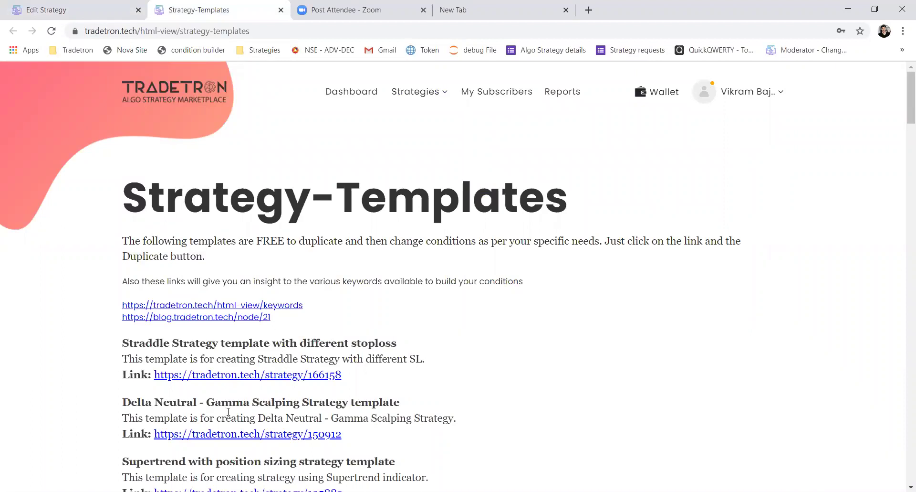
pyautogui.scroll(-1, 229, 415)
pyautogui.scroll(-7, 228, 415)
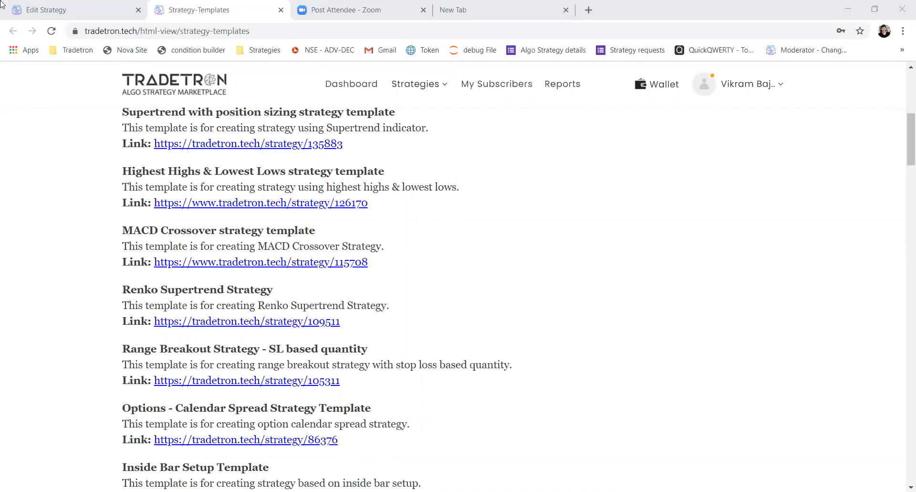
# Return to the Edit Strategy page and open the condition builder for the Repair Once conditions.
pyautogui.click(38, 4)
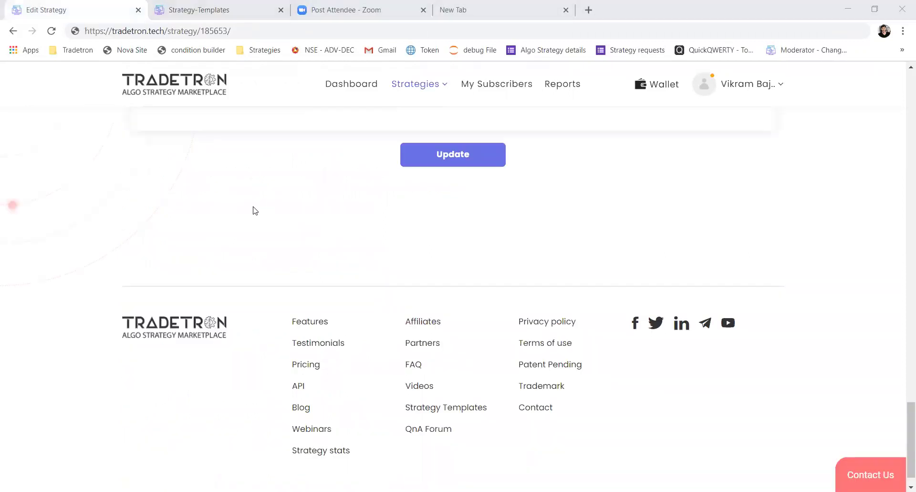
pyautogui.scroll(15, 256, 210)
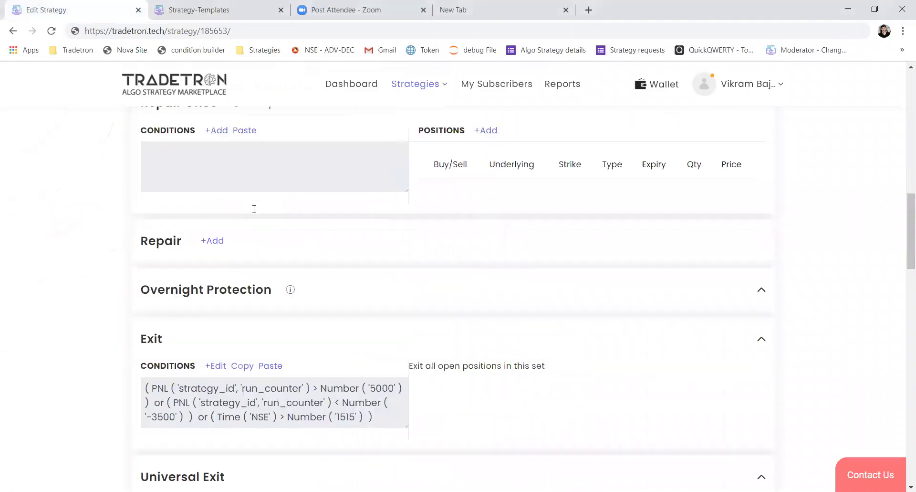
pyautogui.scroll(-7, 254, 208)
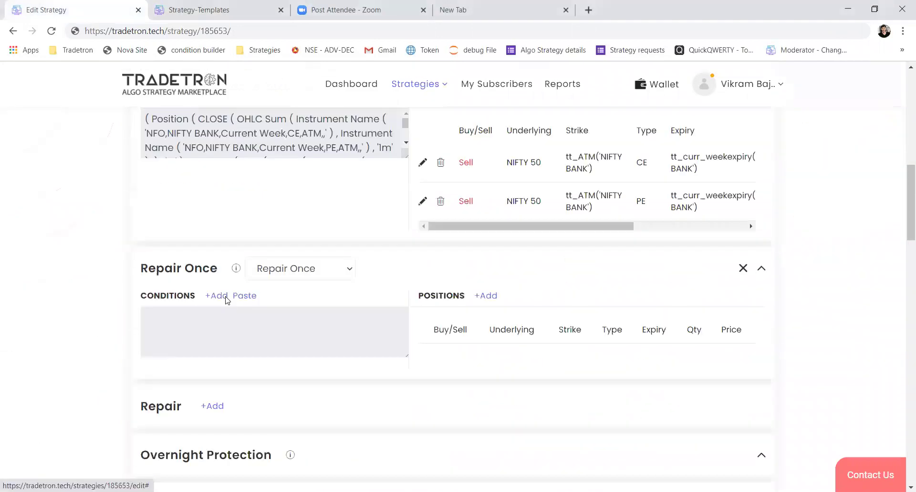
# Start the condition with a Position keyword using the OPEN series at position 0.
pyautogui.click(337, 187)
pyautogui.click(329, 189)
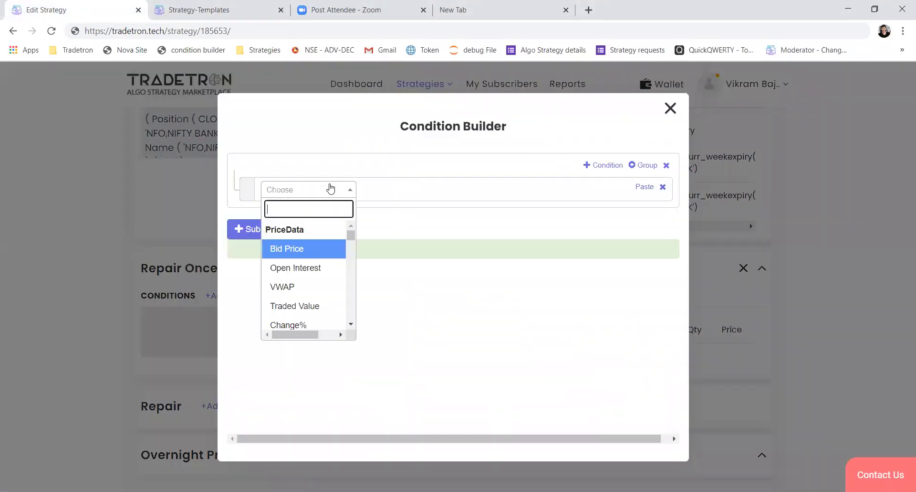
pyautogui.write('pd')
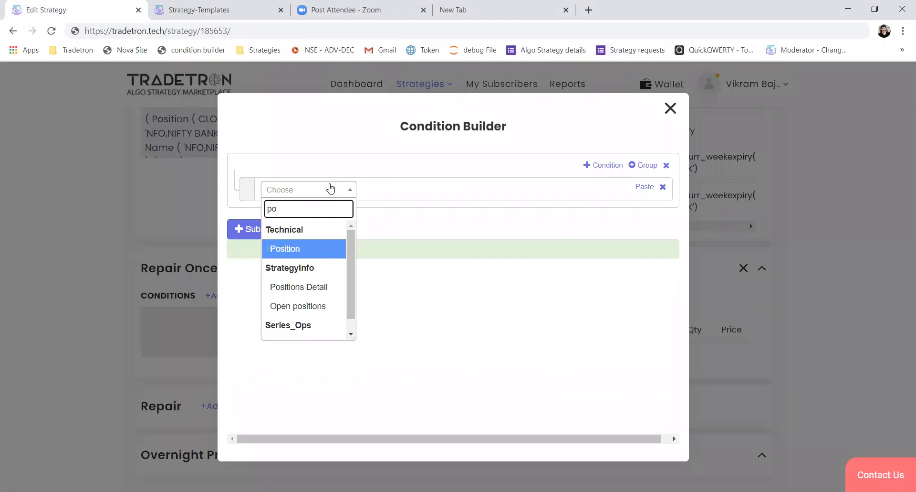
pyautogui.press('Return')
pyautogui.write('op')
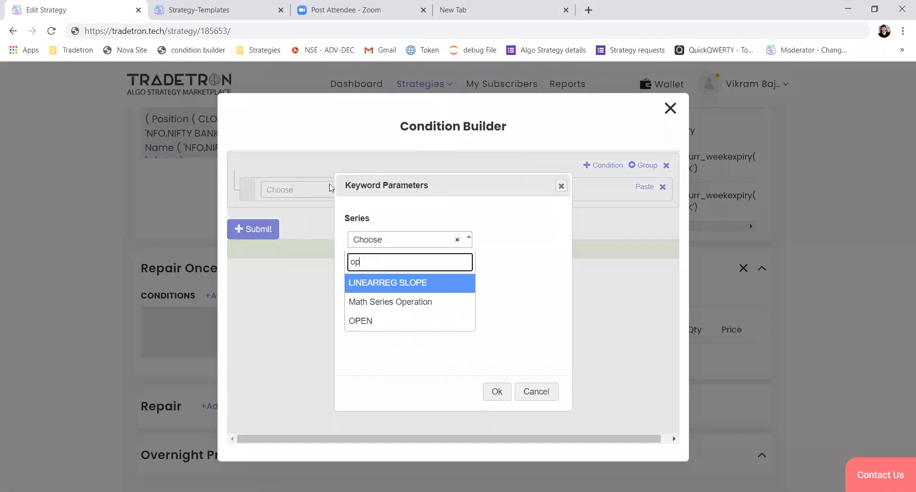
pyautogui.press('Down')
pyautogui.press('Down')
pyautogui.press('Return')
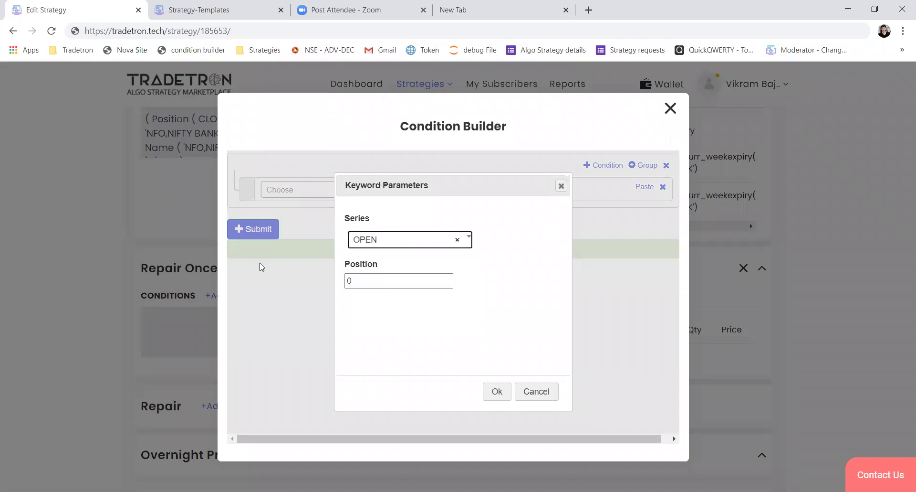
pyautogui.click(494, 391)
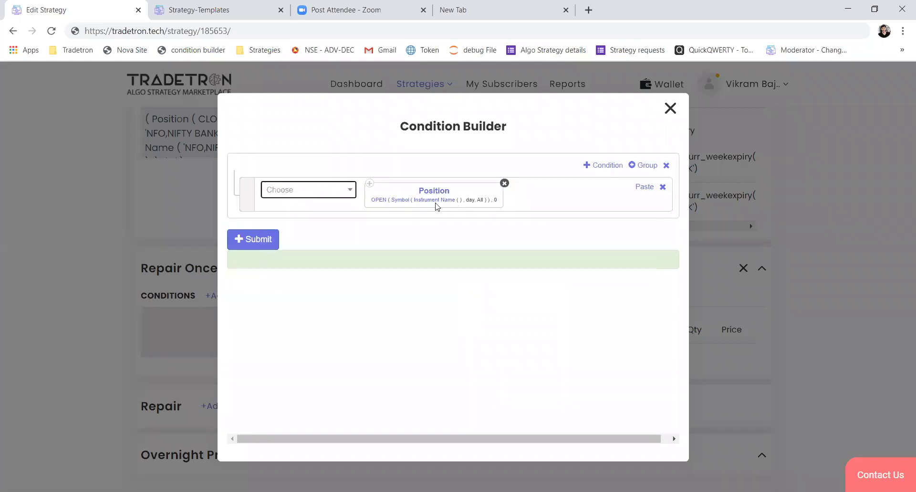
# Append a division operator after the OPEN position in the condition.
pyautogui.click(324, 197)
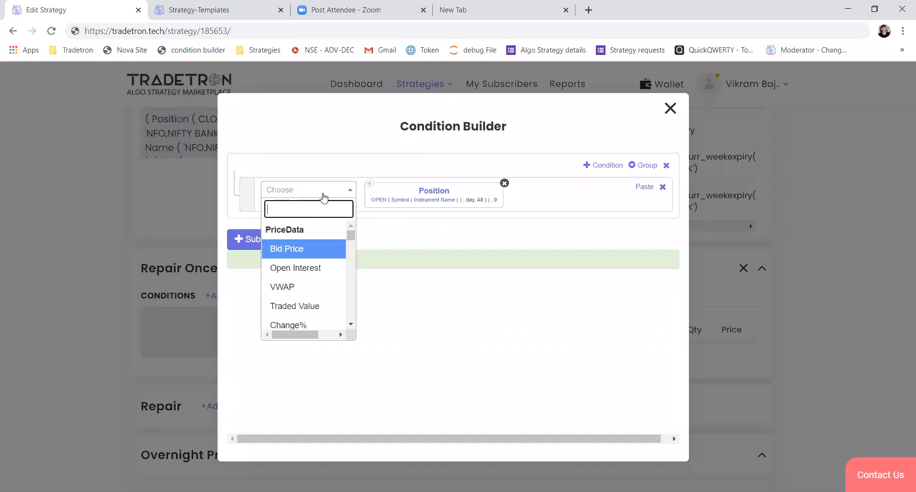
pyautogui.write('/')
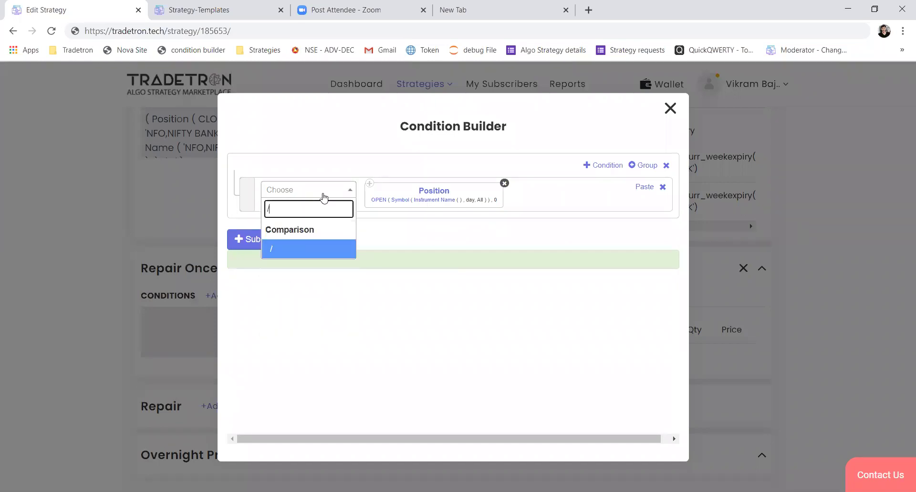
pyautogui.press('Return')
# Add a second Position keyword using the CLOSE series at position -1 as the divisor.
pyautogui.click(324, 196)
pyautogui.write('po')
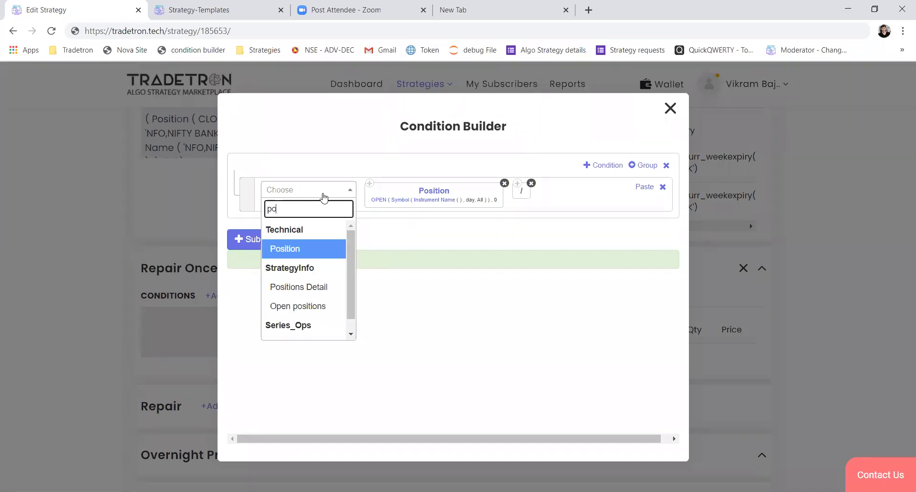
pyautogui.press('Return')
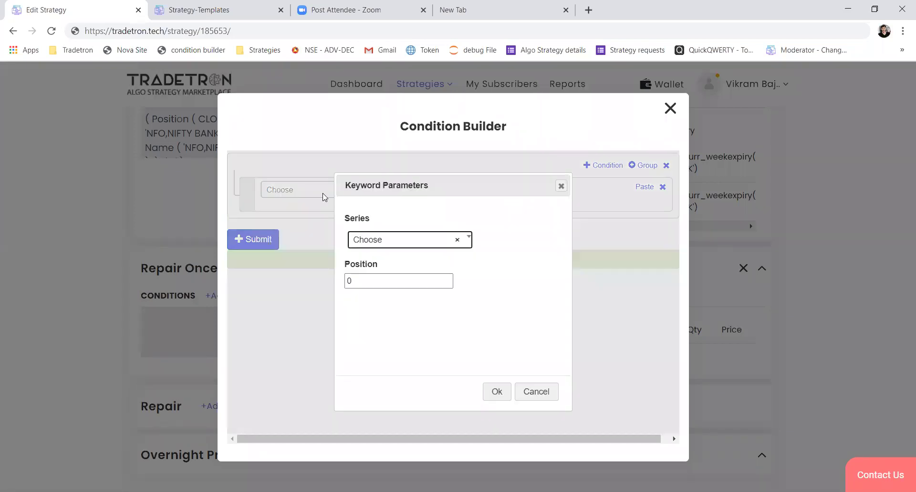
pyautogui.press('Return')
pyautogui.write('clo')
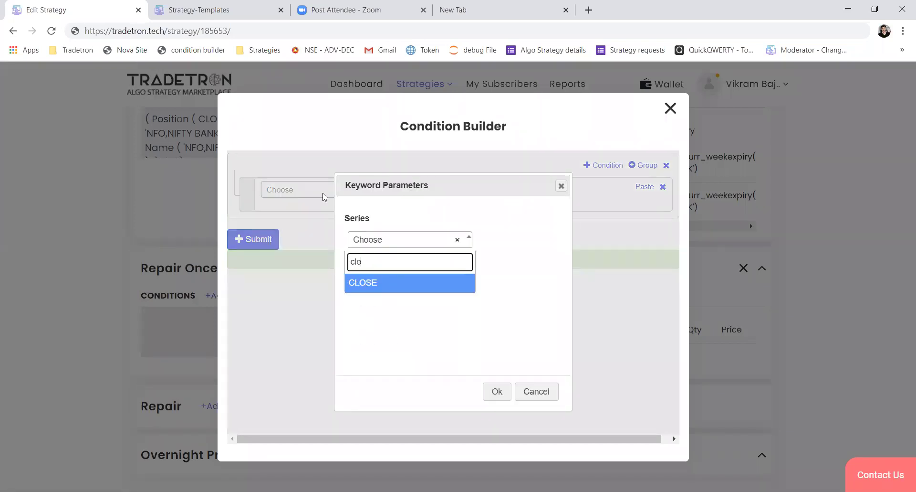
pyautogui.press('Return')
pyautogui.press('Tab')
pyautogui.write('-1')
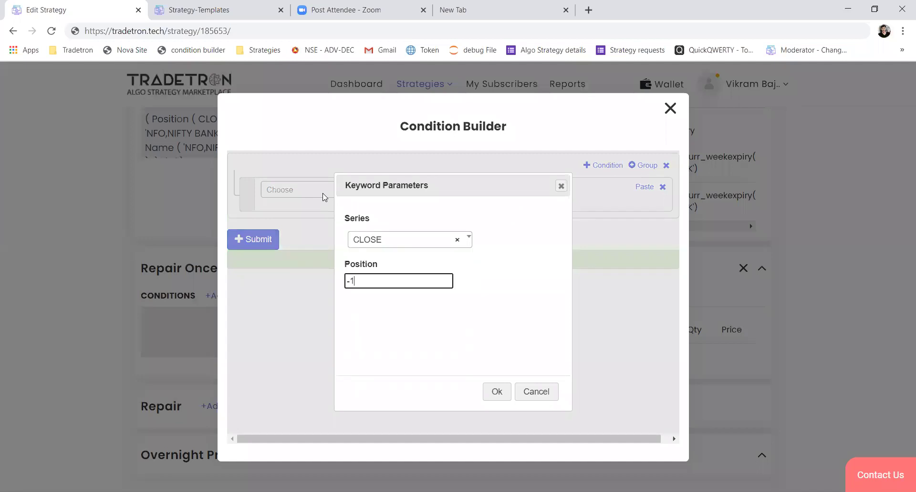
pyautogui.press('Tab')
pyautogui.press('Return')
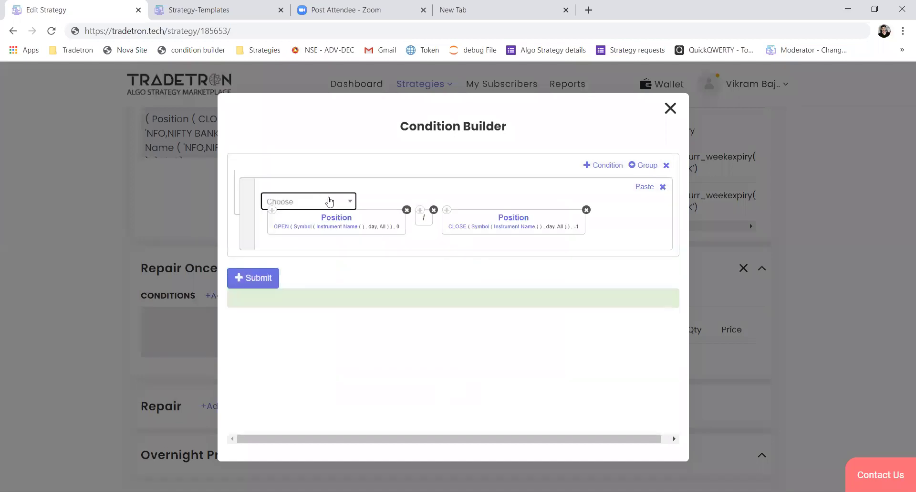
# Complete the gap-up condition by requiring the open-to-close ratio to be greater than the Number 1.025.
pyautogui.click(337, 204)
pyautogui.write('>')
pyautogui.press('Return')
pyautogui.write('number')
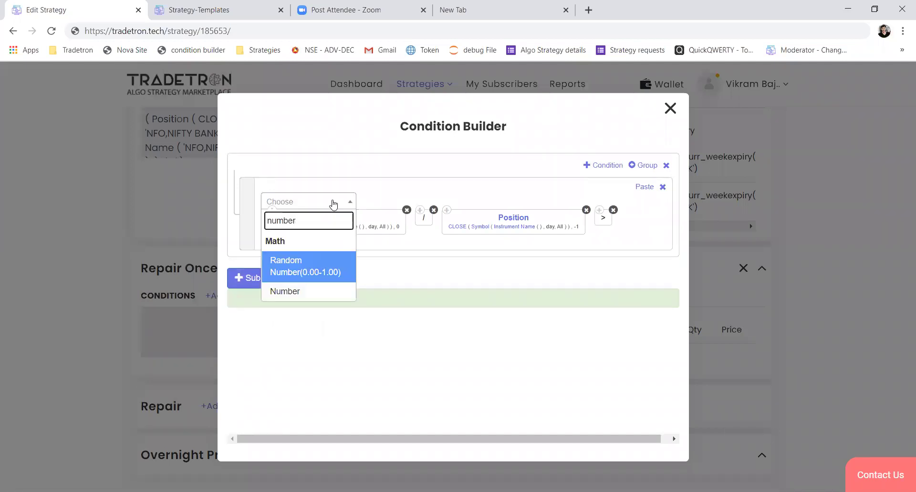
pyautogui.press('Down')
pyautogui.press('Return')
pyautogui.write('1.0')
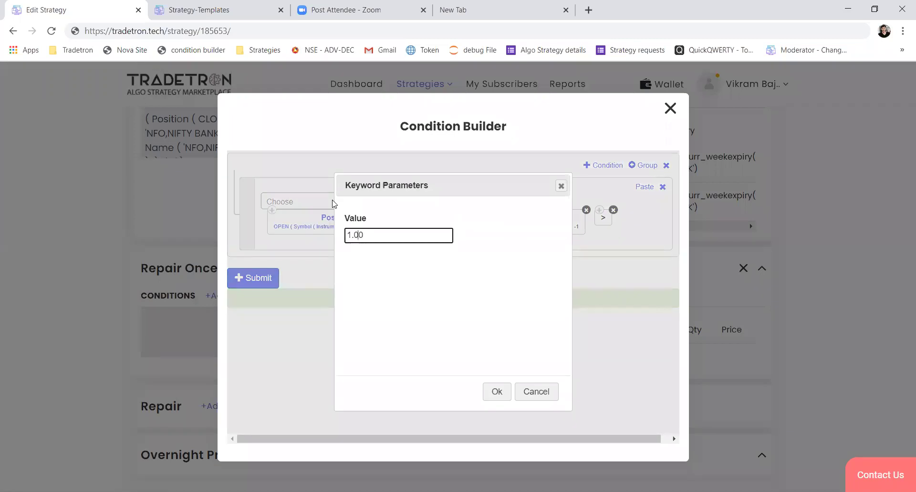
pyautogui.write('2')
pyautogui.press('Delete')
pyautogui.write('5')
pyautogui.click(493, 396)
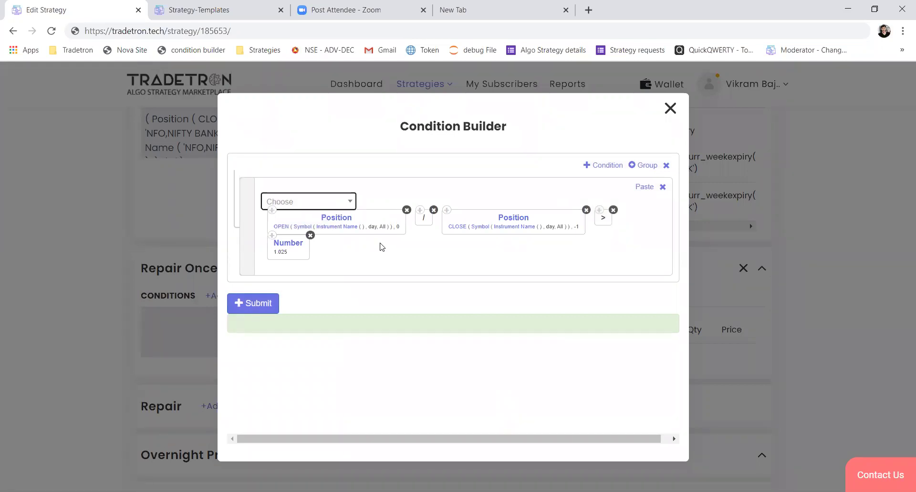
pyautogui.scroll(4, 382, 247)
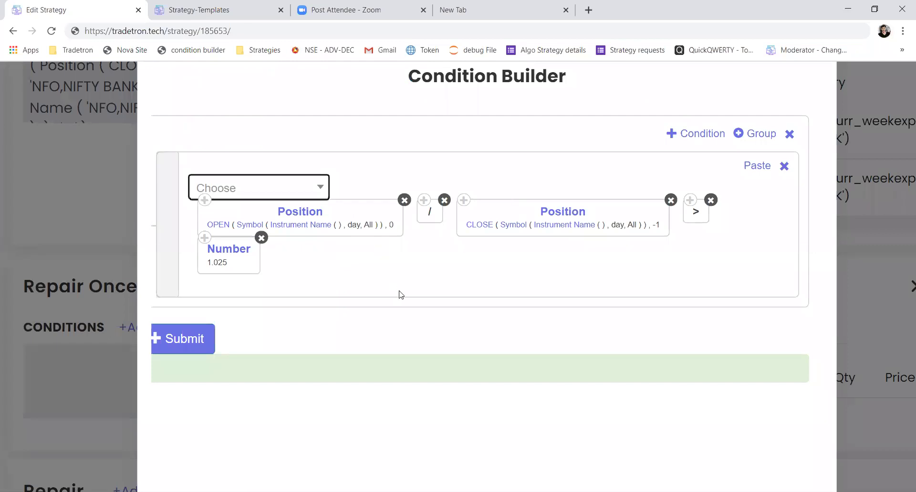
pyautogui.scroll(-4, 400, 294)
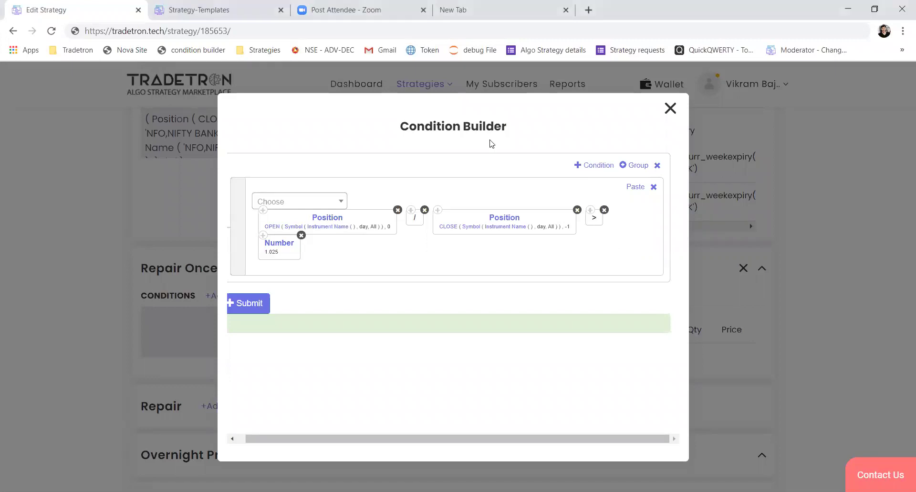
# Add a second condition and start it with a Position keyword using the EMA series at position 0.
pyautogui.click(600, 169)
pyautogui.click(296, 297)
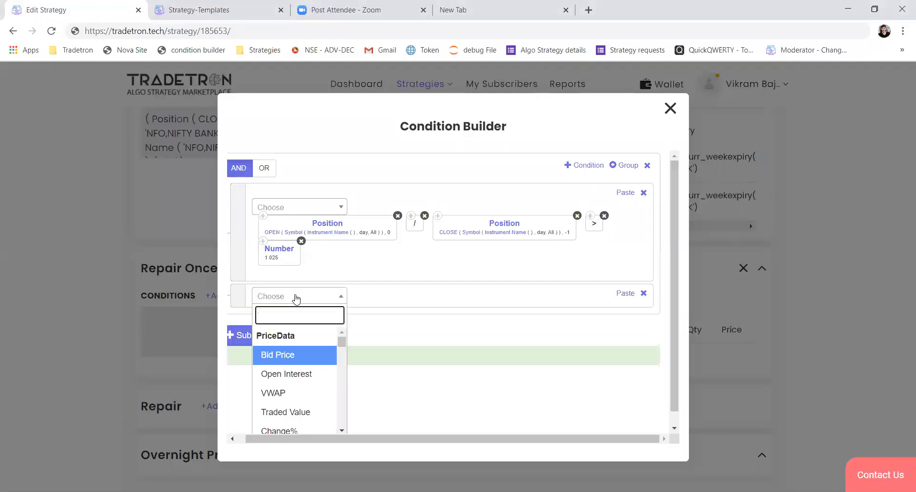
pyautogui.write('po')
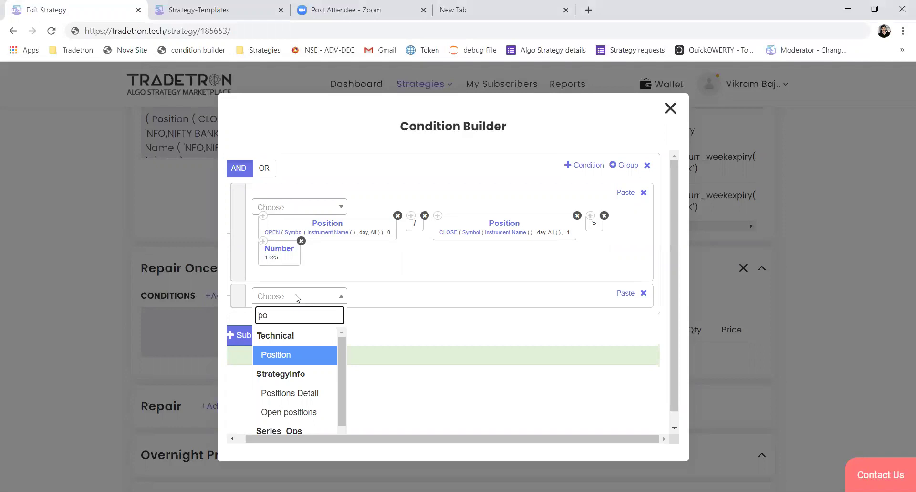
pyautogui.press('Return')
pyautogui.write('ema')
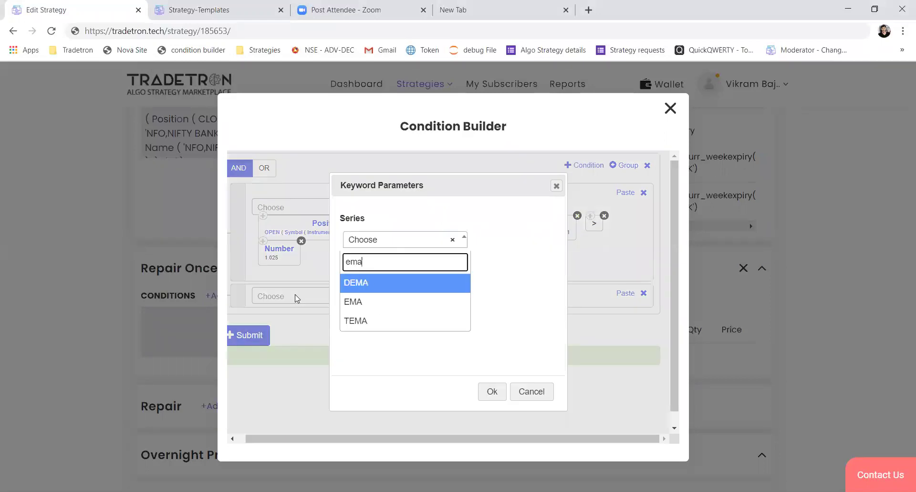
pyautogui.press('Down')
pyautogui.press('Return')
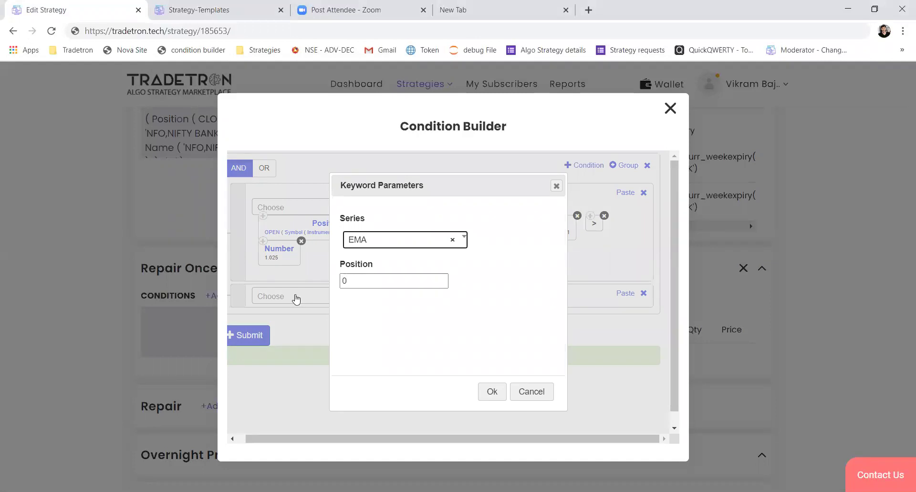
pyautogui.press('Return')
# Set the EMA's period to 25 and its source series to Volume series.
pyautogui.click(369, 308)
pyautogui.press('Tab')
pyautogui.write('25')
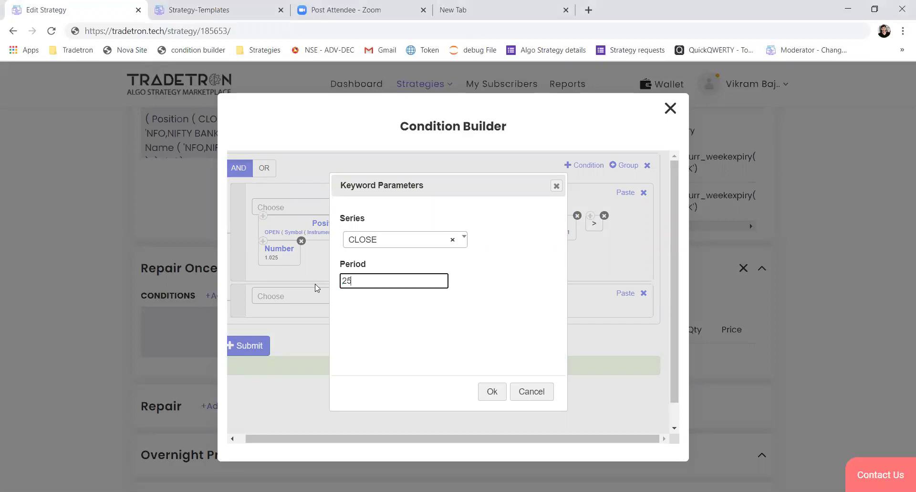
pyautogui.press('Return')
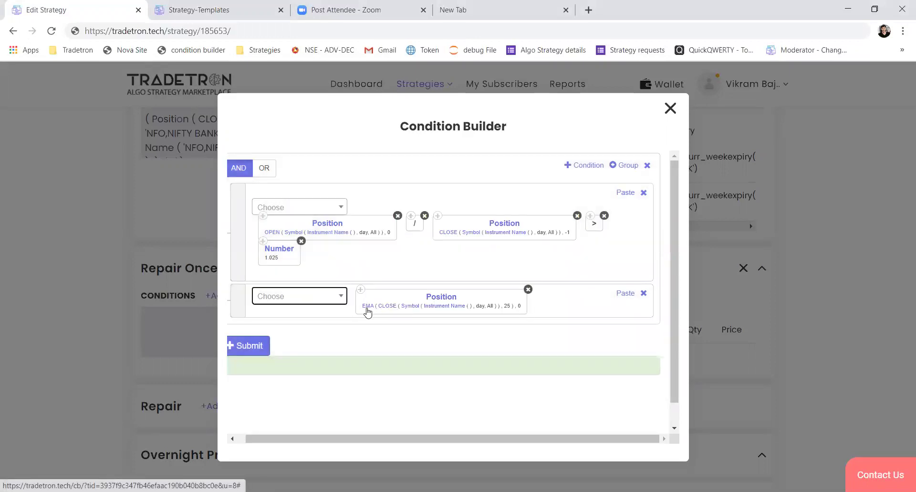
pyautogui.click(366, 307)
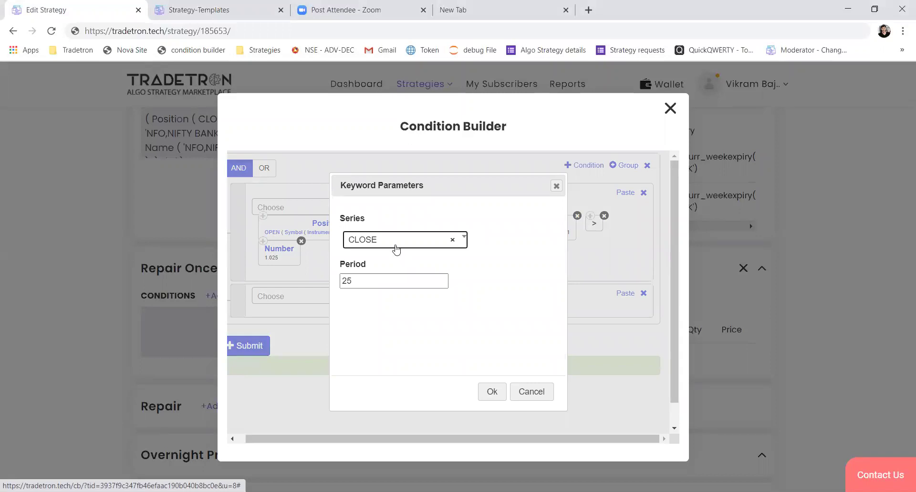
pyautogui.click(395, 246)
pyautogui.write('vo')
pyautogui.press('Return')
pyautogui.click(491, 391)
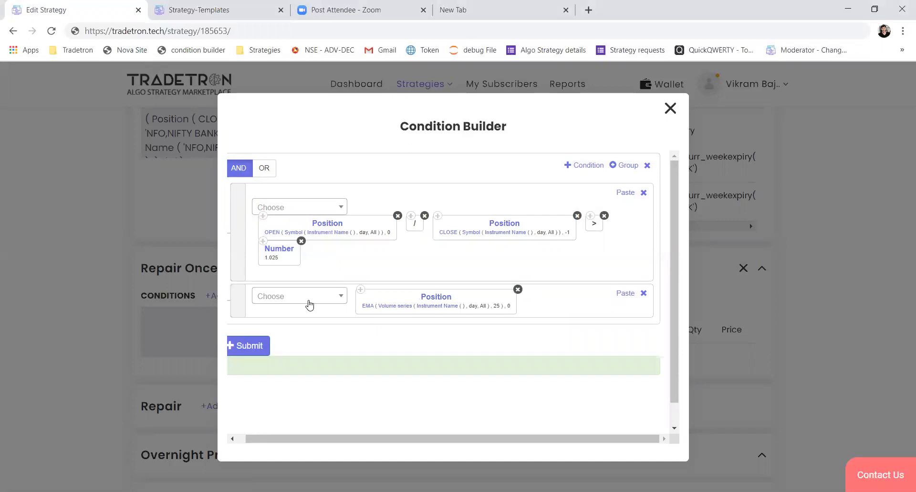
# Require the 25-period volume EMA to be greater than the Number 500000.
pyautogui.click(308, 301)
pyautogui.write('>')
pyautogui.press('Return')
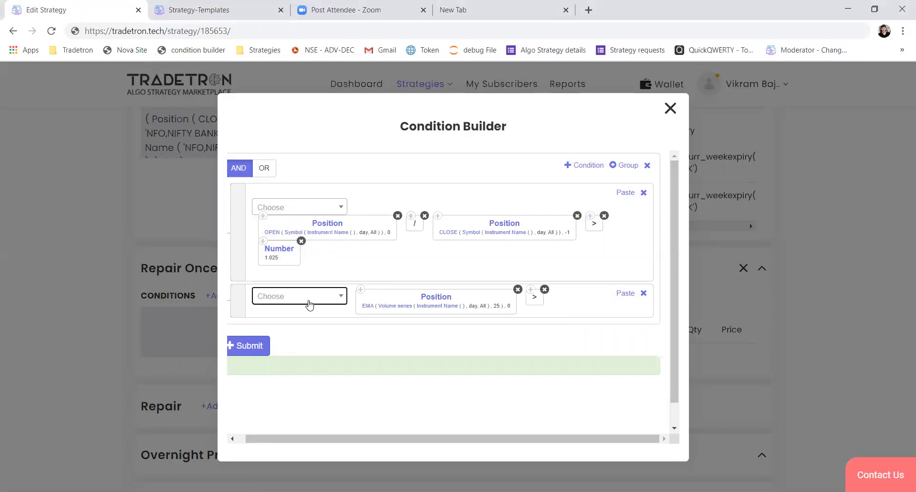
pyautogui.click(309, 303)
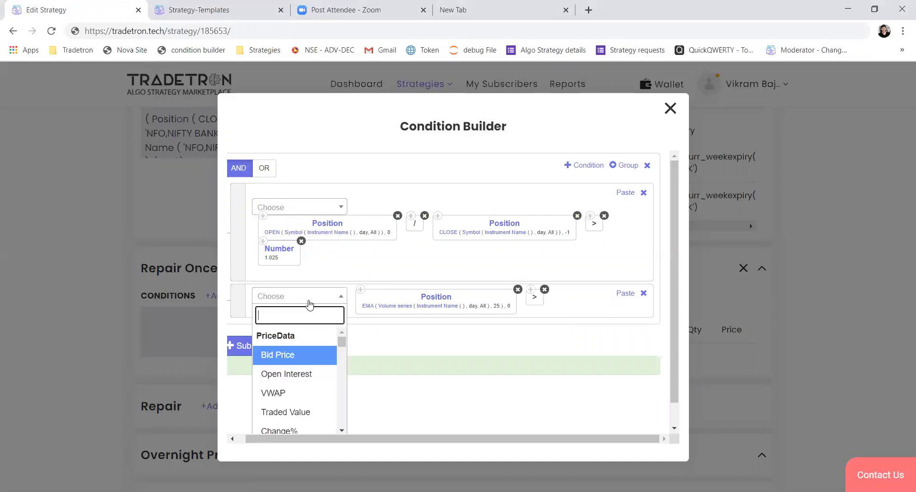
pyautogui.write('num')
pyautogui.press('Down')
pyautogui.press('Return')
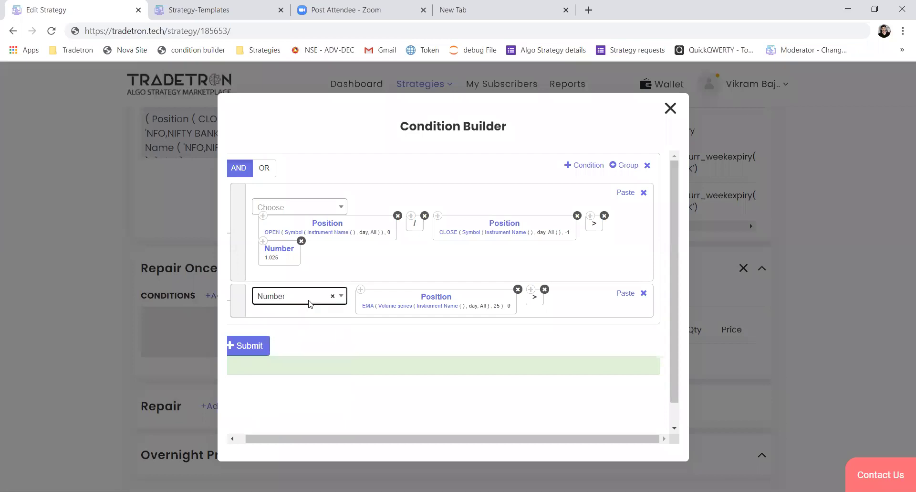
pyautogui.write('50000')
pyautogui.press('Tab')
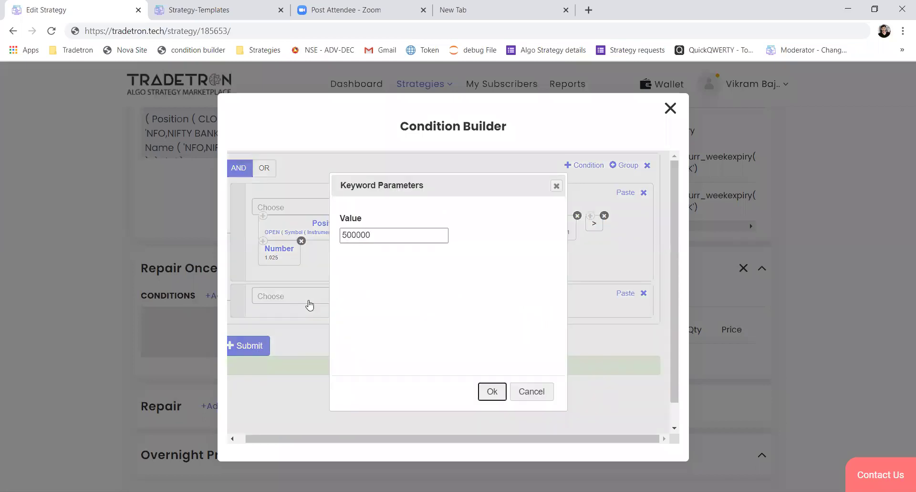
pyautogui.press('Return')
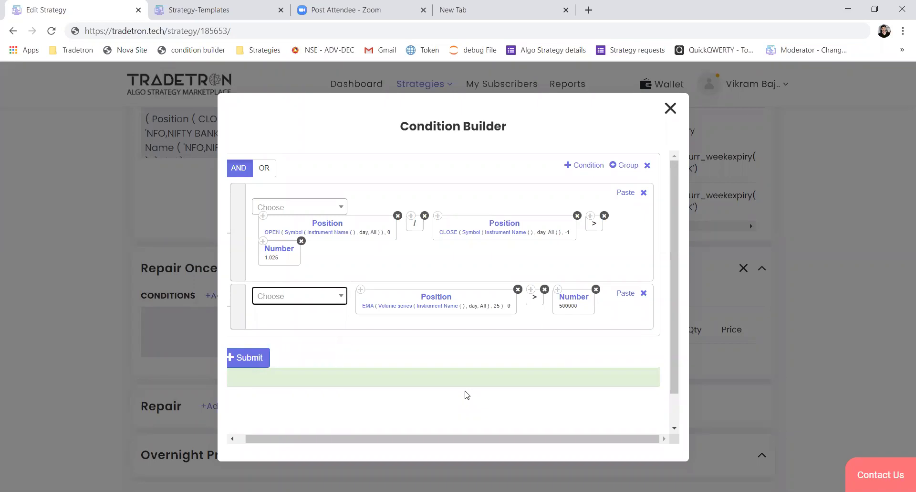
# Add a third condition row below the volume EMA condition.
pyautogui.hotkey('alt', 'Tab')
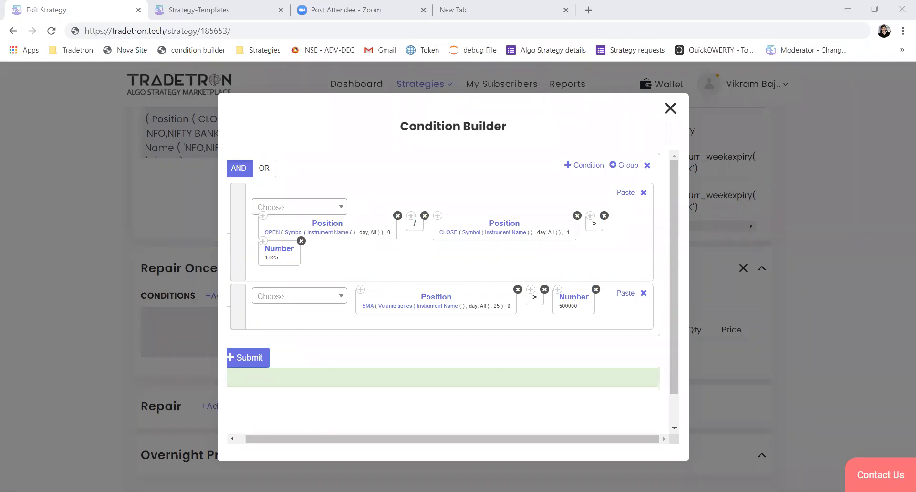
pyautogui.click(582, 168)
# Try starting the third condition with a Divide Array keyword.
pyautogui.click(301, 344)
pyautogui.write('atrr')
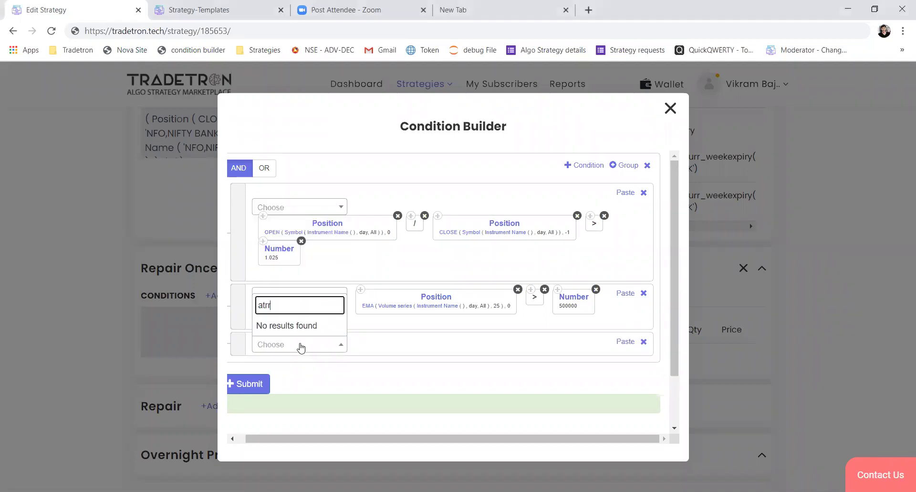
pyautogui.press('BackSpace')
pyautogui.press('BackSpace')
pyautogui.press('BackSpace')
pyautogui.write('rra')
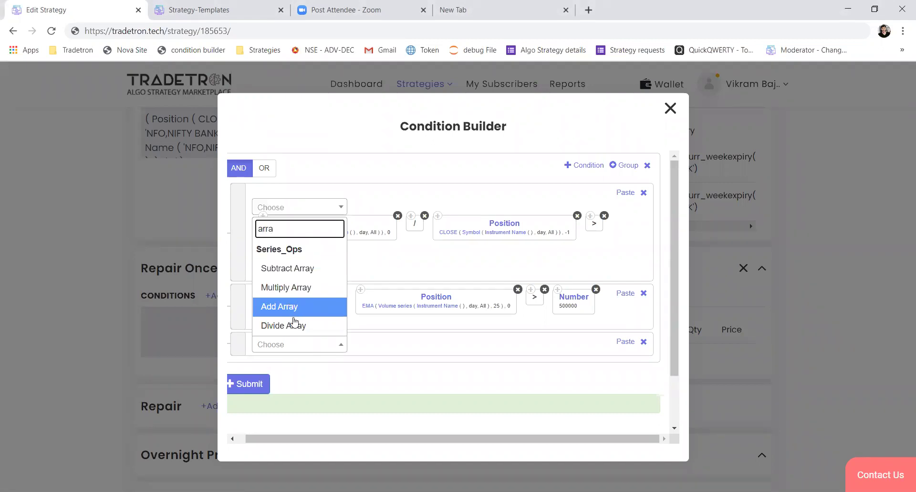
pyautogui.click(293, 324)
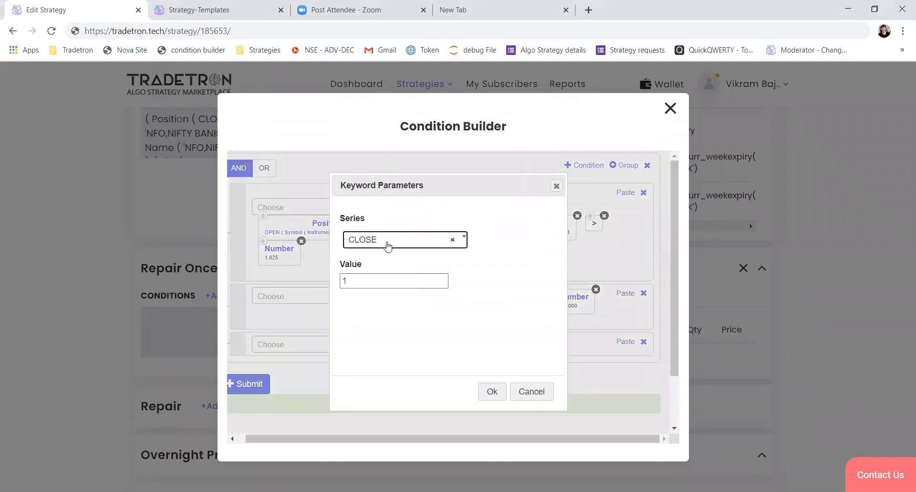
# Set the Divide Array's value to 5 on the CLOSE series, and remove the keyword from the third condition.
pyautogui.click(388, 246)
pyautogui.click(482, 250)
pyautogui.click(391, 276)
pyautogui.moveTo(390, 275); pyautogui.dragTo(334, 282)
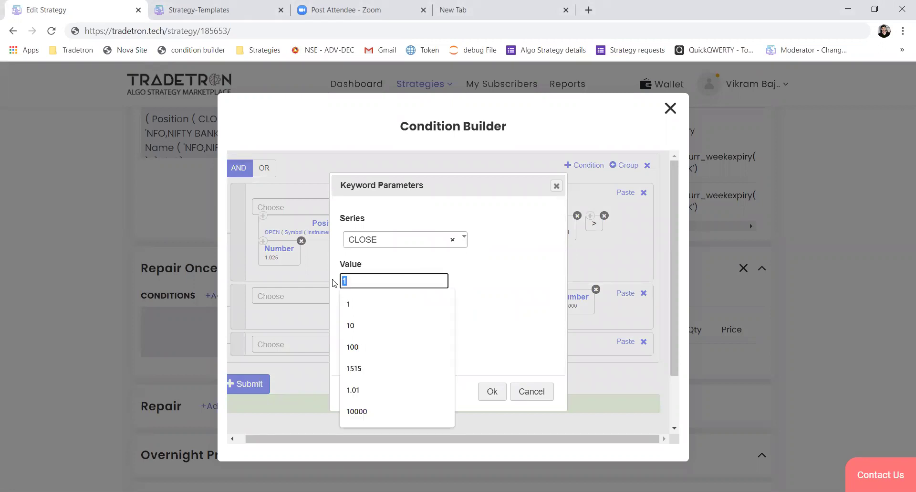
pyautogui.write('5')
pyautogui.click(492, 390)
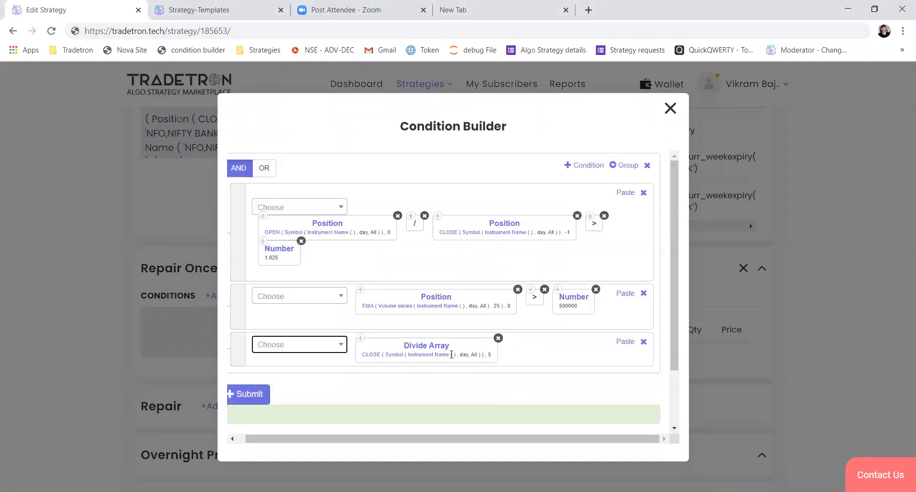
pyautogui.click(498, 337)
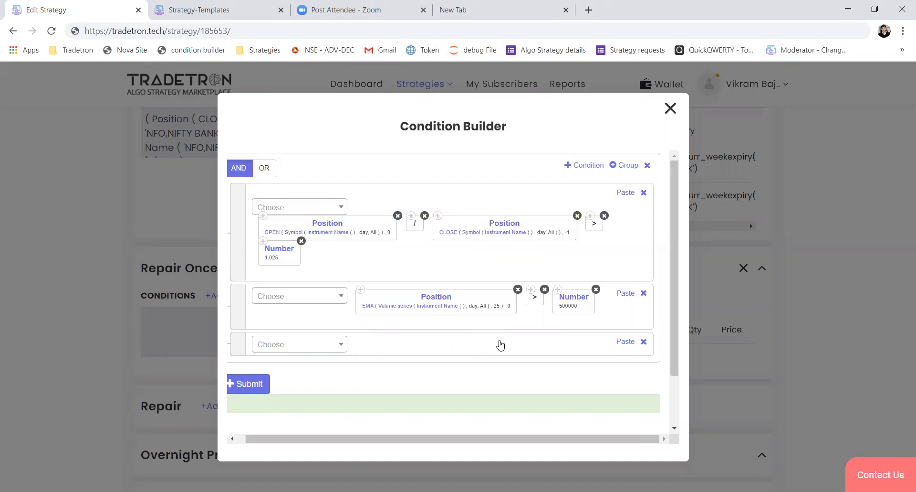
# Start the third condition with a Position keyword using the Multiply Array series at position 0.
pyautogui.click(290, 344)
pyautogui.write('po')
pyautogui.press('Return')
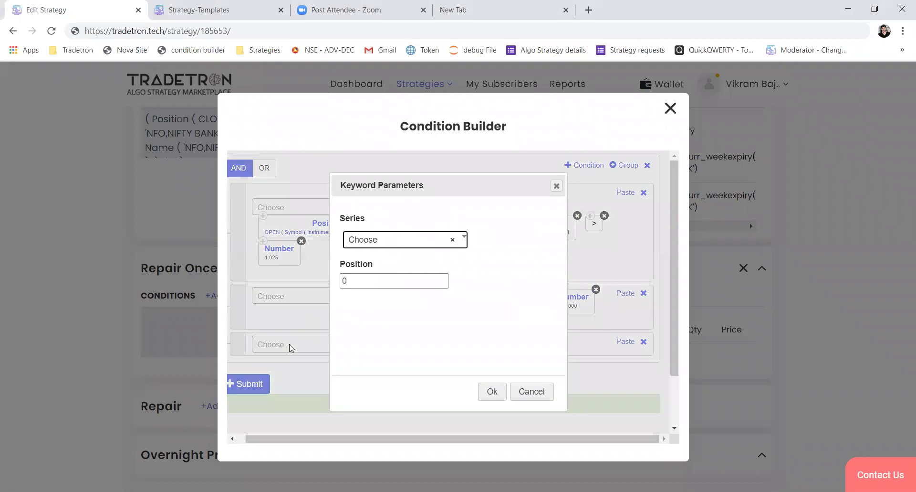
pyautogui.write('cl')
pyautogui.press('Return')
pyautogui.click(429, 246)
pyautogui.write('arra')
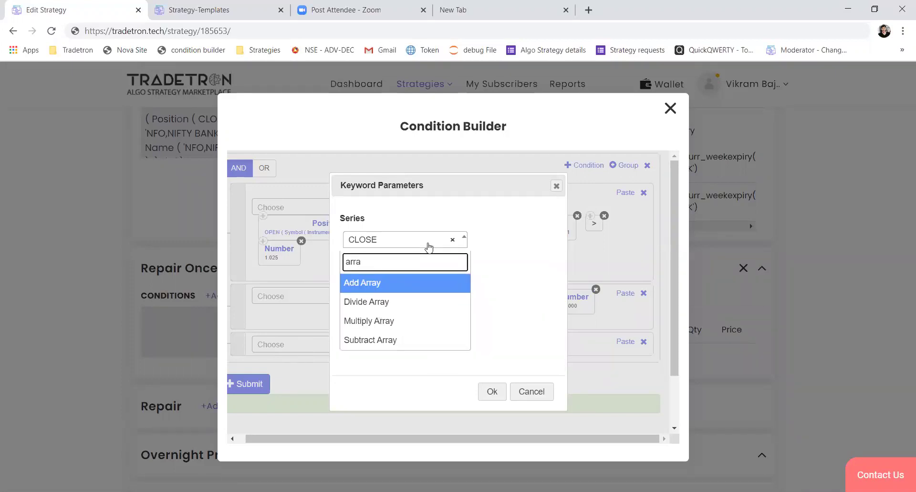
pyautogui.press('Down')
pyautogui.press('Down')
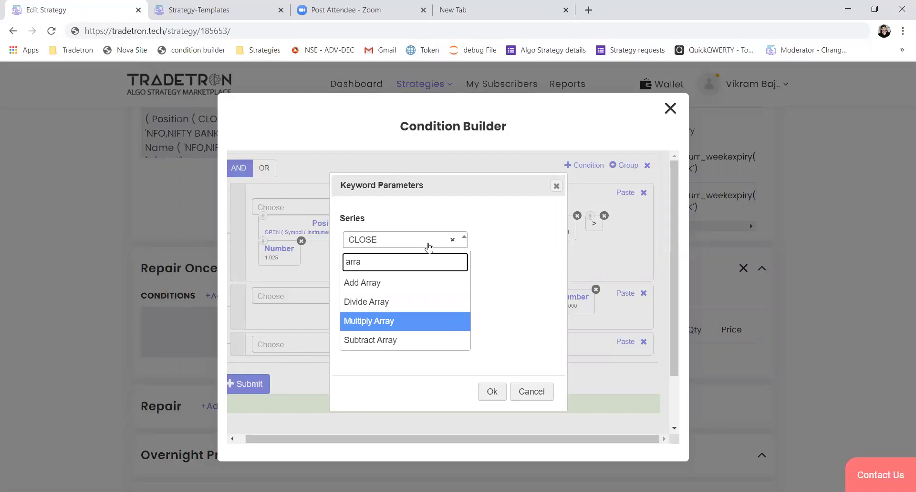
pyautogui.press('Return')
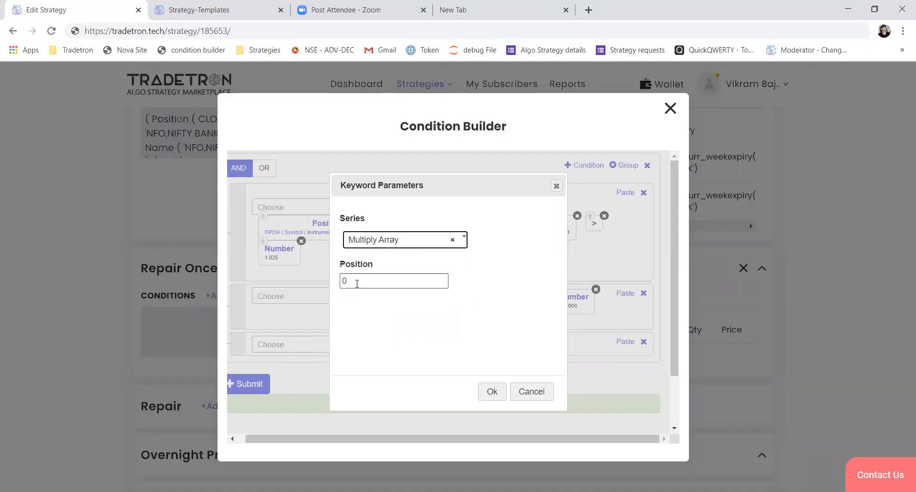
pyautogui.click(491, 390)
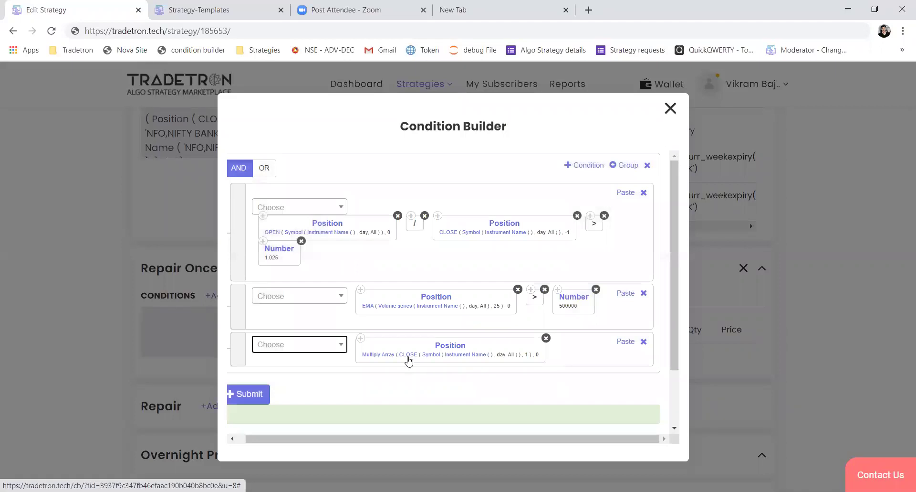
# Set the Multiply Array's series to EMA and its value to 1.02 in the third condition.
pyautogui.click(390, 355)
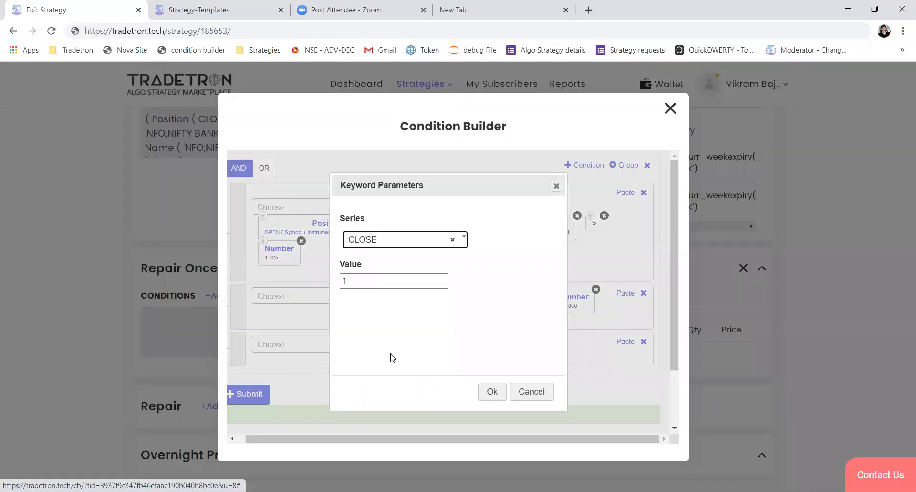
pyautogui.click(378, 248)
pyautogui.write('ema')
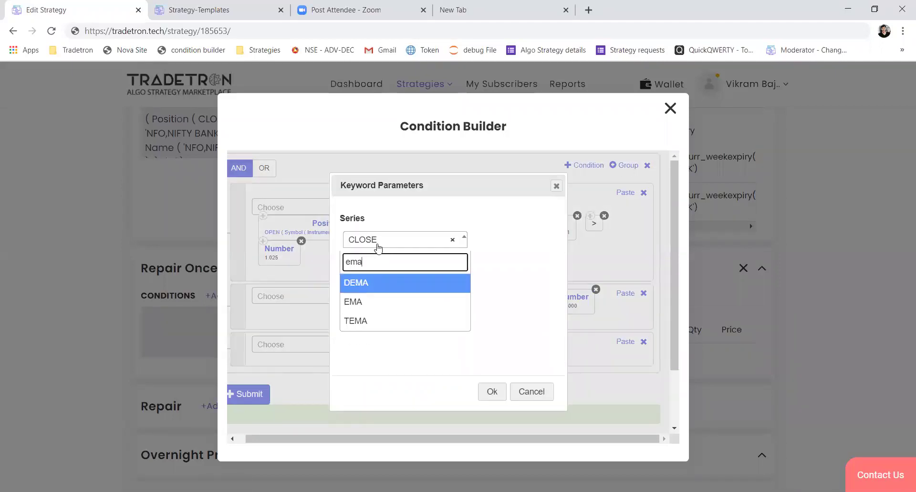
pyautogui.press('Down')
pyautogui.press('Return')
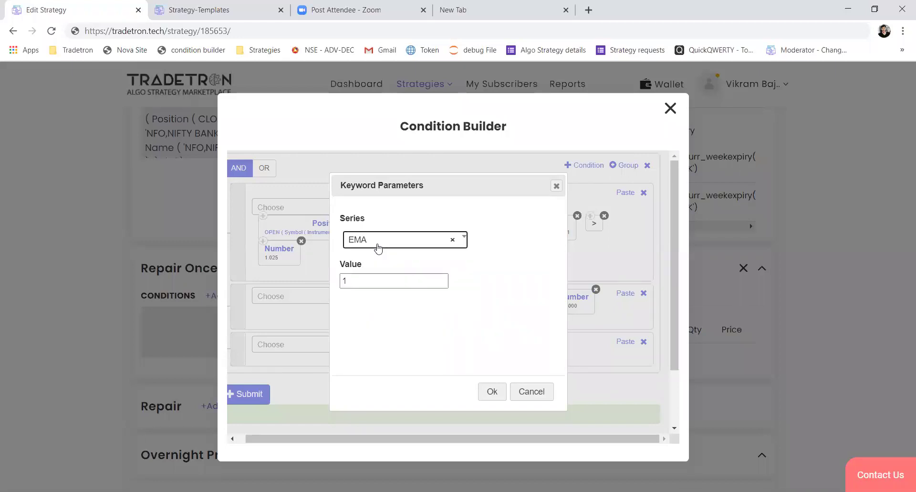
pyautogui.click(360, 281)
pyautogui.write('.02')
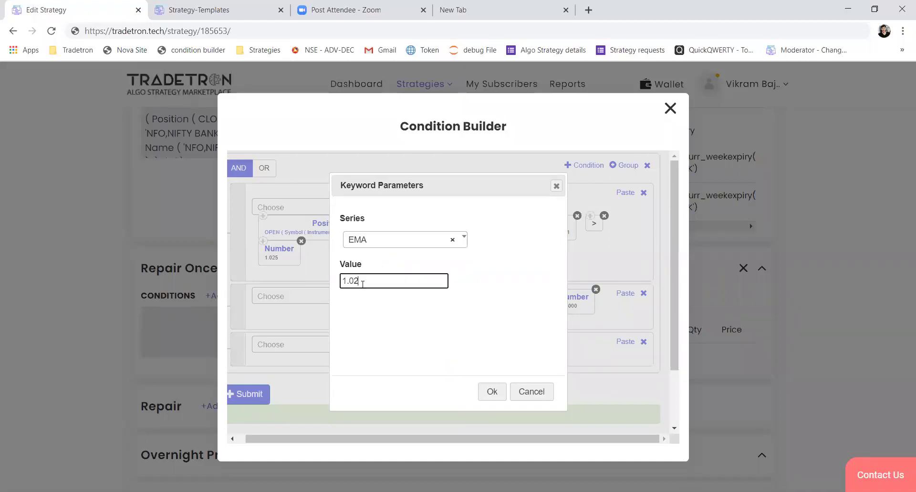
pyautogui.click(482, 392)
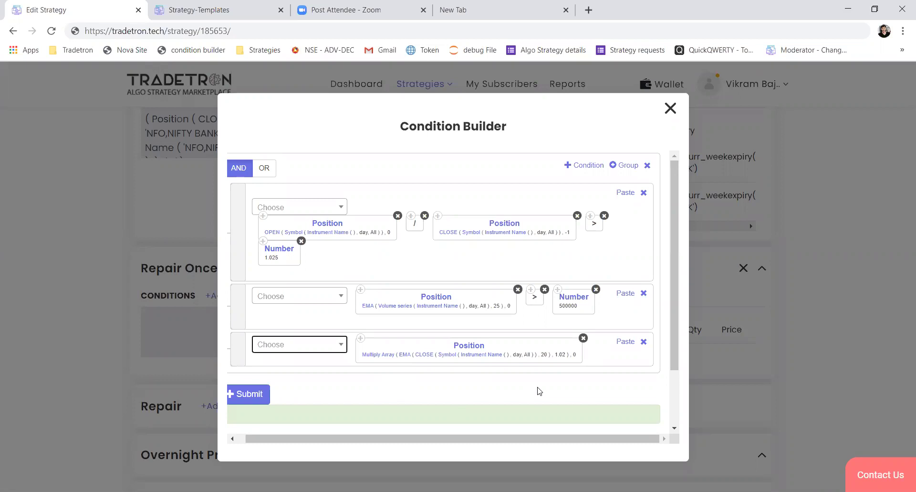
pyautogui.hotkey('alt', 'Tab')
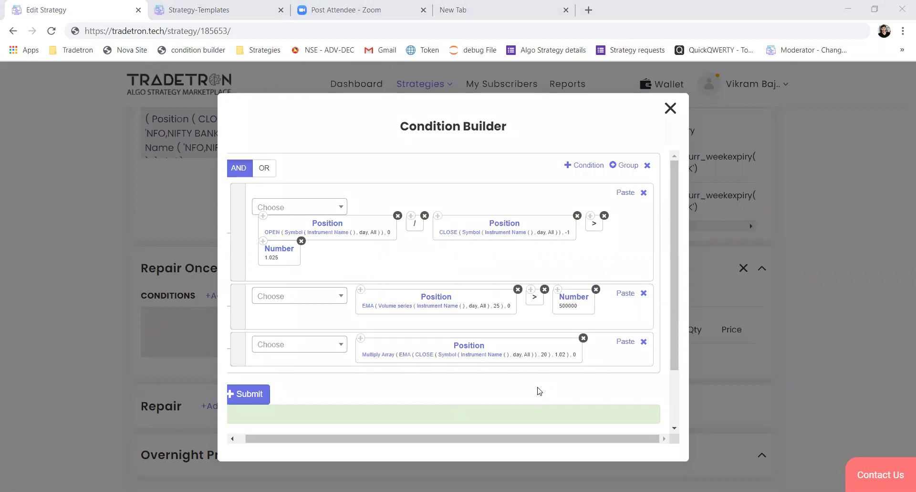